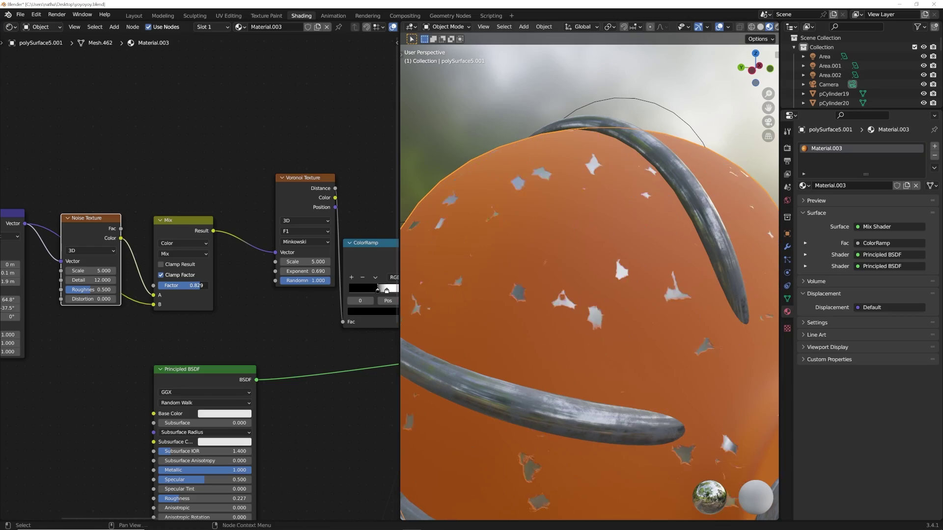
drag(294, 308, 297, 309)
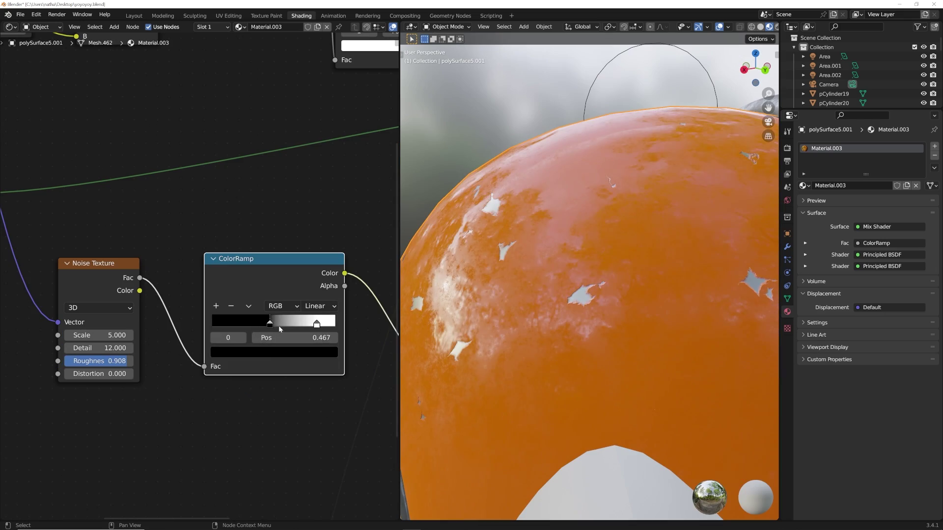
click(273, 352)
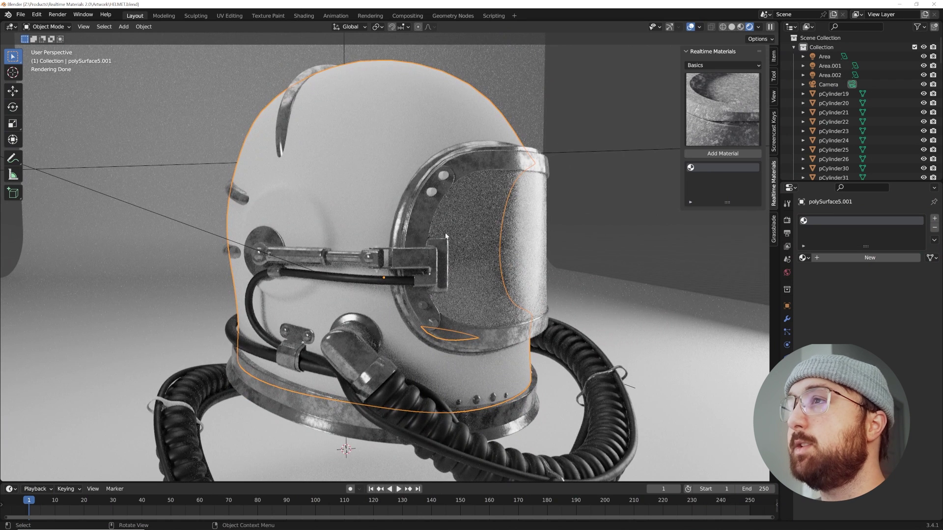
Step: Add the Chipped Paint material from the Paint category to the helmet shell, creating a duplicate of the existing material
click(718, 67)
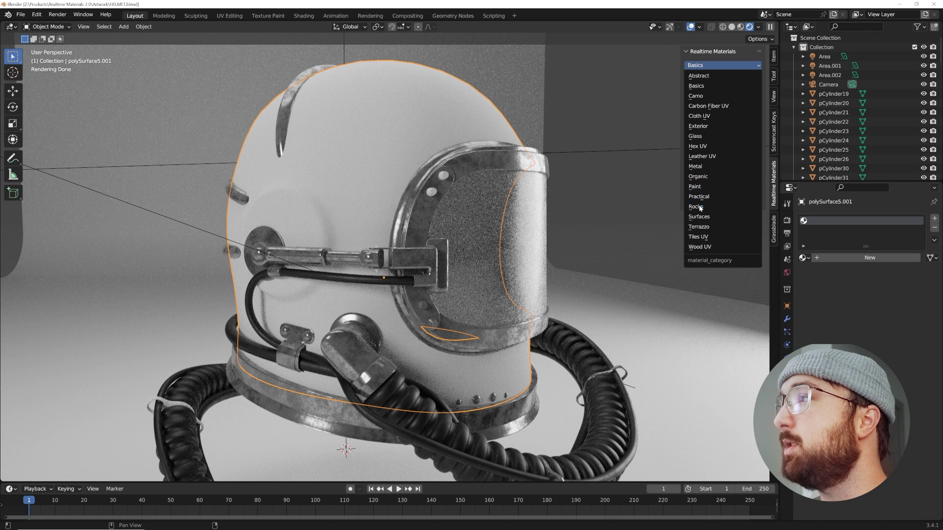
click(694, 187)
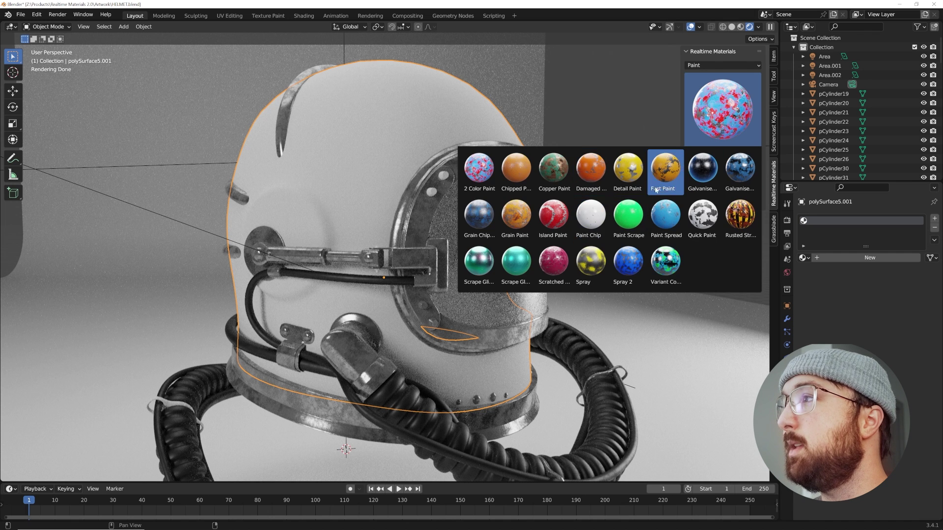
click(516, 167)
click(707, 154)
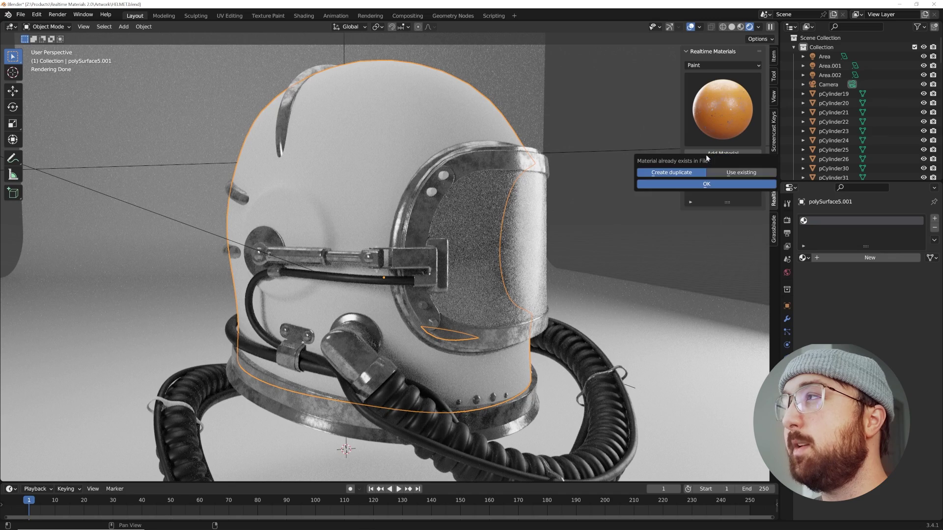
click(706, 184)
Step: Examine the paint chips and worn reflections on the helmet shell up close and from a distance
scroll(398, 192, up, 2)
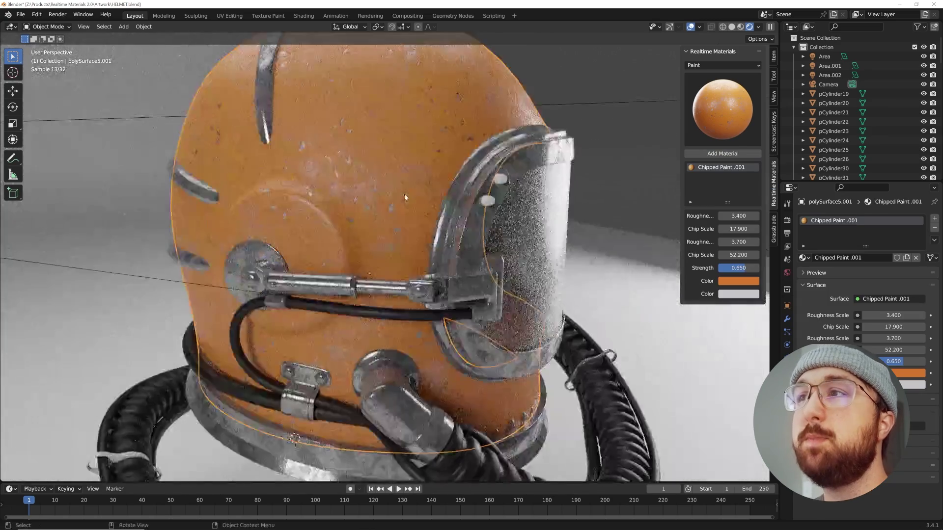
scroll(417, 186, up, 4)
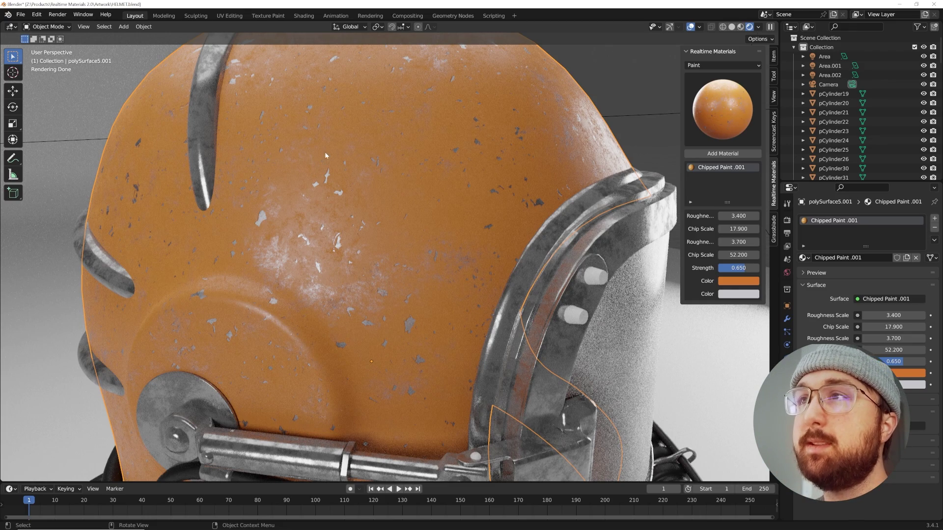
scroll(295, 142, up, 3)
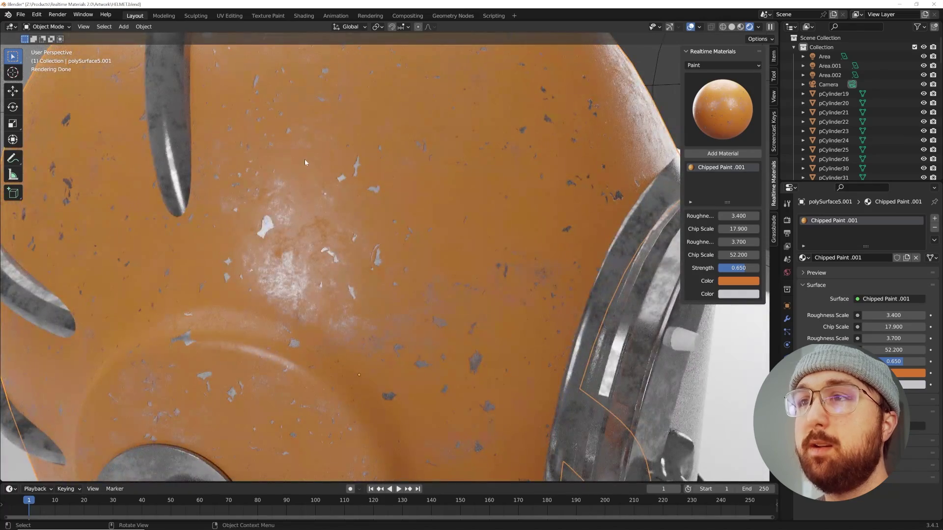
scroll(305, 184, down, 3)
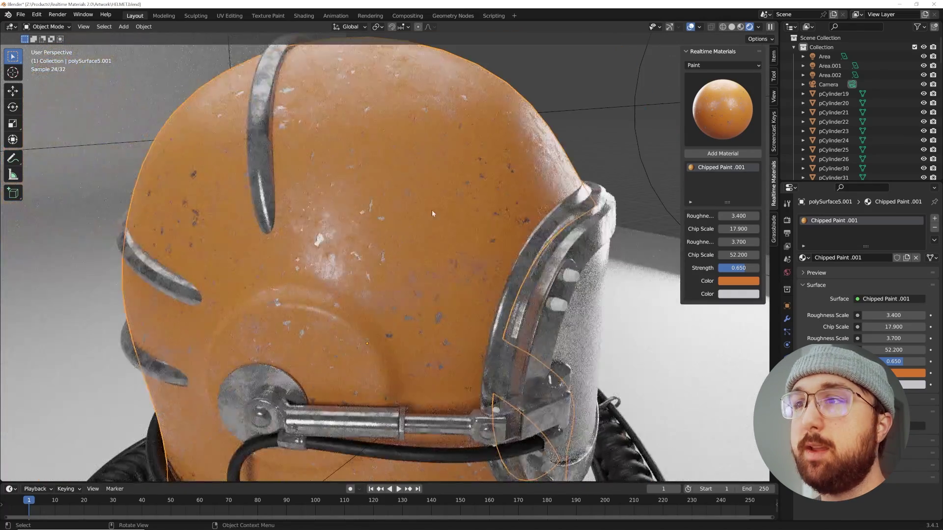
scroll(425, 212, up, 4)
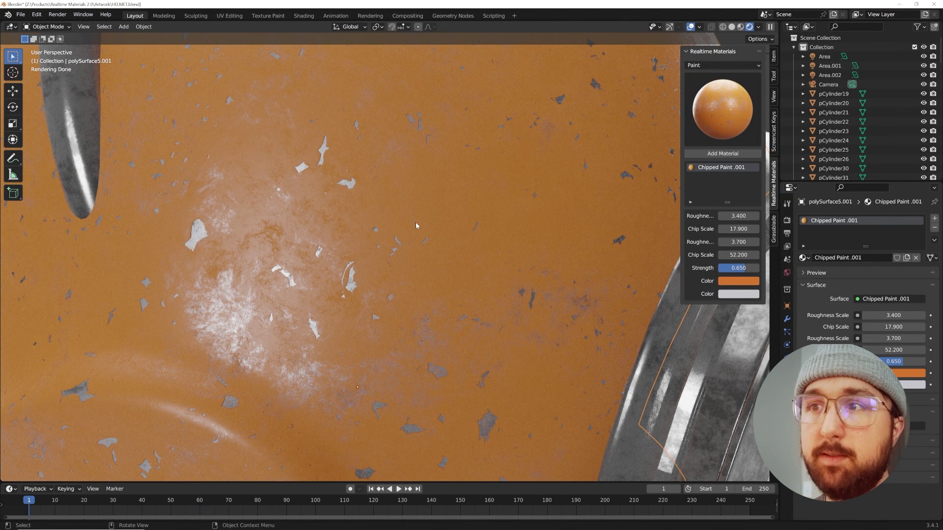
scroll(494, 179, down, 3)
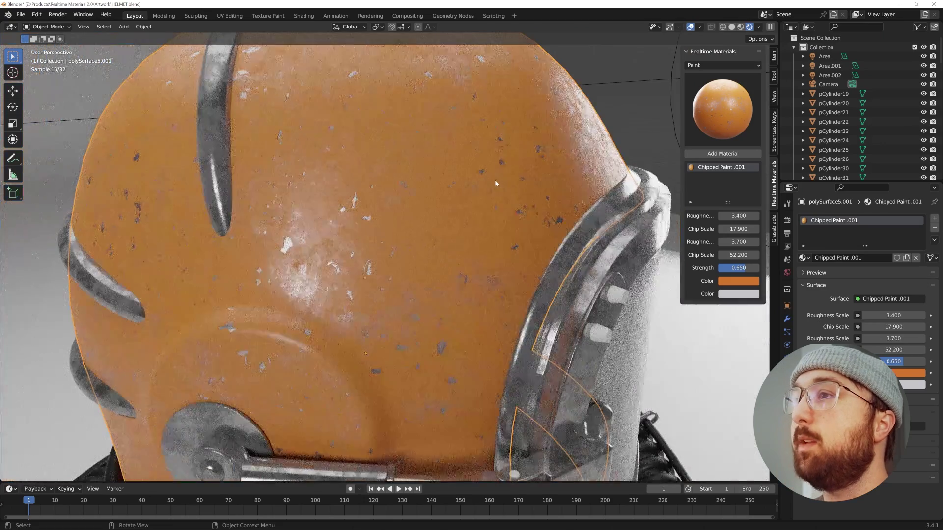
Step: Replace the helmet shell's paint with the Light Terrazzo material from the Terrazzo category
click(733, 120)
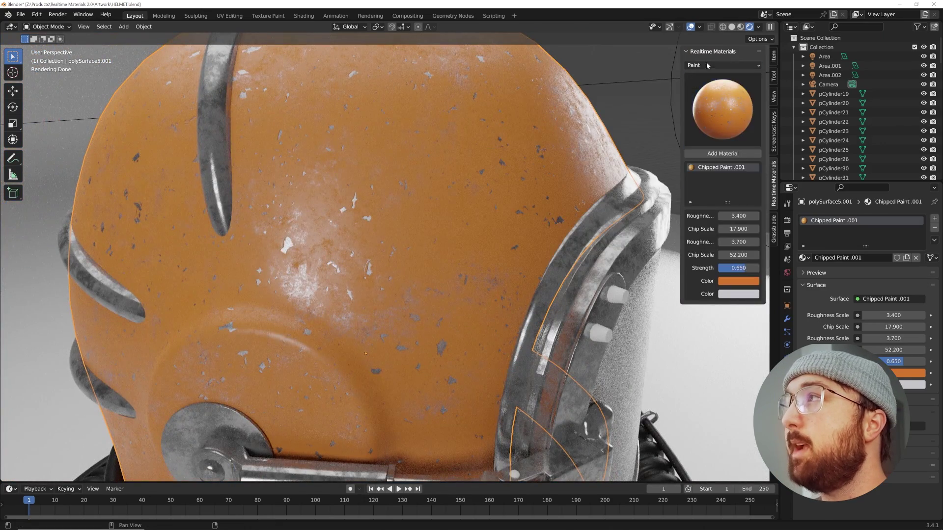
click(707, 66)
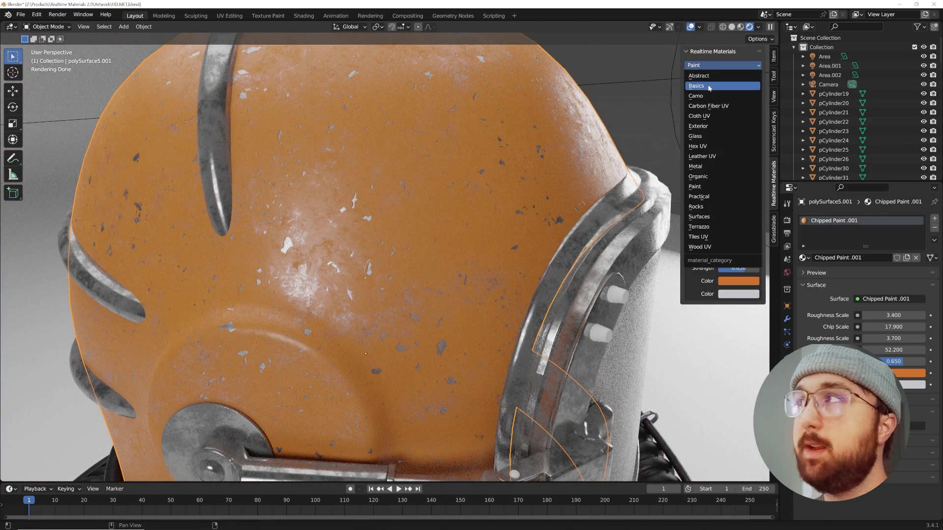
click(709, 86)
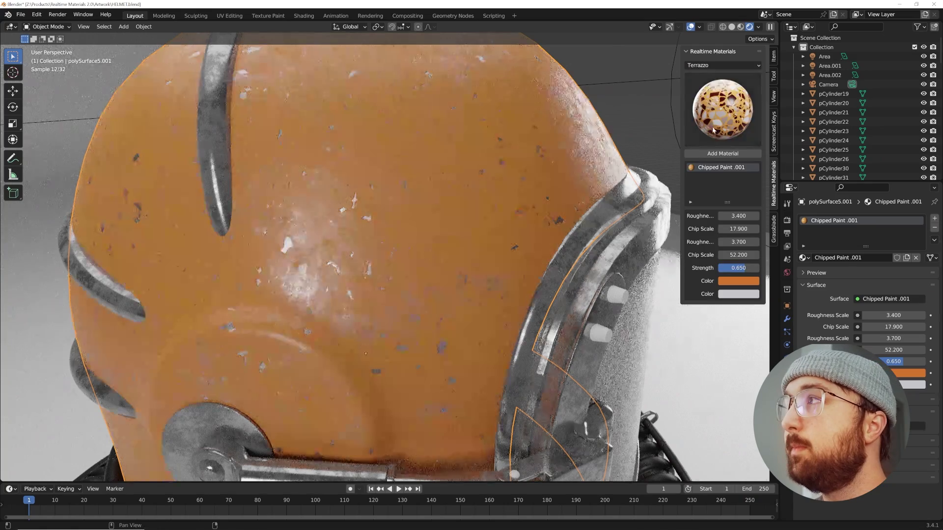
click(721, 115)
click(703, 174)
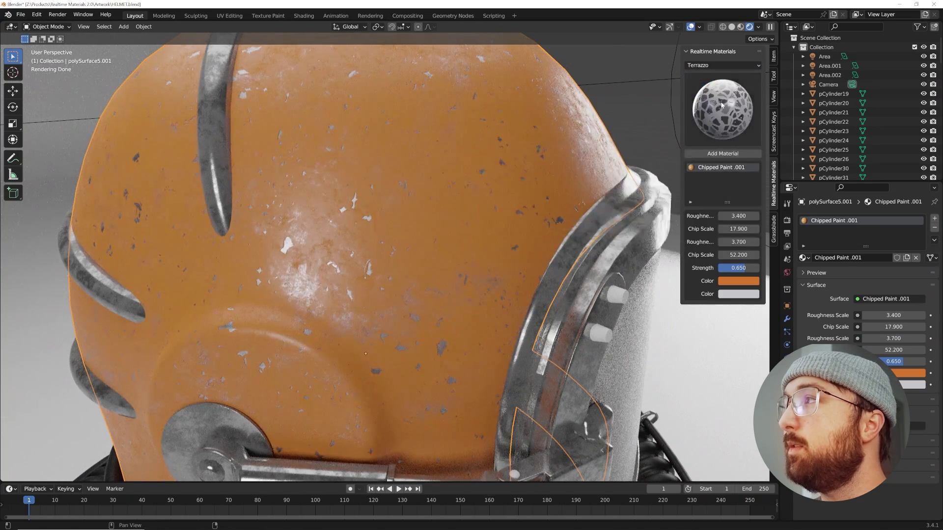
click(722, 104)
click(593, 170)
click(703, 153)
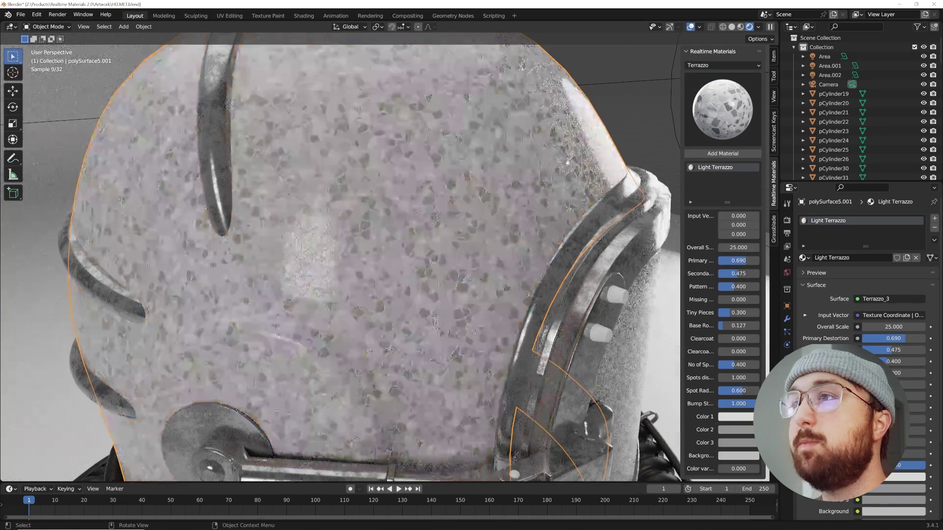
Step: Replace the helmet shell's material with Carbon Fiber Basic from the Carbon Fiber UV category
click(733, 65)
click(717, 107)
click(719, 106)
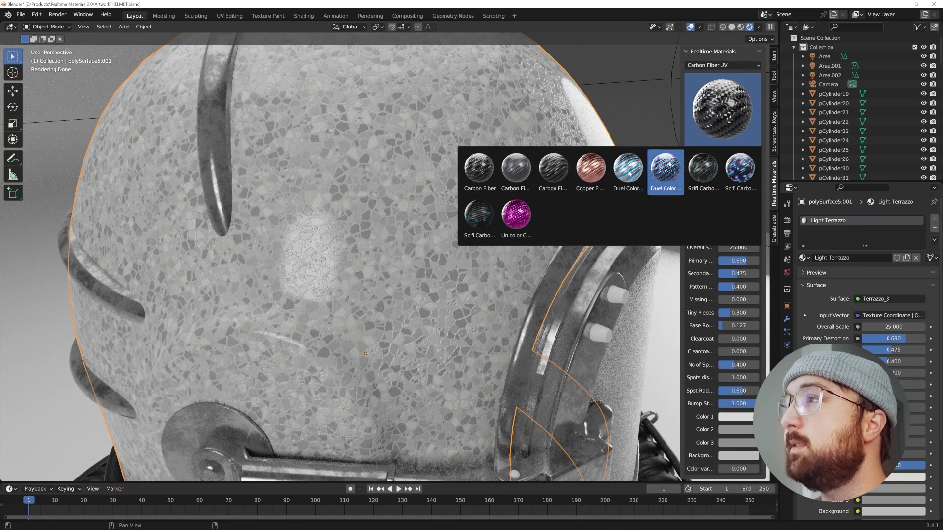
click(479, 169)
click(722, 153)
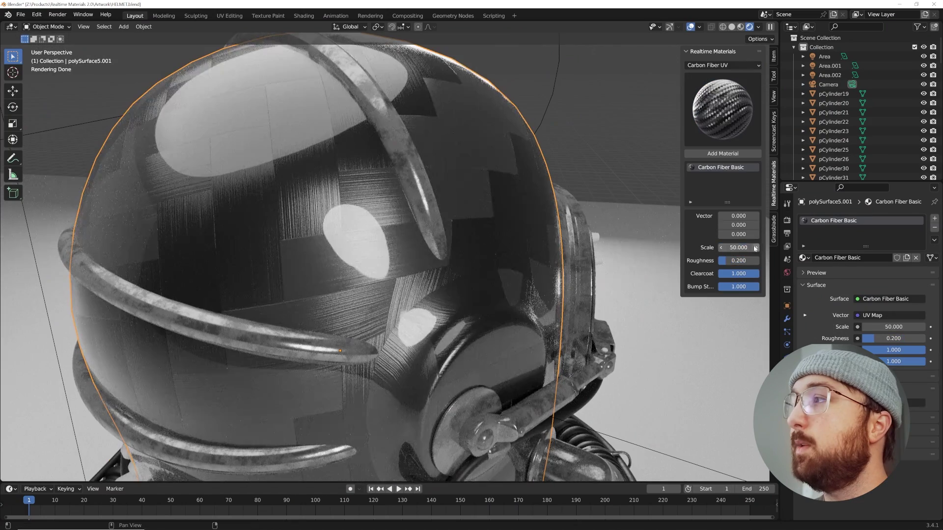
Step: Set the carbon fiber material's scale to 500 and its clearcoat to 0
text(200)
key(Return)
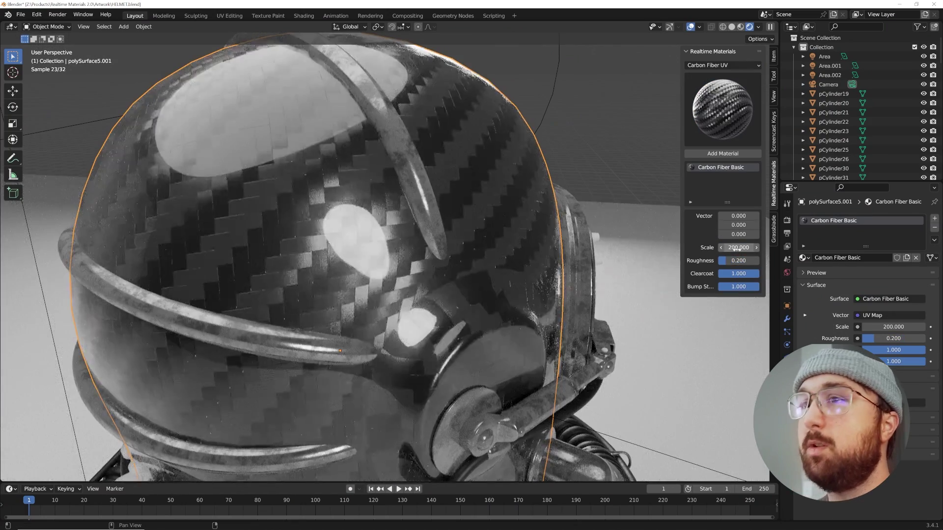
click(736, 248)
text(500)
key(Return)
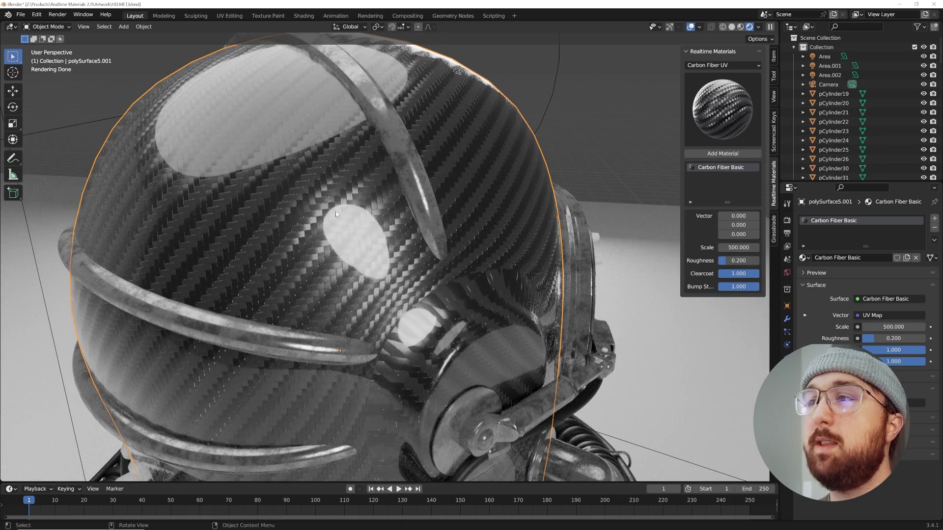
drag(756, 273, 719, 273)
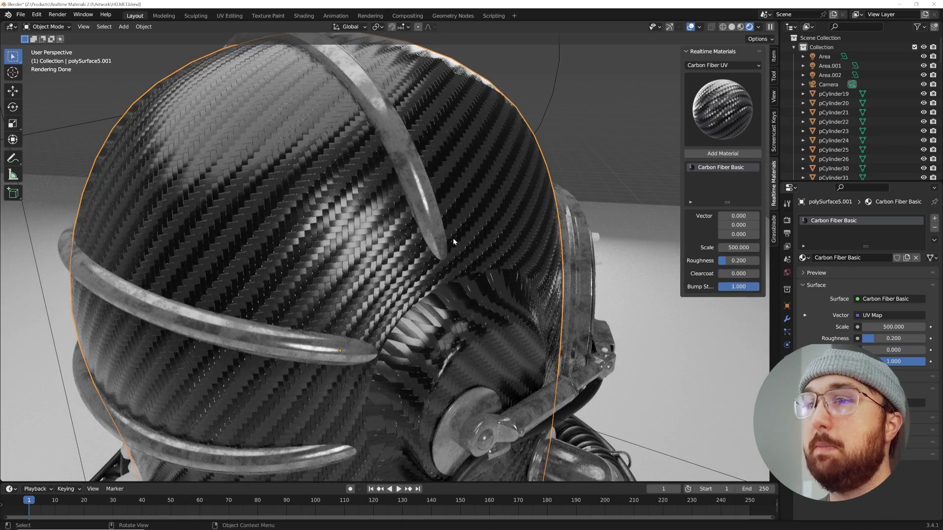
Step: Try the Knitter Bands UV material from the Cloth UV category on the helmet shell with its scale set to 9.41
click(740, 116)
click(718, 65)
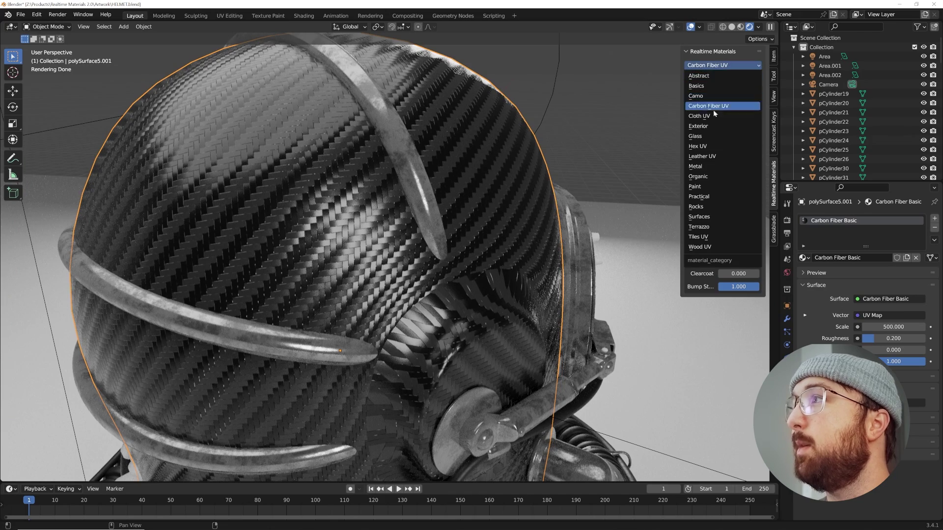
click(709, 120)
click(713, 106)
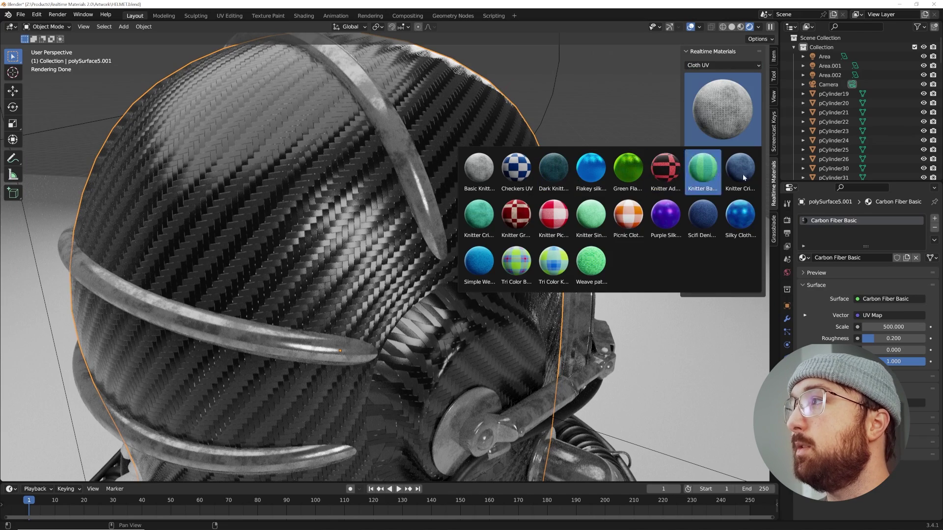
click(703, 170)
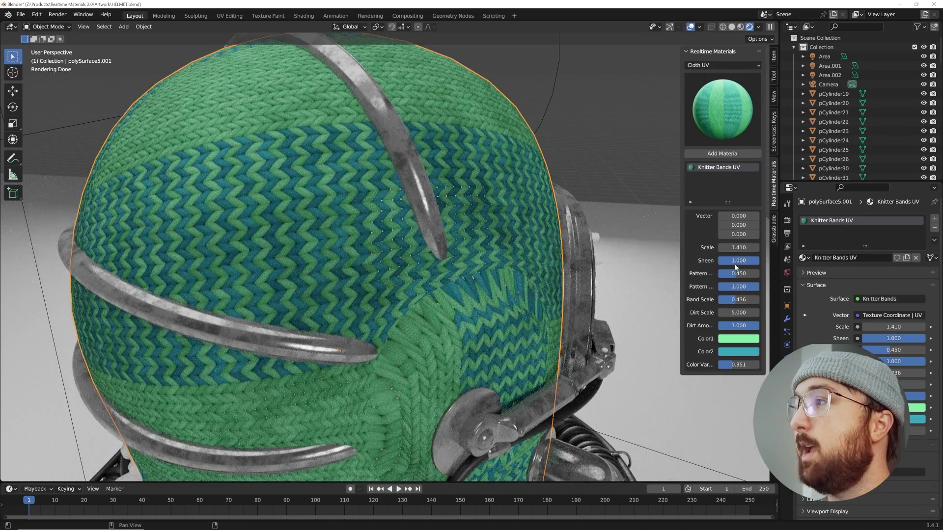
drag(736, 248, 775, 248)
middle_drag(371, 199, 414, 200)
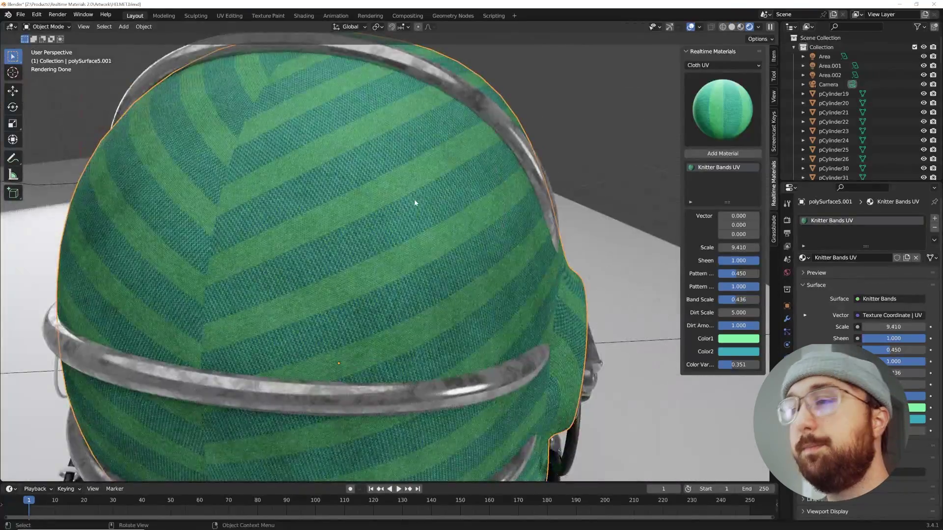
Step: Try the Dirty Asphalt material from the Exterior category on the helmet shell
click(722, 65)
click(715, 127)
click(715, 110)
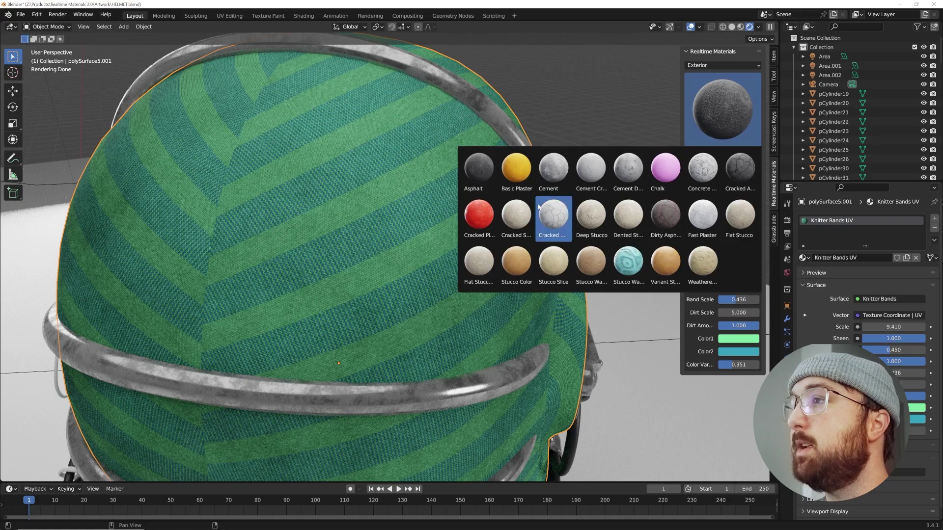
click(659, 222)
click(704, 156)
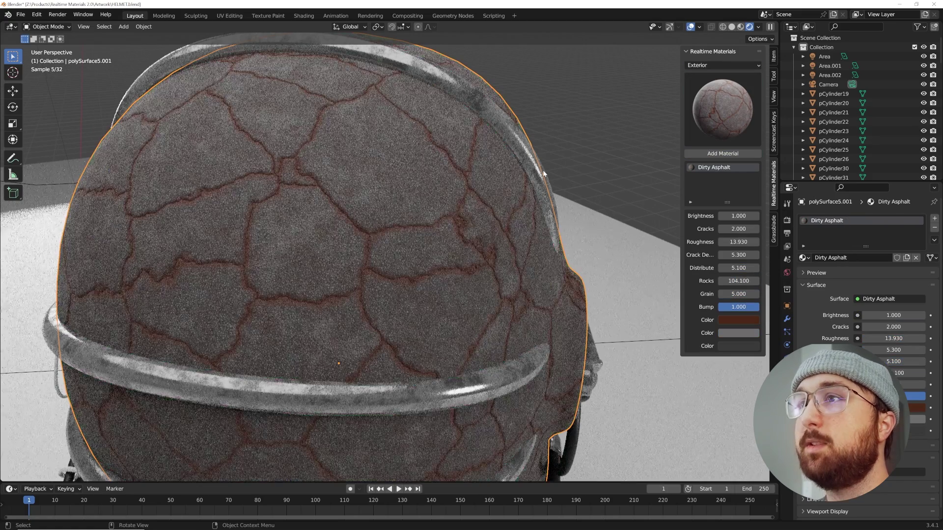
middle_drag(544, 170, 279, 284)
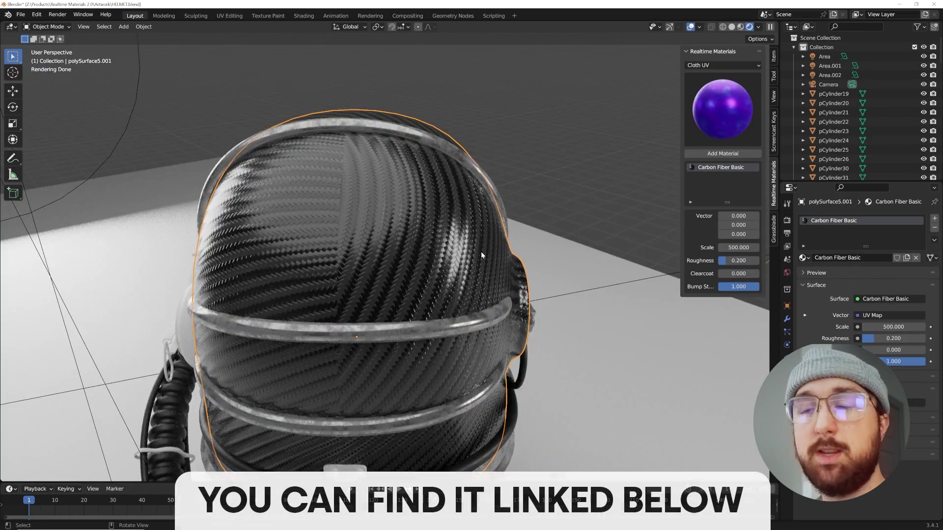
Step: Set the clearcoat of the helmet shell's carbon fiber material to 0.667
middle_drag(481, 255, 452, 267)
drag(727, 273, 755, 274)
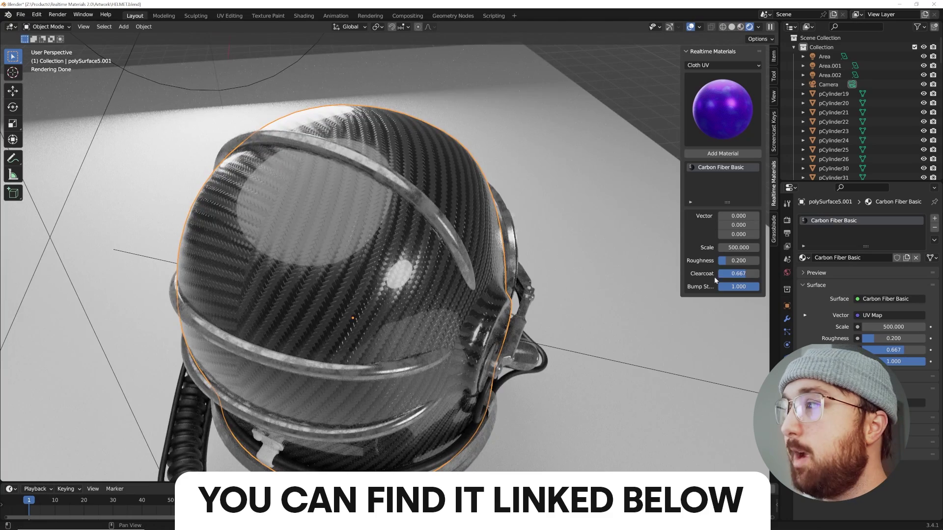
middle_drag(495, 262, 463, 247)
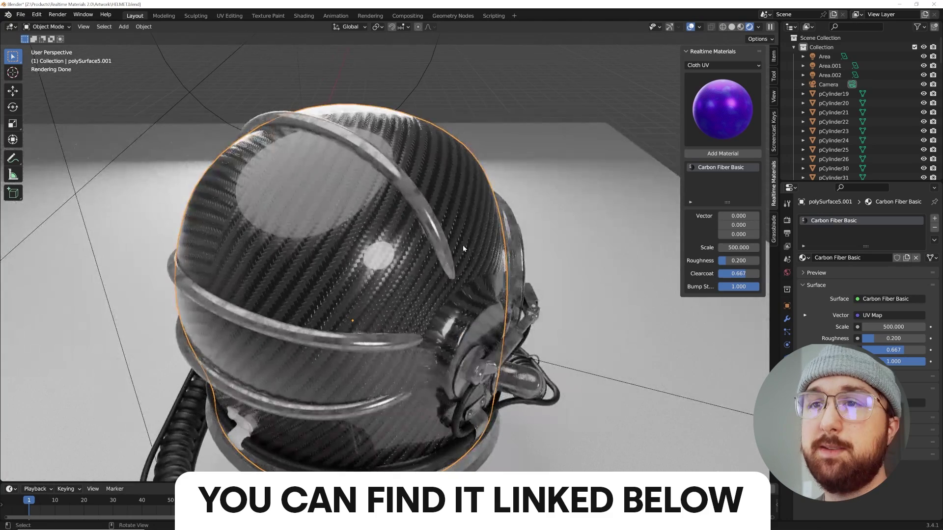
Step: Browse the material previews in the Cloth UV category
click(705, 116)
click(670, 178)
click(722, 109)
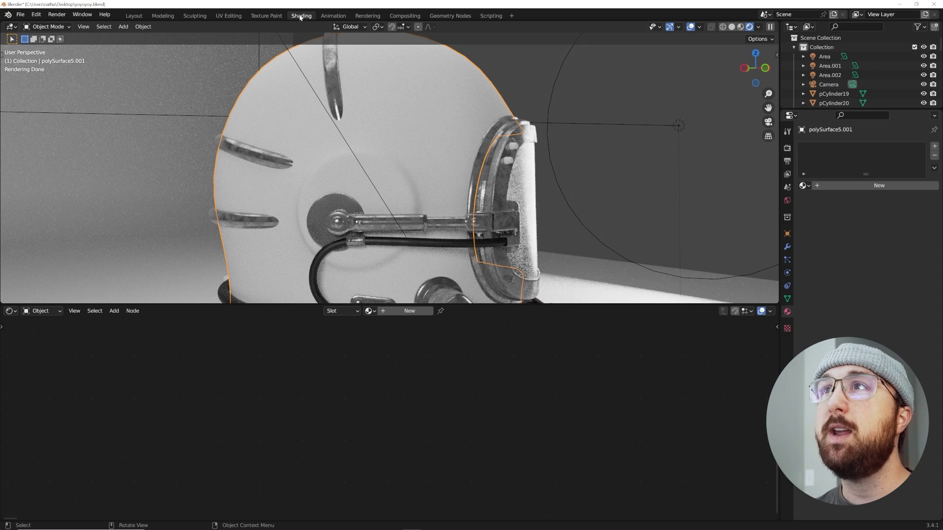
Step: Disable Scene World for the rendered viewport shading and switch the viewport to Material Preview
scroll(344, 60, down, 4)
scroll(444, 194, up, 5)
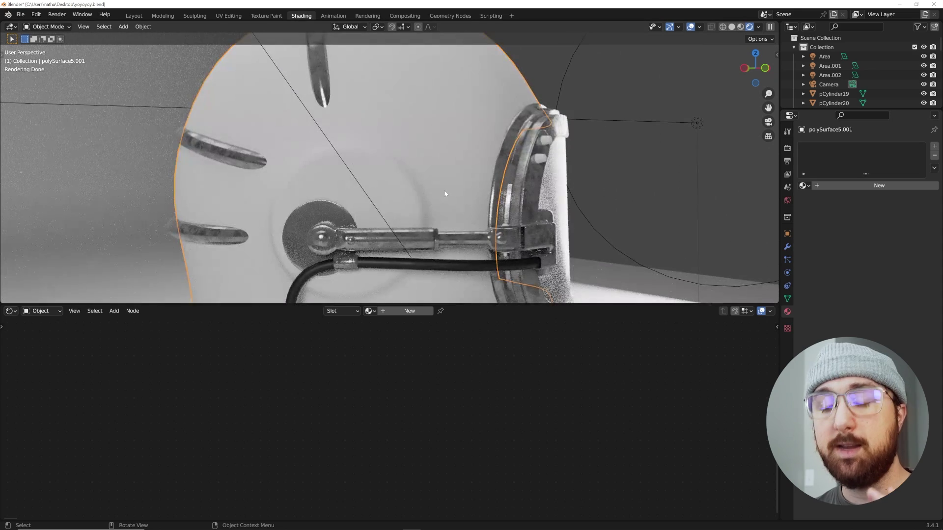
click(756, 28)
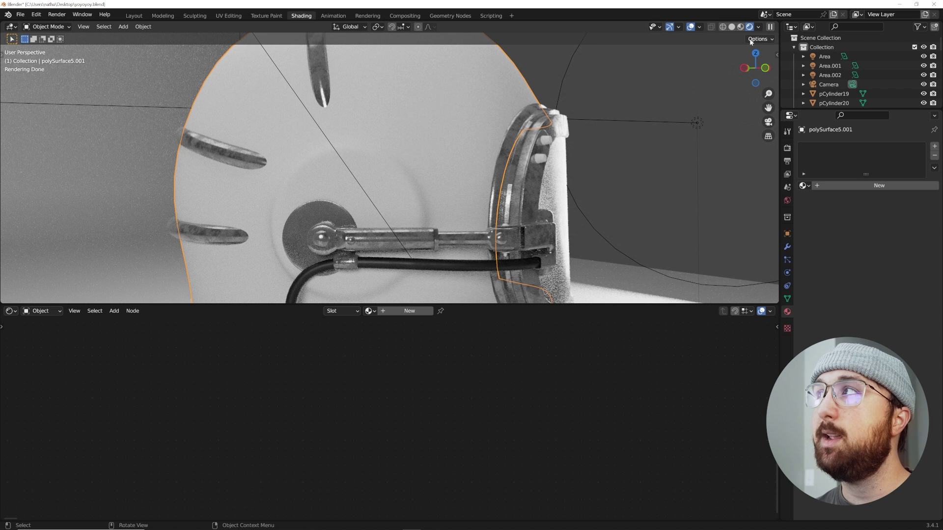
click(756, 27)
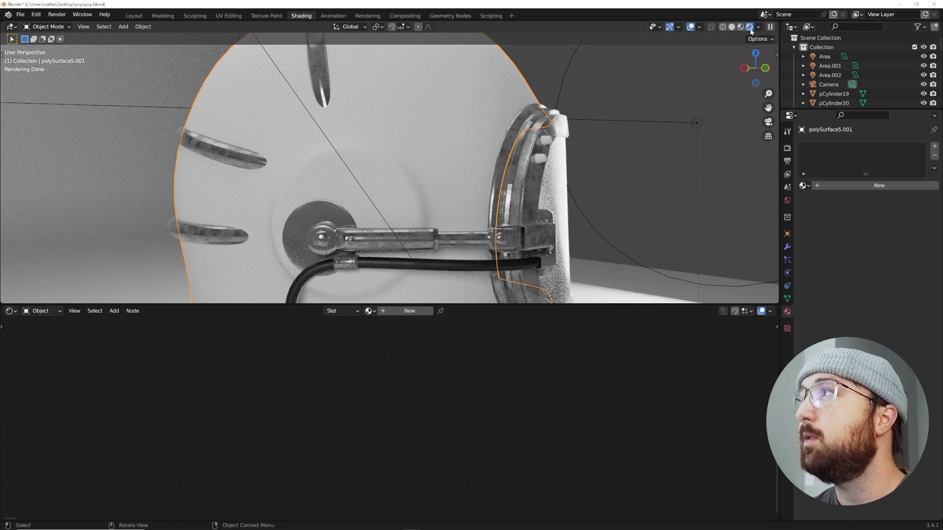
click(757, 28)
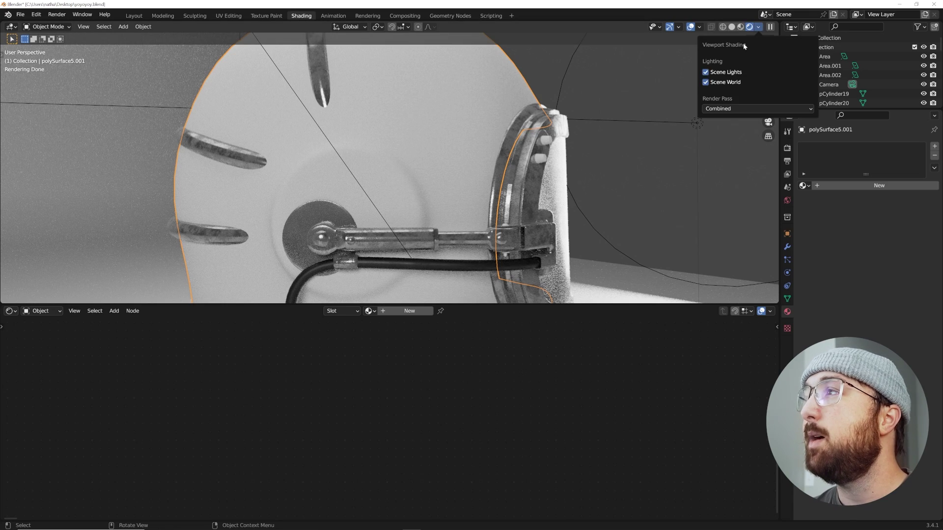
click(705, 82)
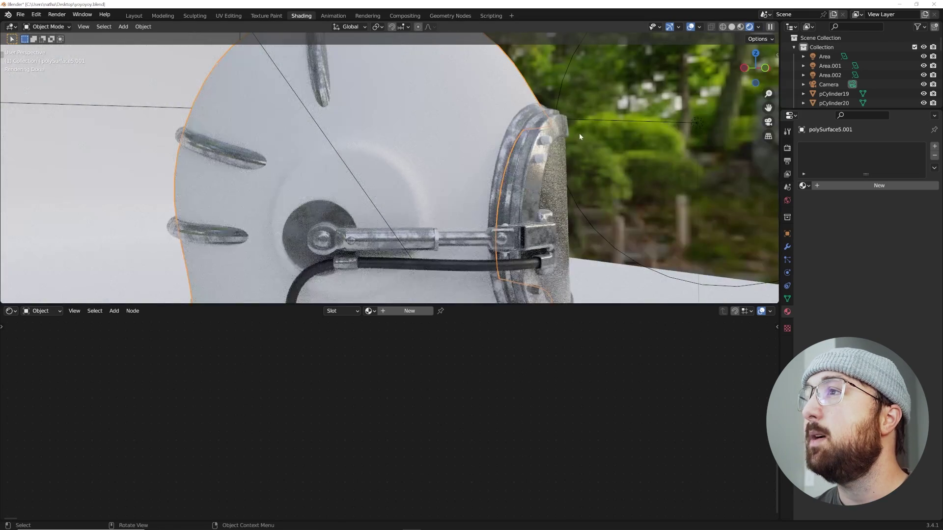
middle_drag(579, 134, 468, 136)
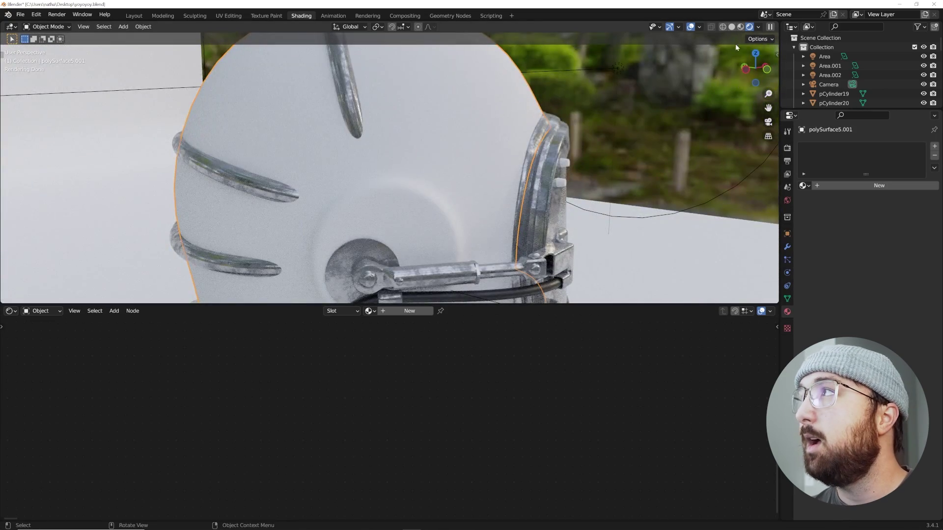
click(740, 28)
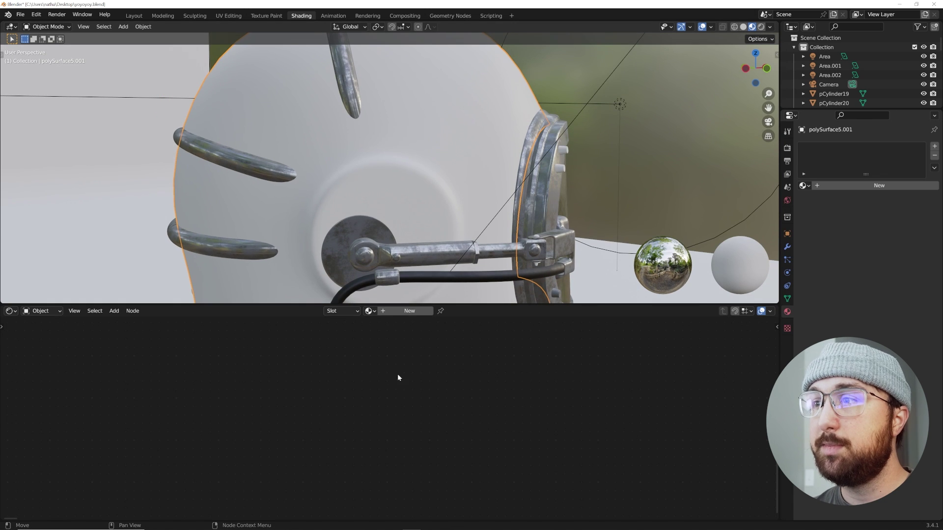
Step: Create a new material on the helmet shell and rearrange the workspace into a Shader Editor beside a full-height 3D viewport
click(408, 312)
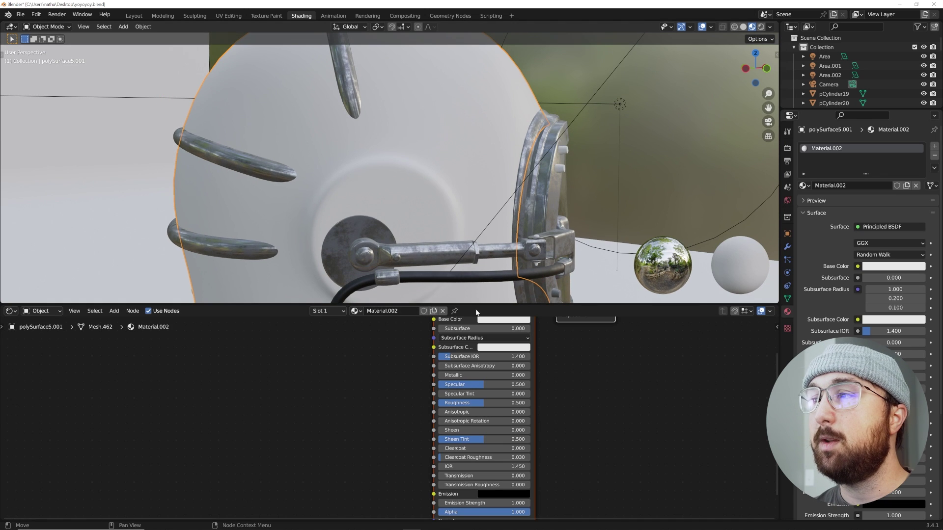
drag(476, 305, 344, 272)
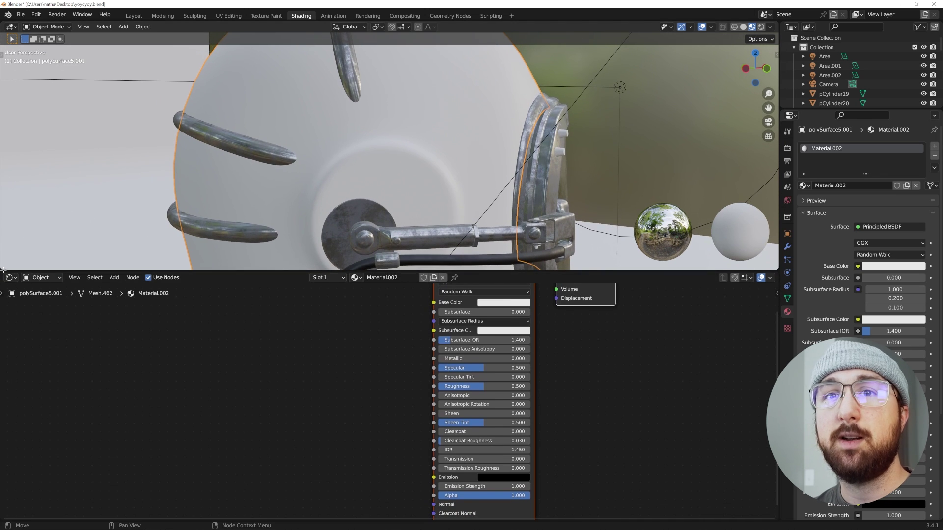
drag(3, 270, 4, 304)
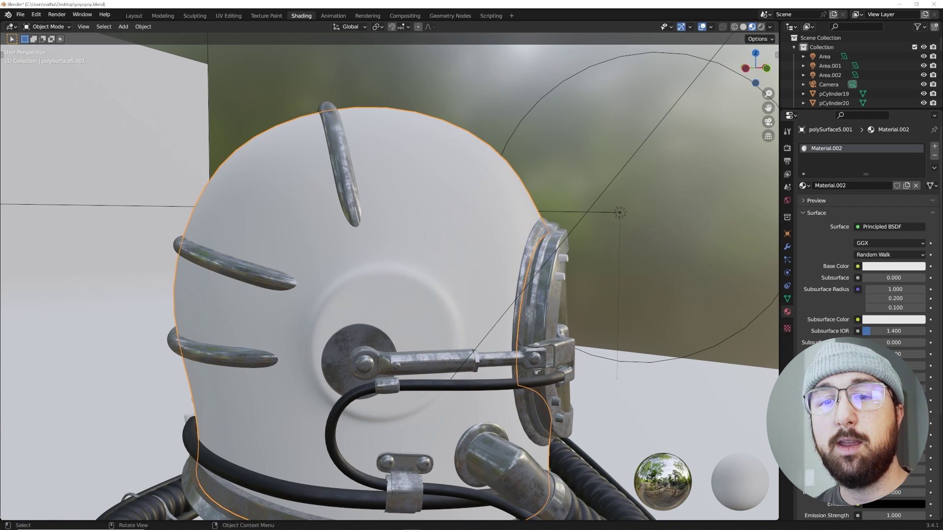
drag(3, 516, 400, 468)
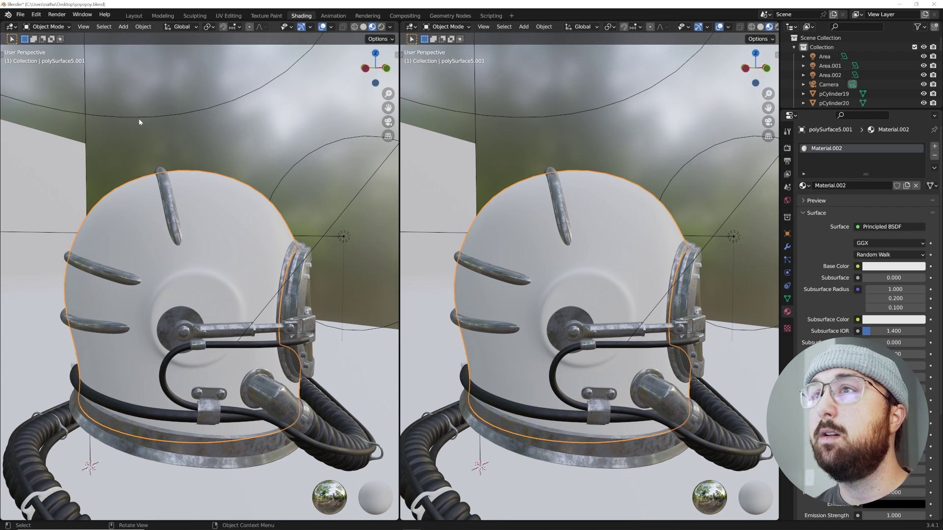
click(11, 27)
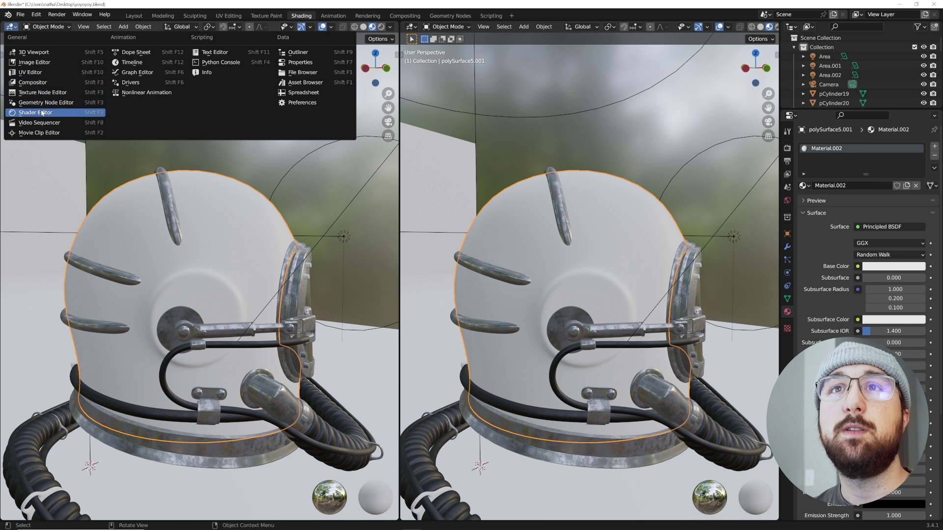
click(22, 109)
drag(295, 240, 388, 242)
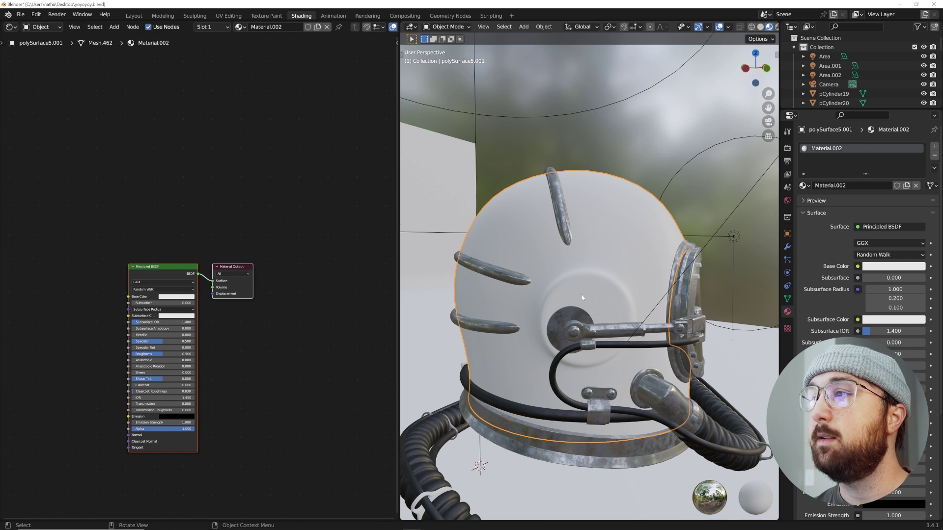
Step: Try the helmet shell's new material with its Metallic value at 1.000
scroll(590, 312, up, 3)
middle_drag(589, 314, 565, 308)
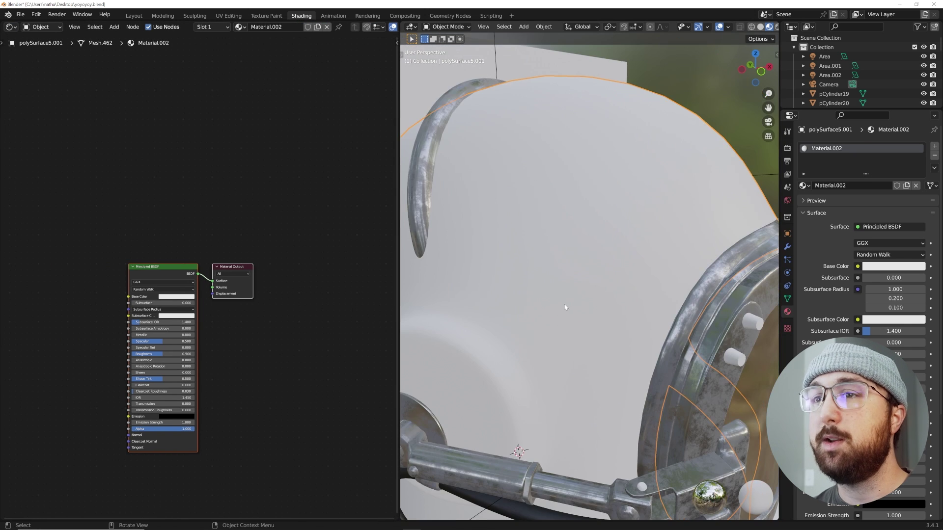
middle_drag(171, 261, 273, 200)
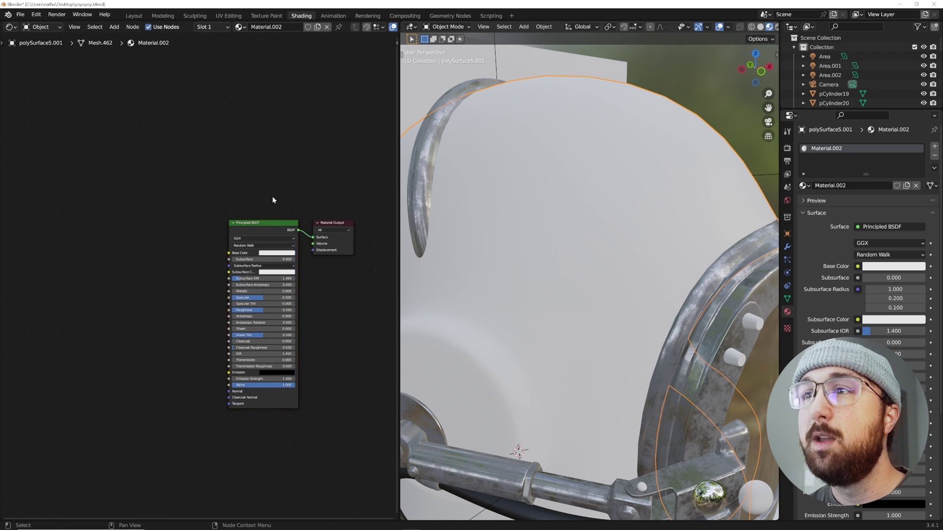
scroll(265, 206, up, 2)
scroll(260, 213, up, 1)
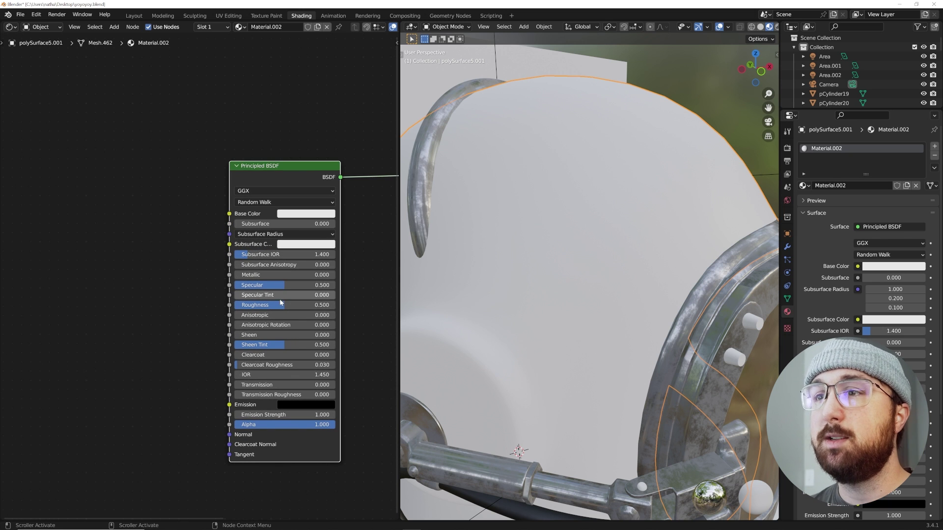
drag(263, 279, 334, 278)
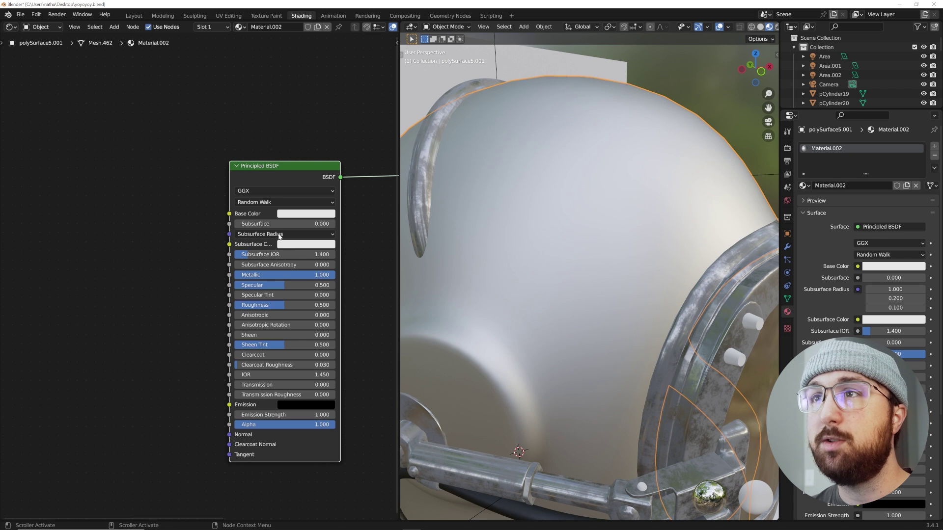
Step: Replace the helmet shell's material with a fresh one, setting its Metallic to 1.000 and Roughness to 0.227
click(326, 27)
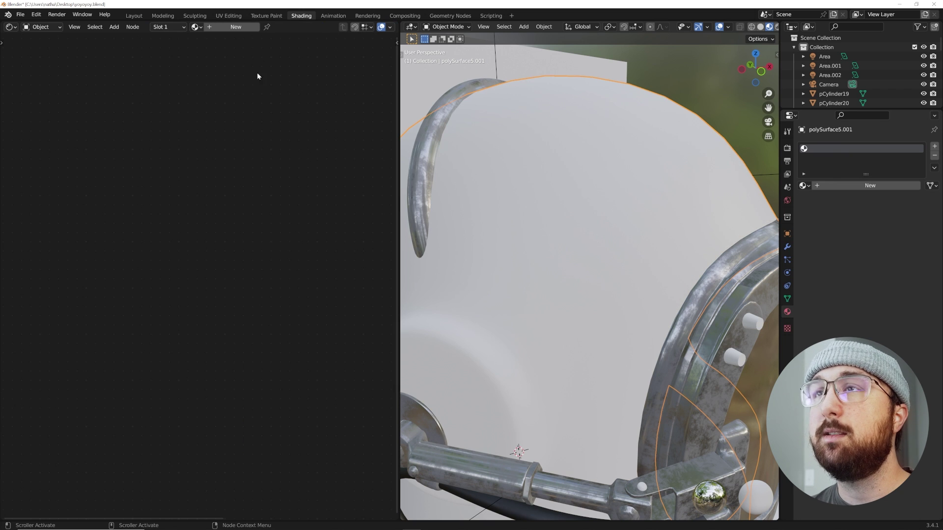
click(241, 27)
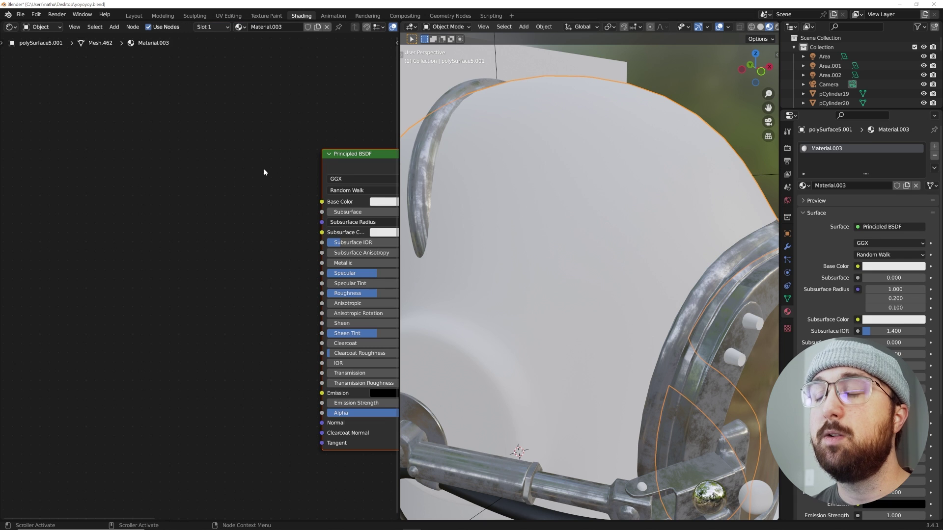
middle_drag(291, 177, 127, 190)
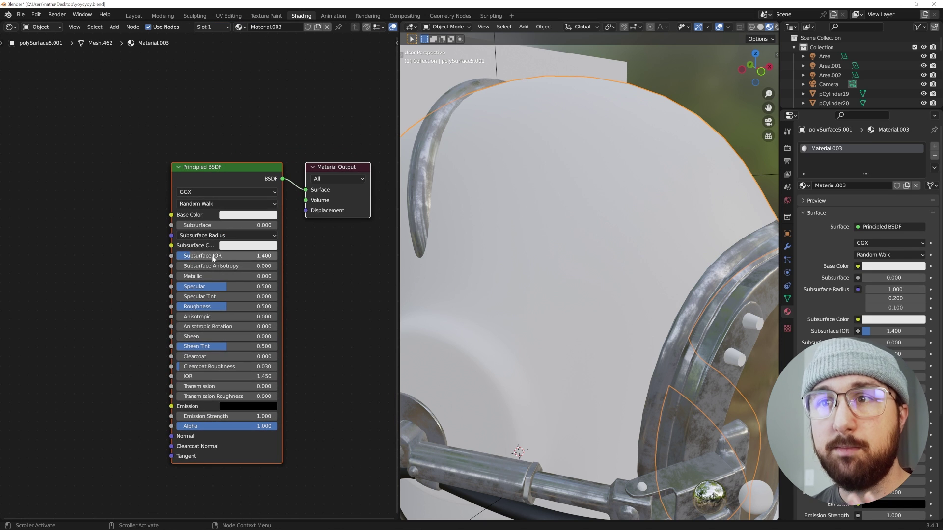
drag(189, 280, 235, 306)
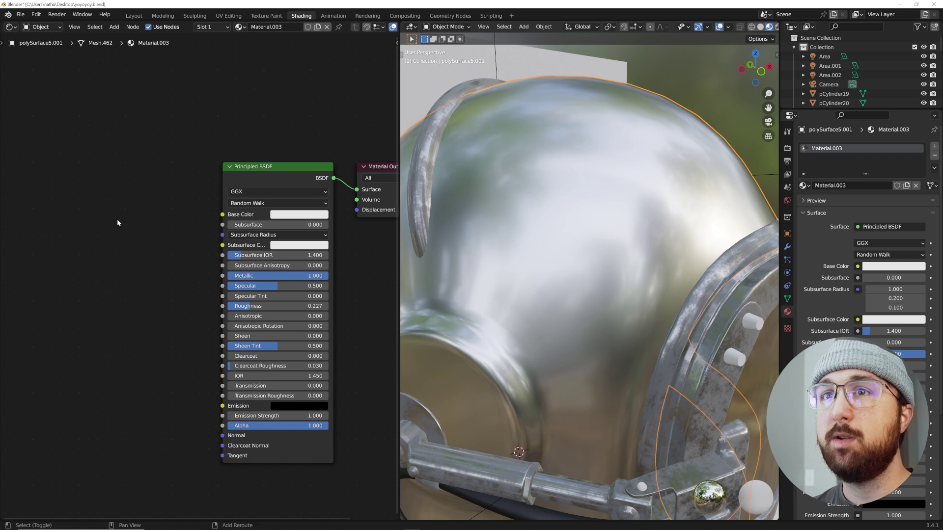
Step: Add a second Principled BSDF node beside the metallic one, on the side away from the Material Output
key(shift+a)
click(117, 223)
text(prin)
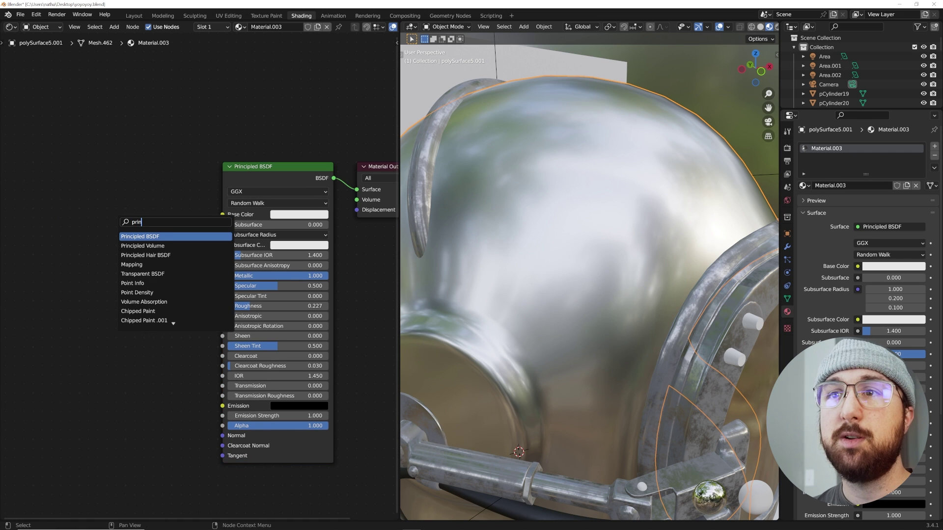
click(121, 237)
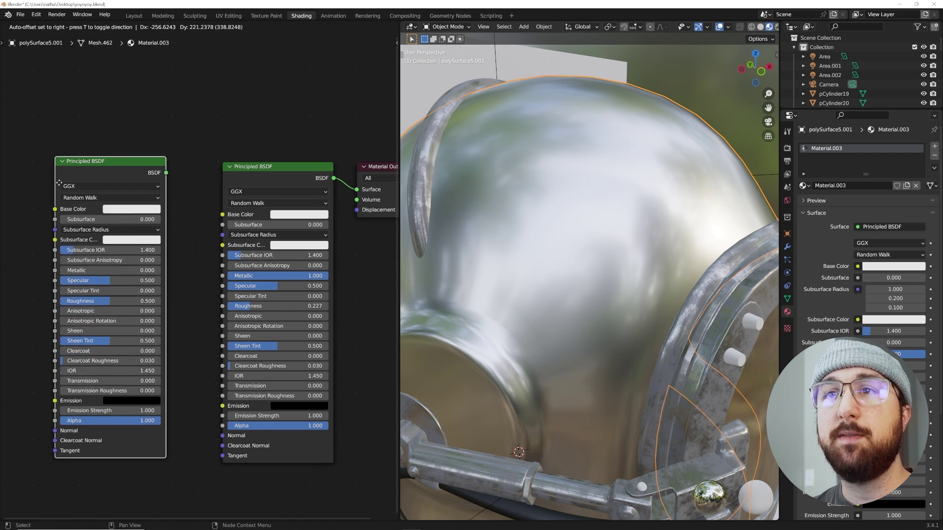
drag(59, 182, 58, 181)
Step: Give the second Principled BSDF an orange base color with hue 0.025, saturation 1.000 and value 1.000, and set its Roughness to 0.679
click(142, 206)
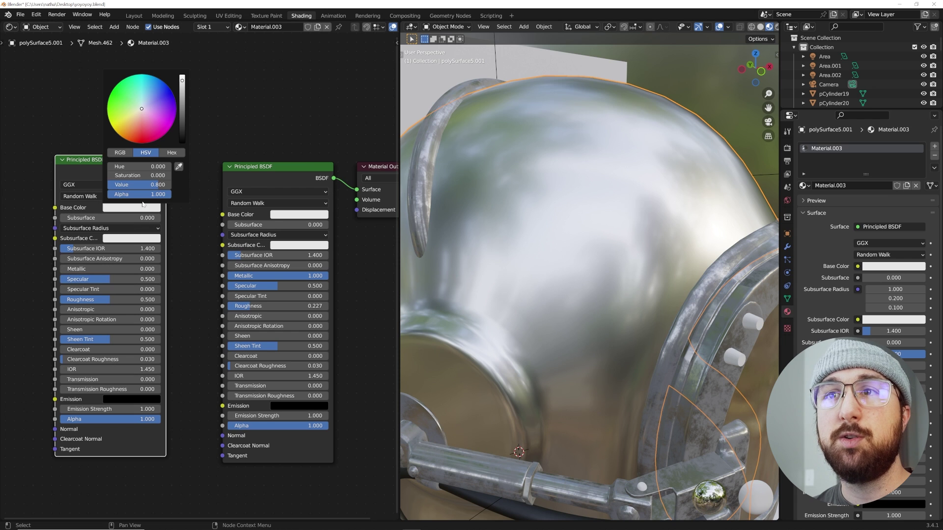
drag(182, 81, 182, 75)
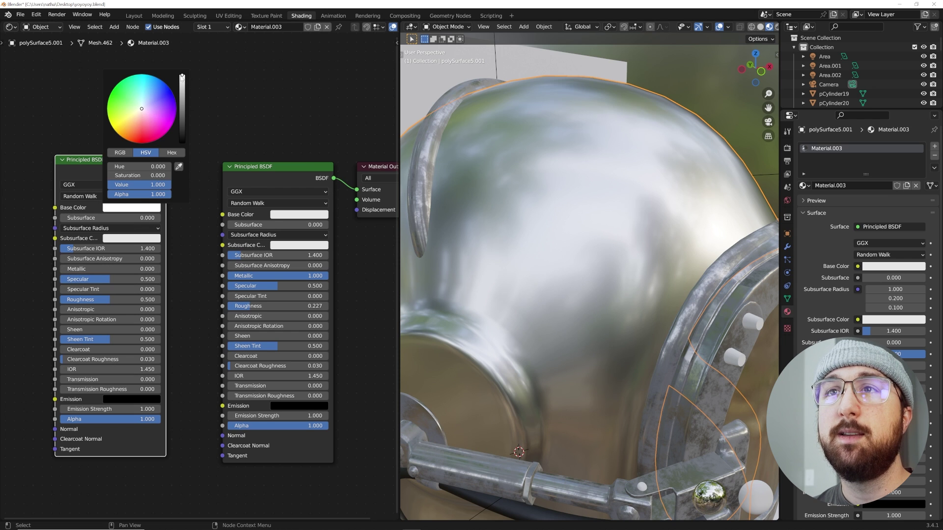
drag(130, 143, 127, 140)
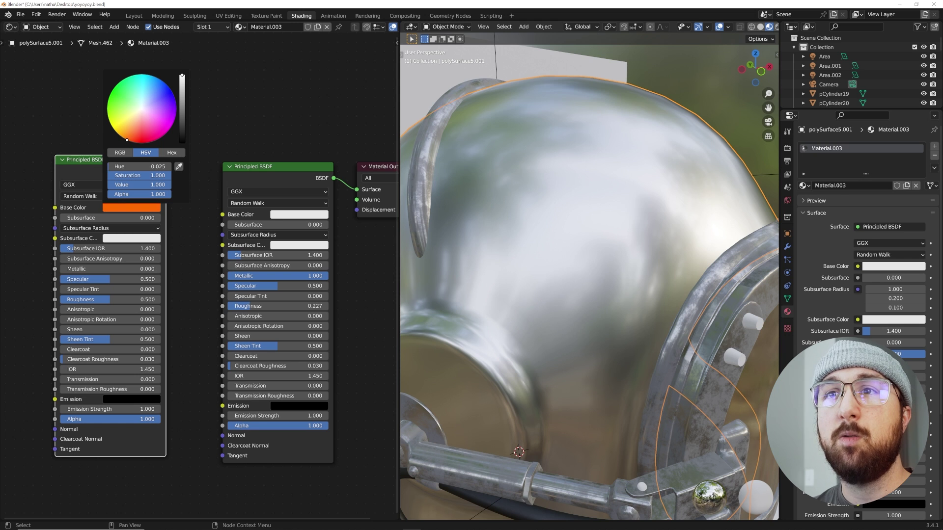
scroll(95, 273, up, 2)
drag(101, 307, 138, 308)
scroll(206, 266, down, 3)
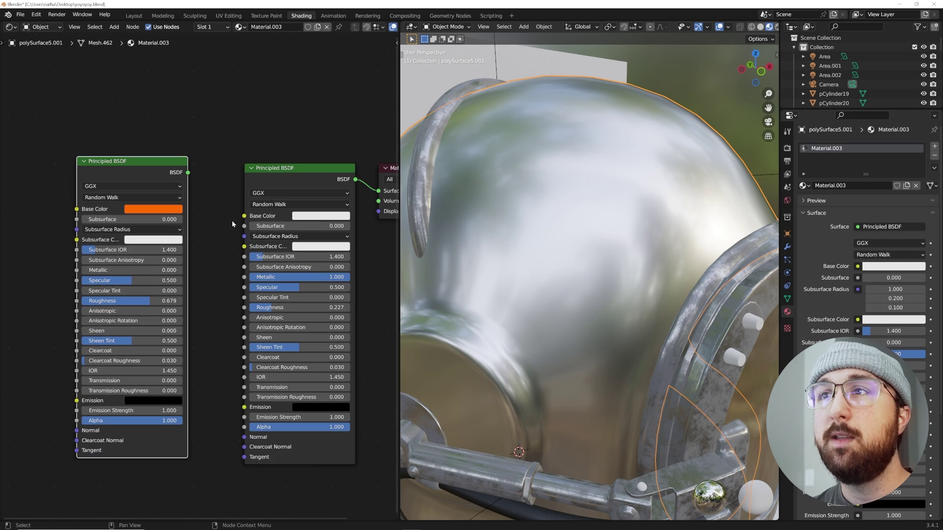
Step: Make room before the Material Output and insert a Mix Shader node on the link from the metallic Principled BSDF
middle_drag(244, 203, 133, 239)
drag(284, 205, 359, 198)
key(shift+a)
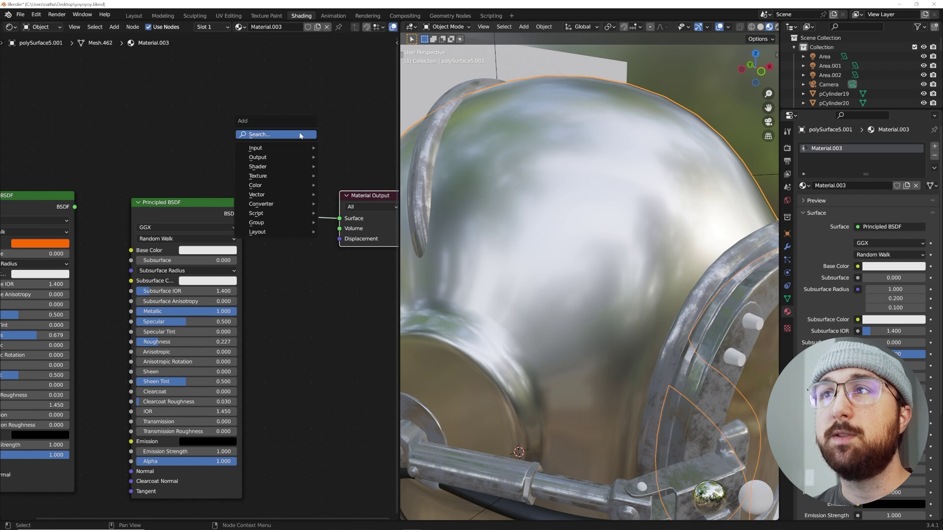
click(301, 135)
text(mix)
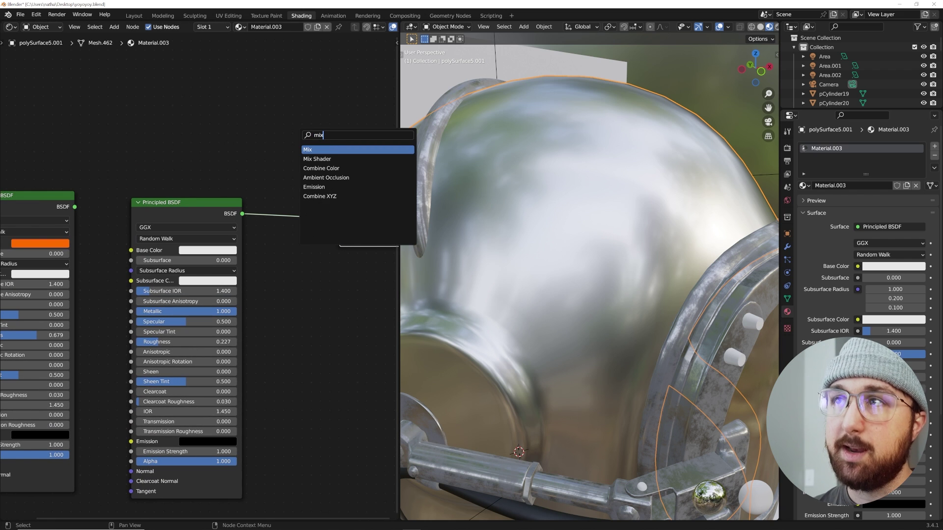
key(Down)
key(Up)
key(Down)
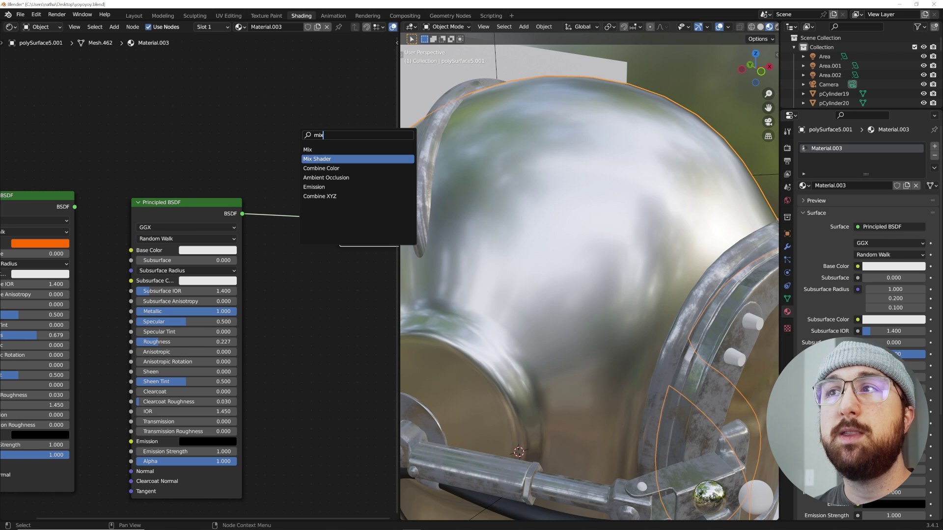
key(Return)
click(283, 226)
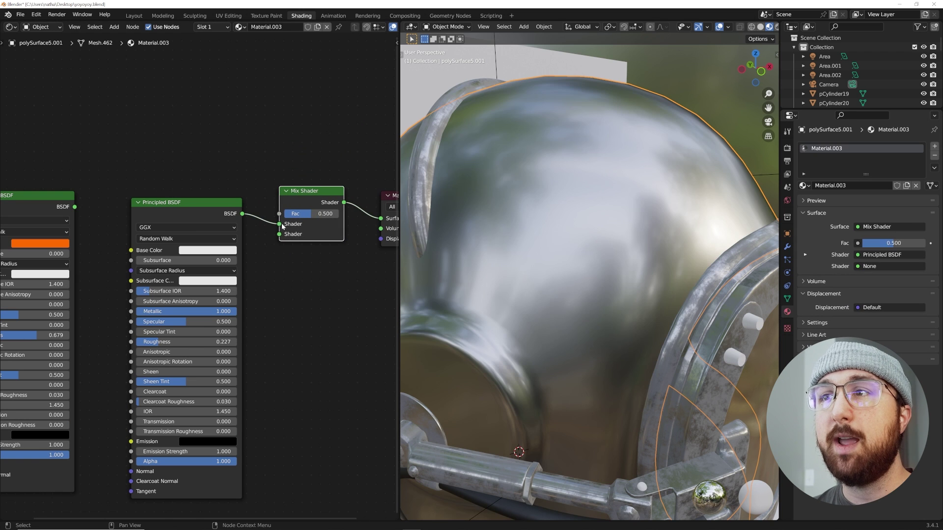
Step: Arrange the orange Principled BSDF below the metallic one and connect it to the Mix Shader's second shader input
drag(202, 210, 168, 163)
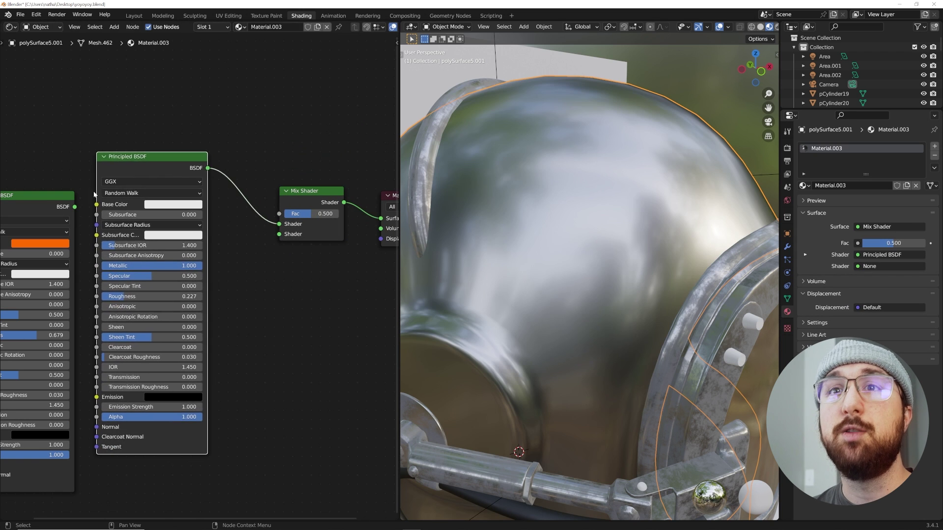
drag(40, 196, 319, 285)
drag(202, 173, 48, 194)
drag(259, 287, 97, 268)
drag(191, 277, 279, 234)
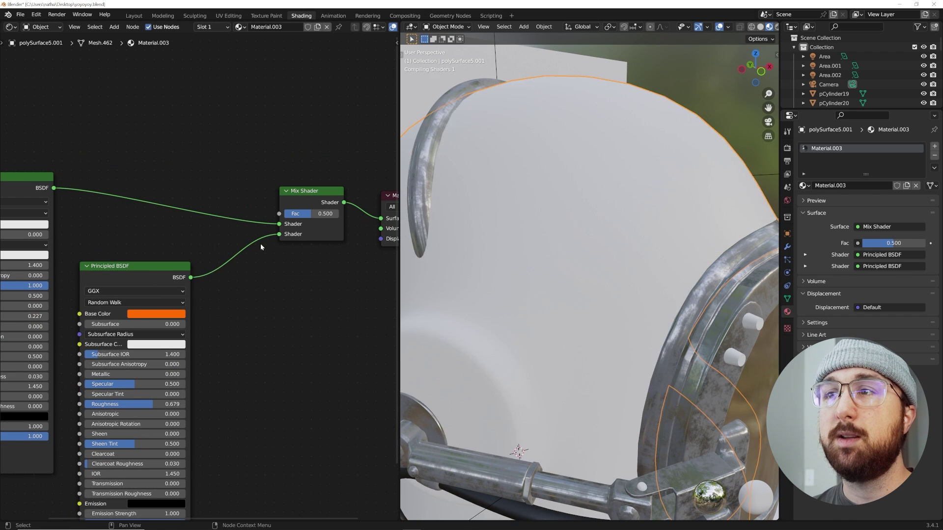
Step: Set the Mix Shader's Fac to 0.000
drag(303, 198, 301, 193)
middle_drag(296, 199, 326, 209)
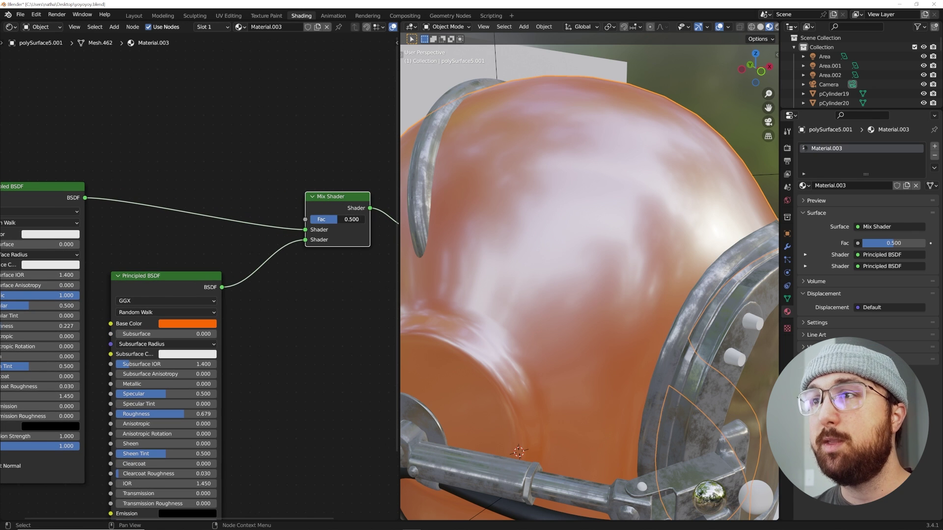
drag(349, 220, 315, 220)
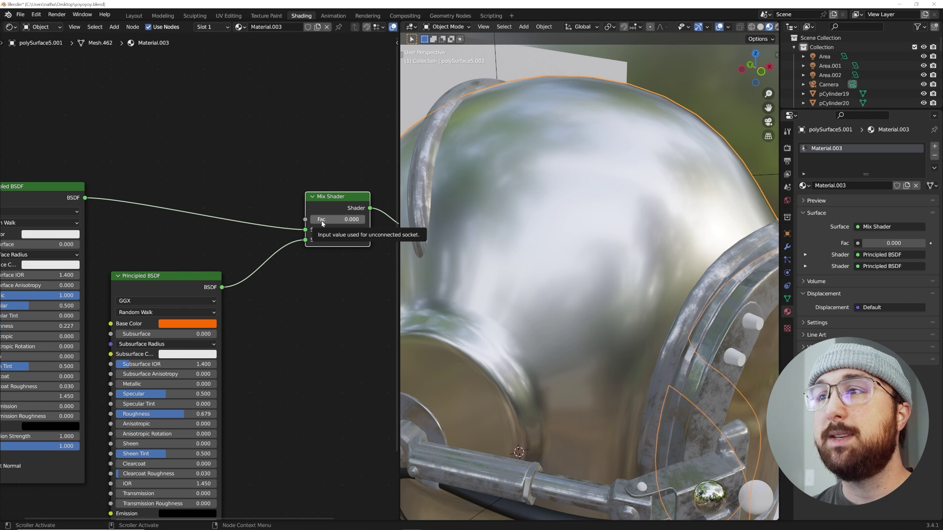
Step: Set the Mix Shader's Fac to 1.000 and inspect the orange paint on the helmet shell
drag(322, 220, 381, 235)
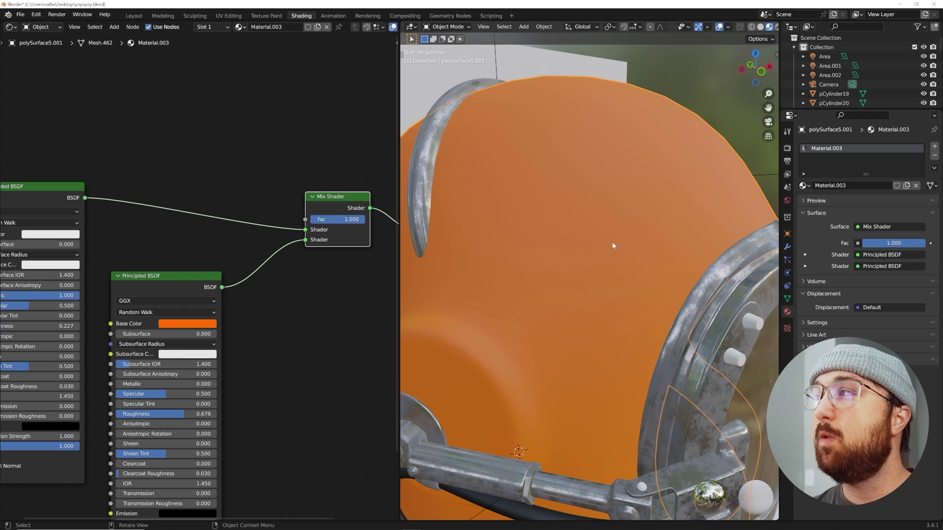
middle_drag(612, 246, 578, 290)
scroll(605, 256, down, 3)
scroll(579, 289, up, 5)
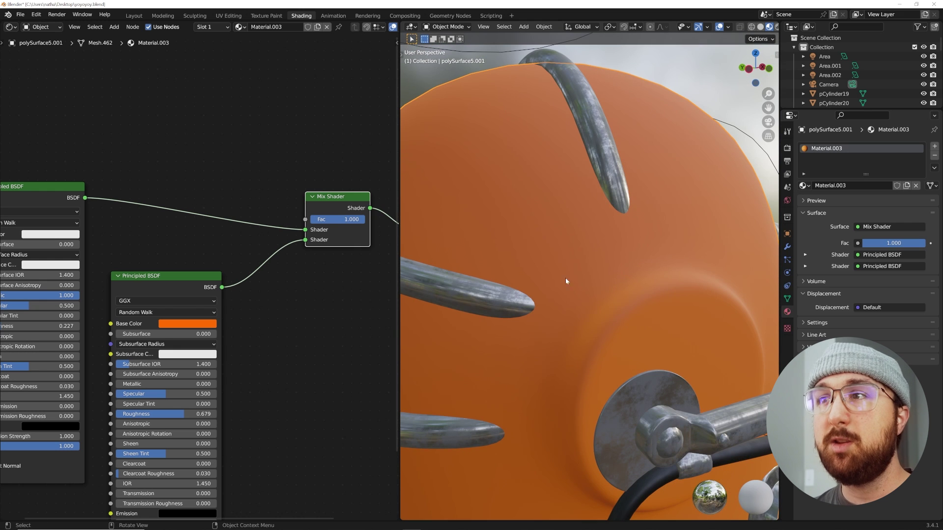
Step: Move the Mix Shader node up and the metallic Principled BSDF down to make room for the mask nodes
drag(305, 220, 158, 86)
scroll(220, 185, down, 4)
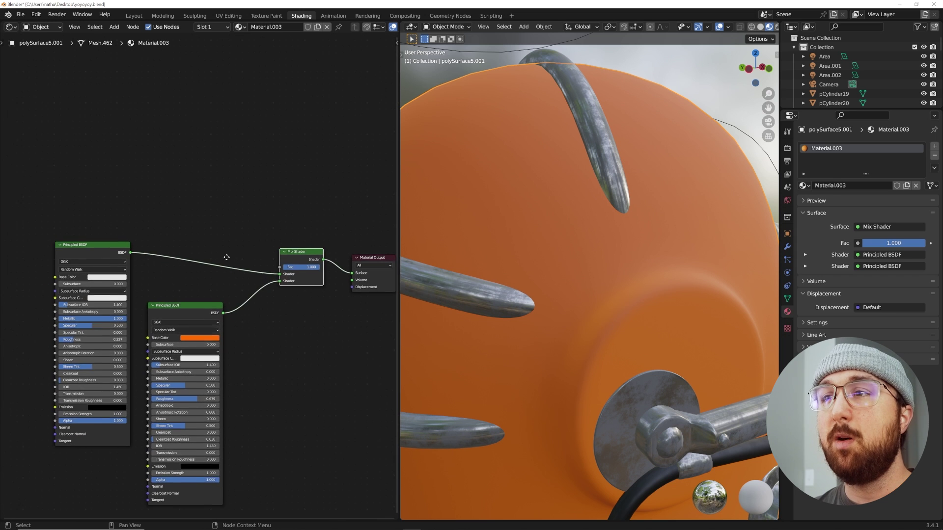
drag(305, 256, 305, 174)
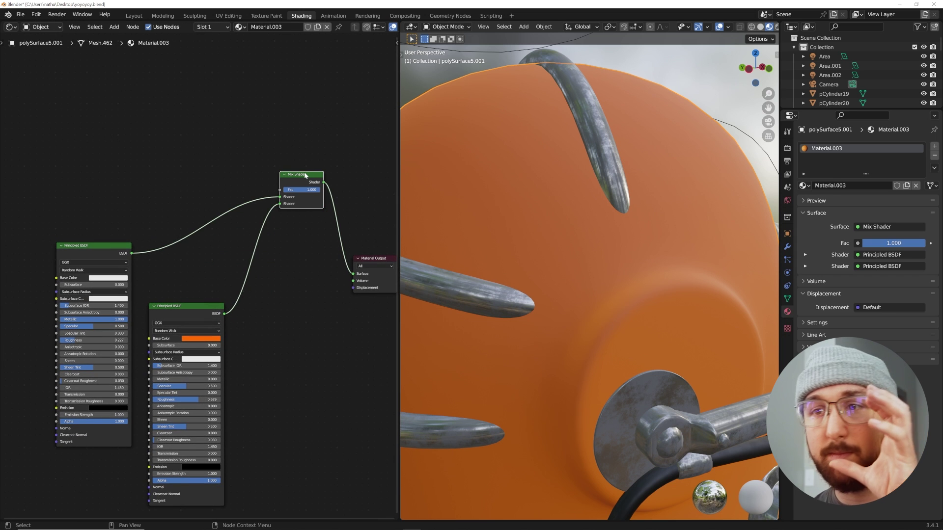
drag(107, 251, 110, 282)
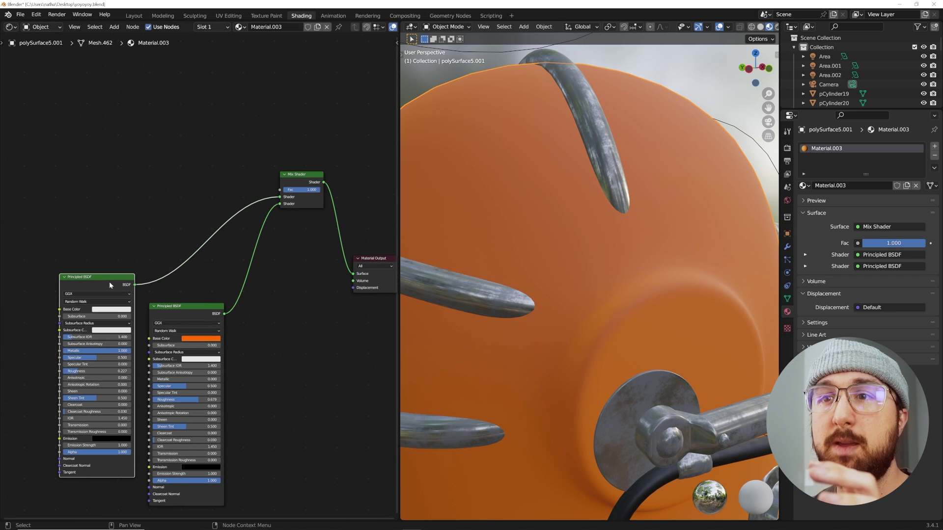
middle_drag(108, 282, 154, 277)
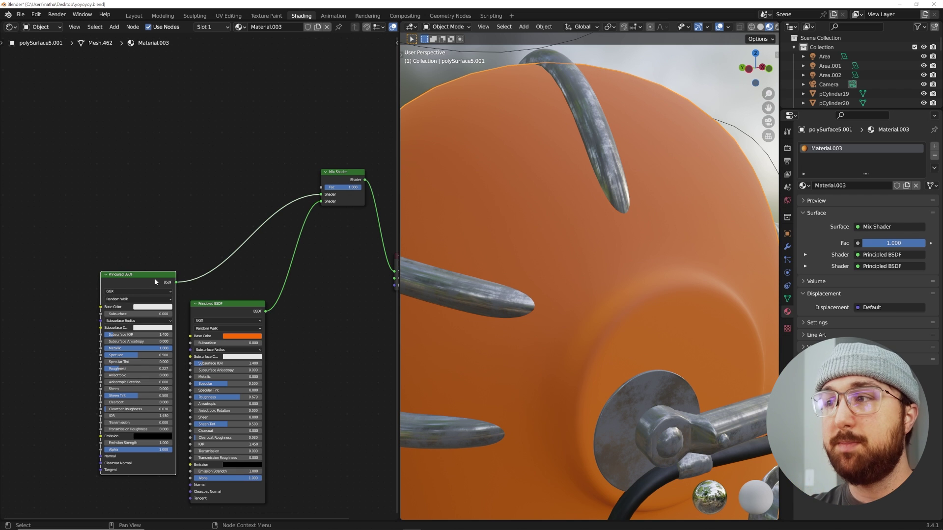
scroll(235, 210, up, 4)
middle_drag(235, 211, 195, 270)
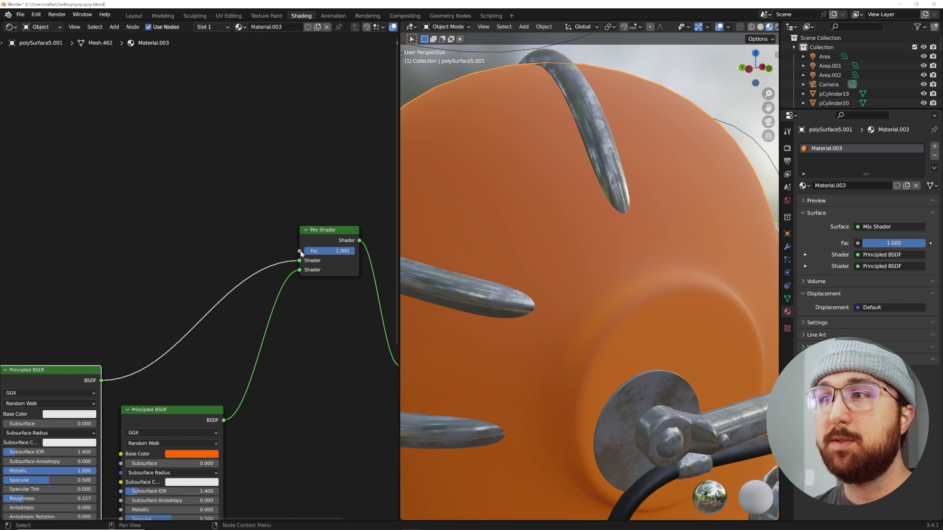
Step: Add a ColorRamp node before the Mix Shader and connect its Color output to the Mix Shader's Fac
key(shift+a)
text(col)
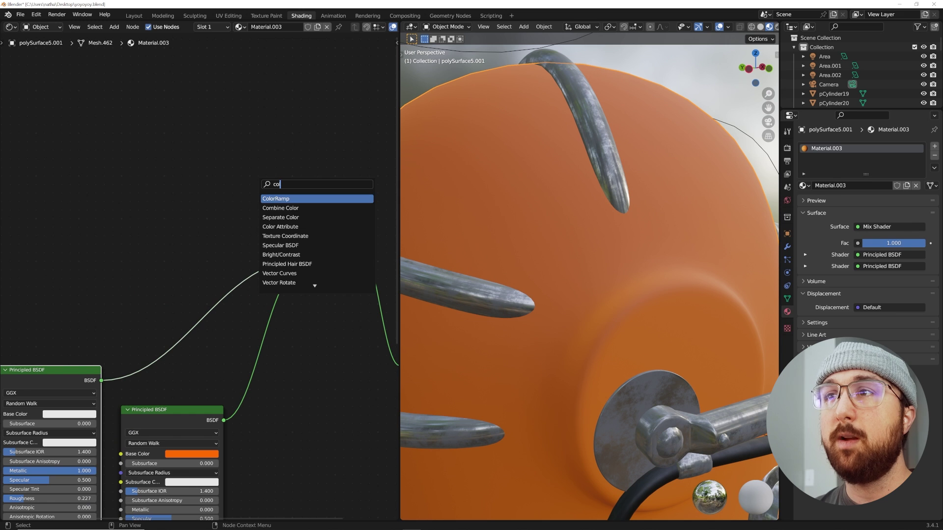
key(Return)
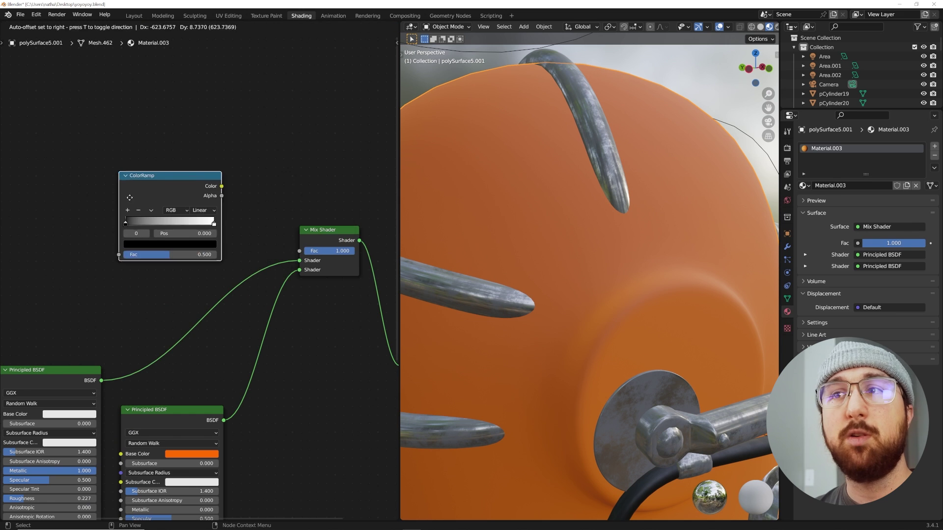
click(209, 206)
drag(217, 205, 300, 251)
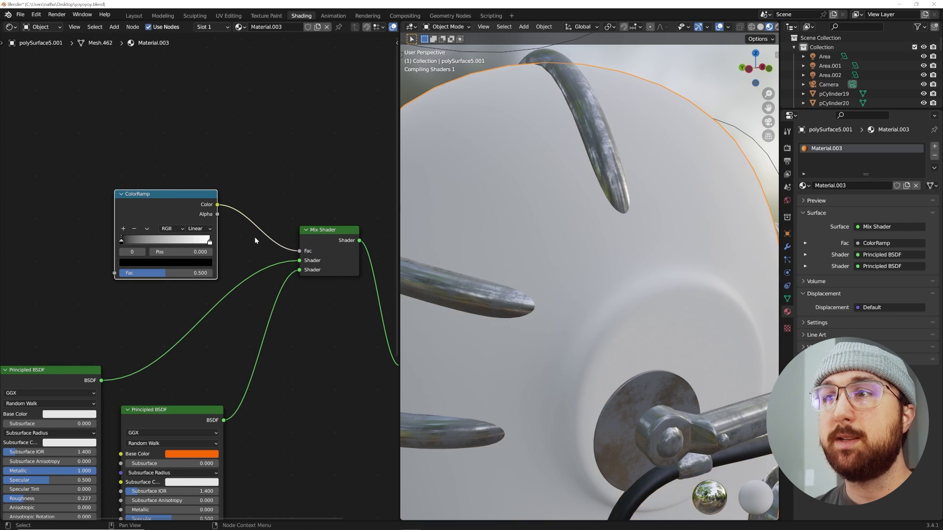
Step: Add a Voronoi Texture node in front of the ColorRamp
middle_drag(235, 238, 350, 268)
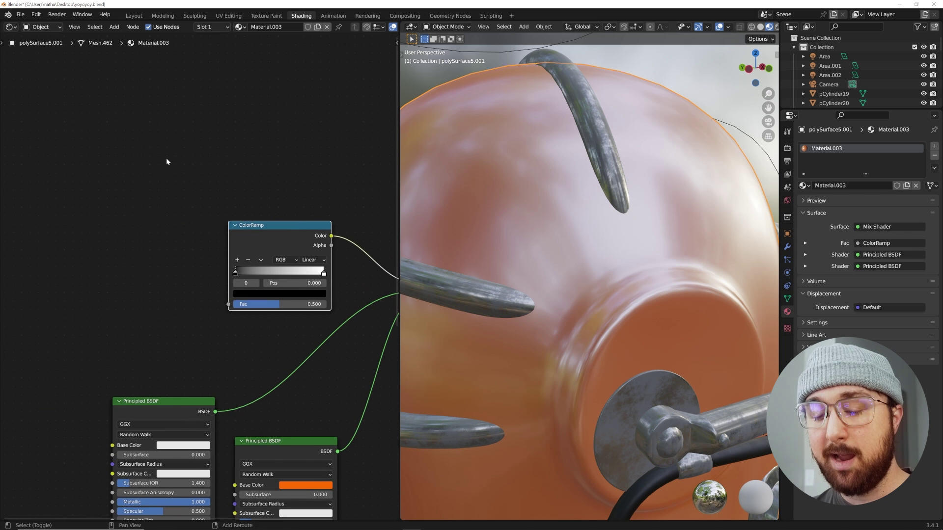
key(shift+a)
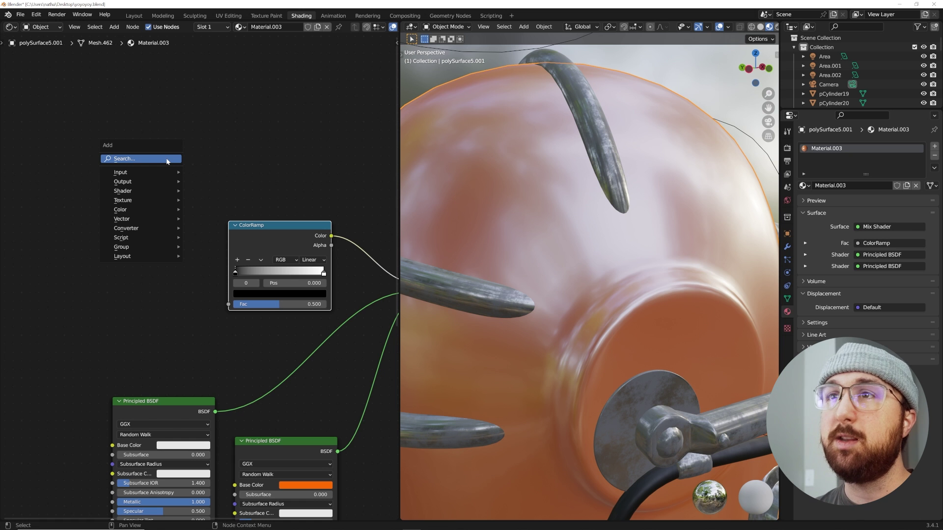
middle_drag(282, 175, 211, 201)
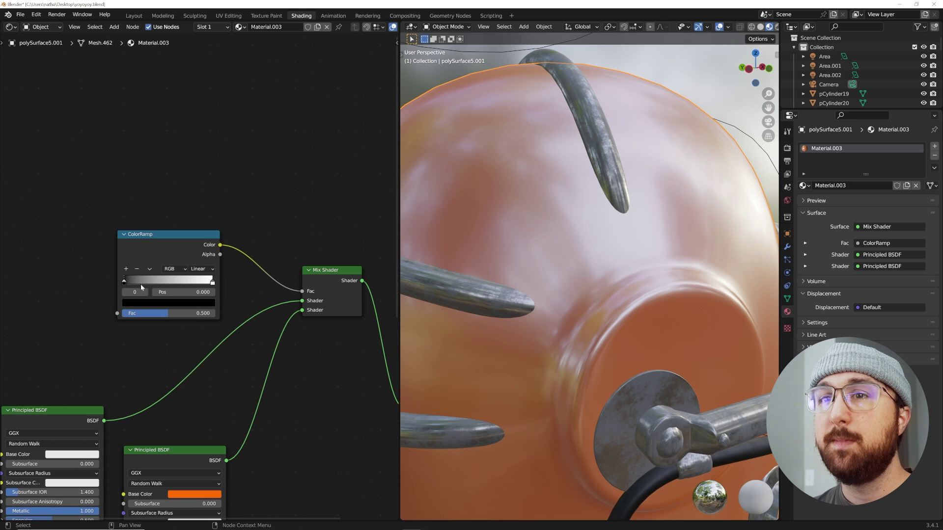
mouse_move(124, 282)
mouse_down()
mouse_move(173, 285)
mouse_move(123, 281)
mouse_up()
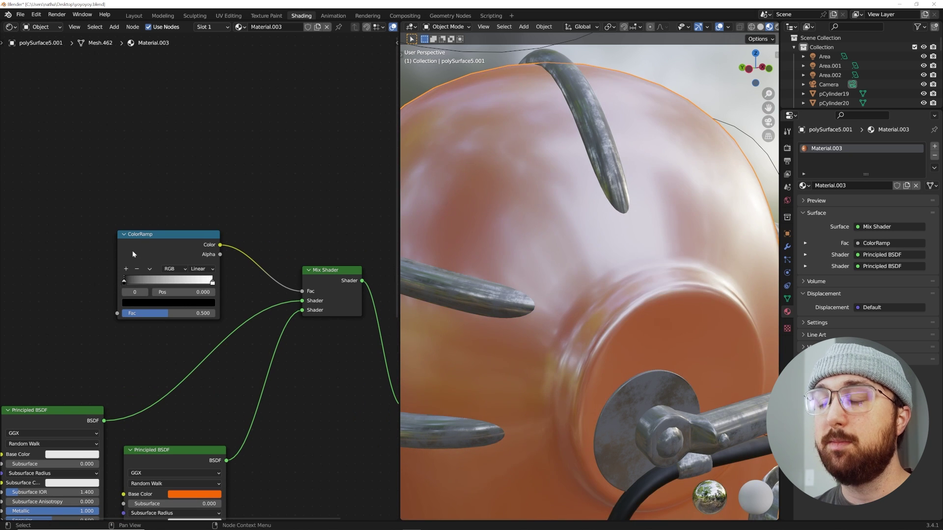
scroll(133, 254, up, 1)
middle_drag(152, 247, 186, 248)
middle_drag(197, 217, 219, 211)
key(shift+a)
click(196, 163)
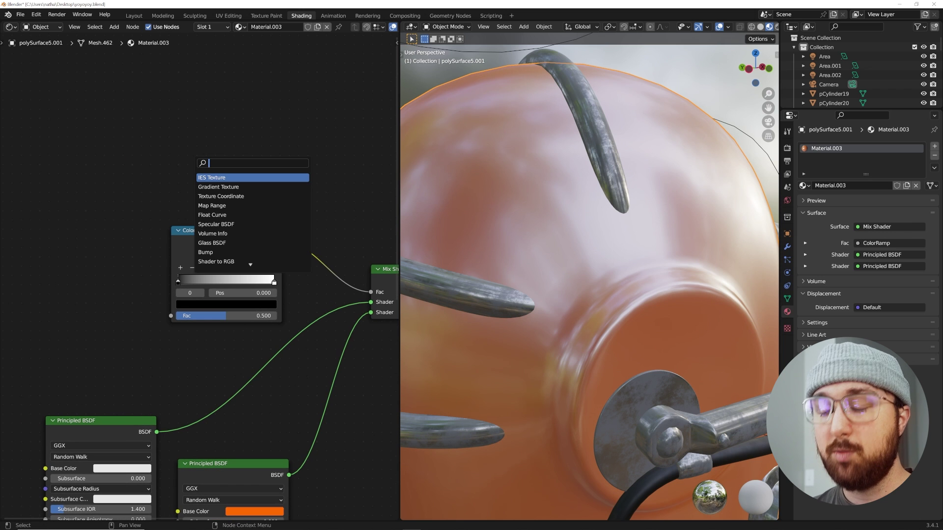
text(vor)
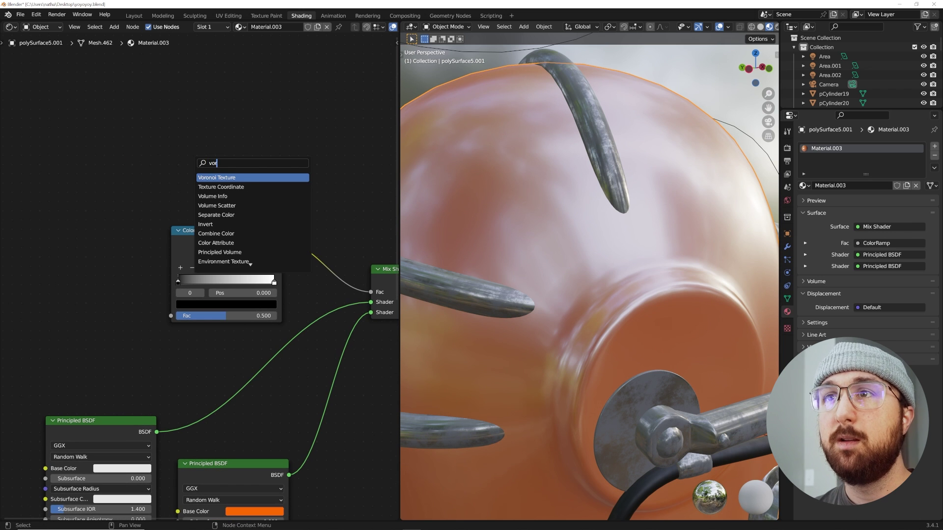
key(Return)
click(91, 266)
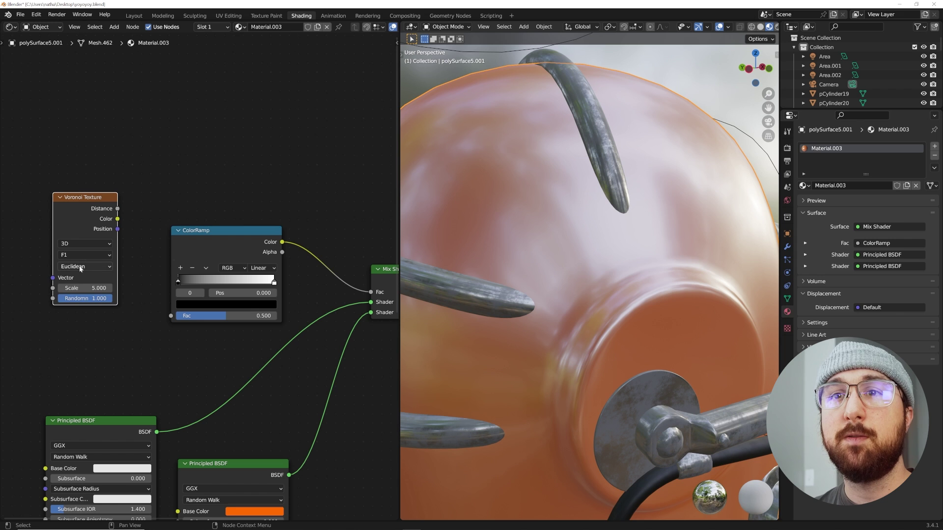
Step: Set the Voronoi Texture's distance metric to Minkowski and connect its Distance output to the ColorRamp's Fac
click(81, 268)
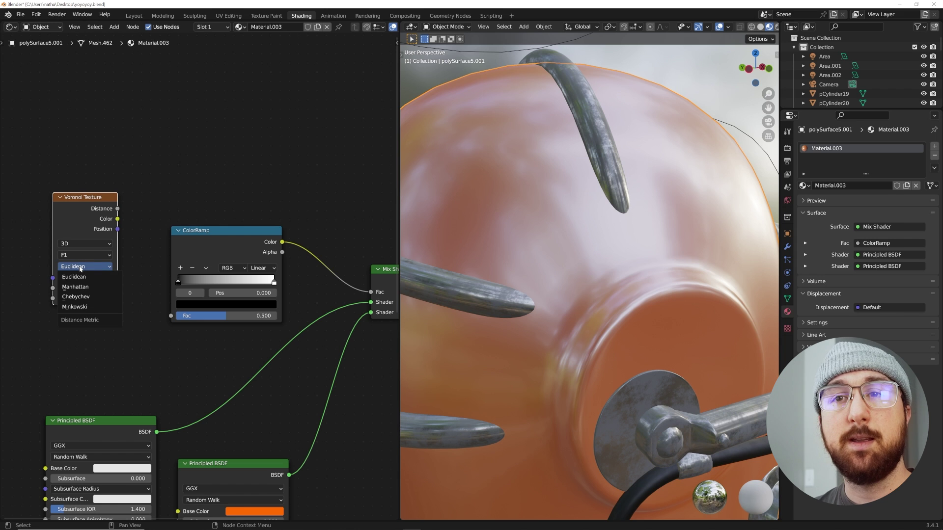
click(82, 308)
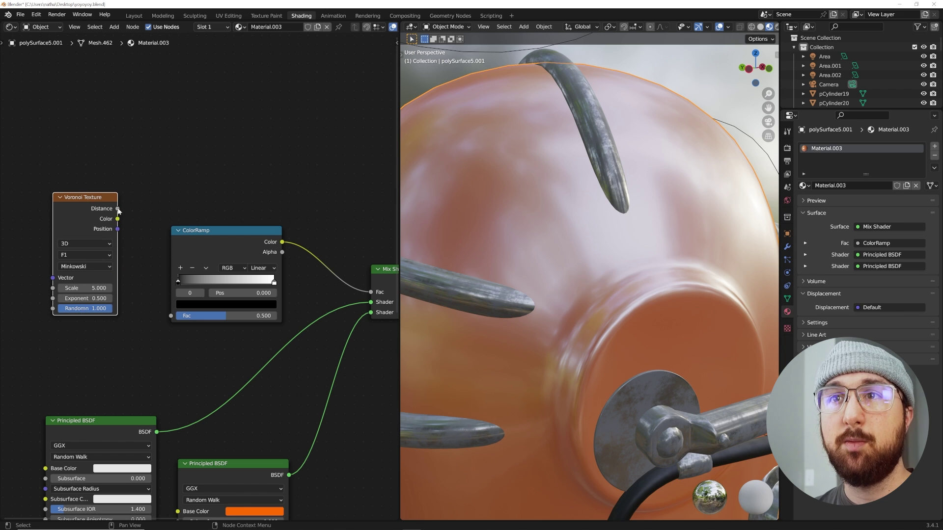
drag(118, 209, 170, 315)
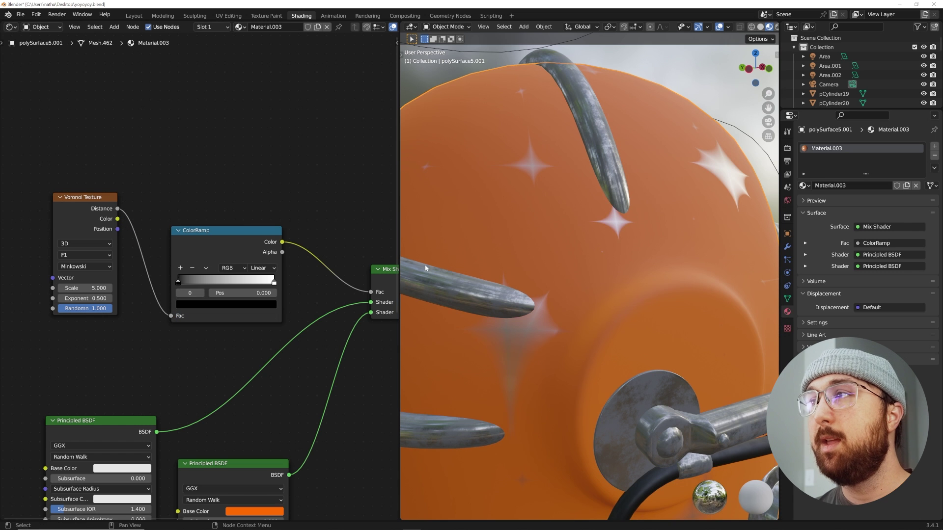
middle_drag(425, 268, 588, 248)
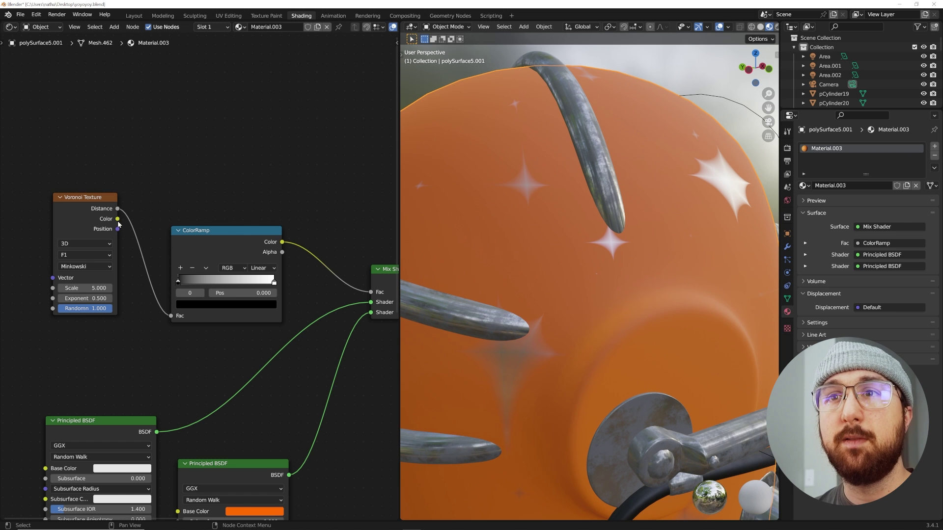
middle_drag(472, 203, 516, 240)
scroll(550, 250, up, 3)
middle_drag(579, 261, 512, 250)
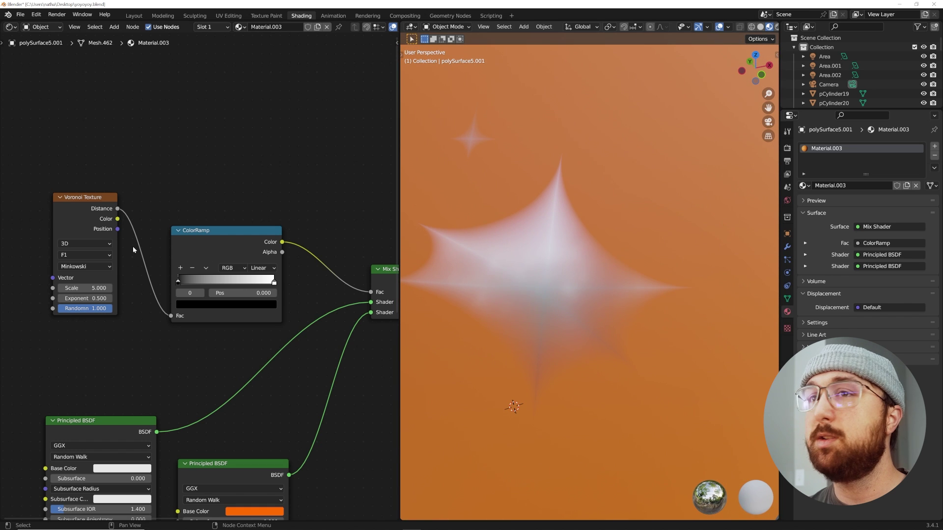
Step: Try the Voronoi Texture's Color output as the ColorRamp's Fac on the helmet and restore the Distance connection
drag(116, 220, 172, 316)
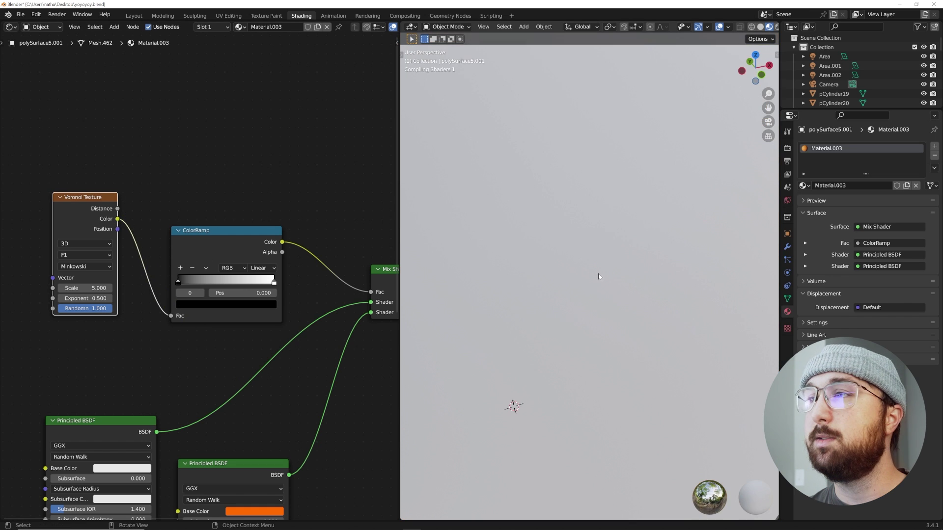
scroll(577, 284, down, 6)
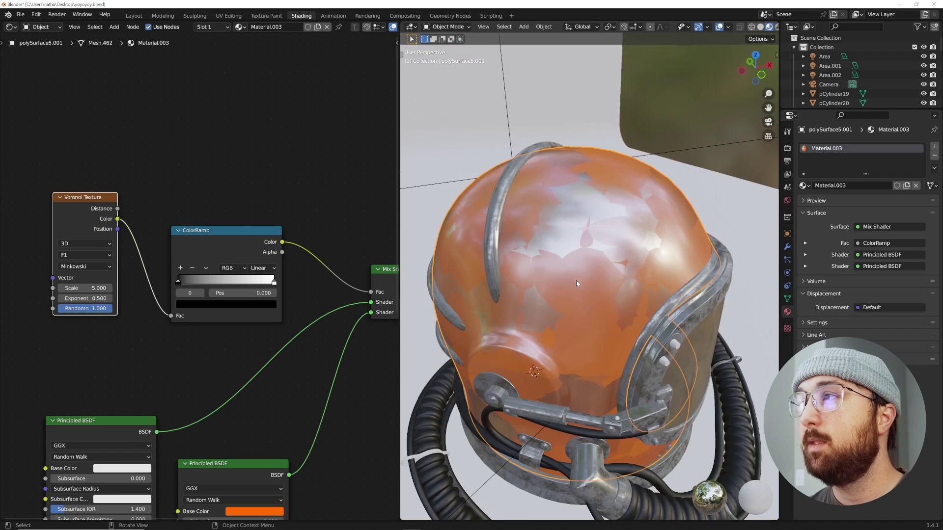
middle_drag(576, 283, 625, 314)
scroll(623, 290, up, 6)
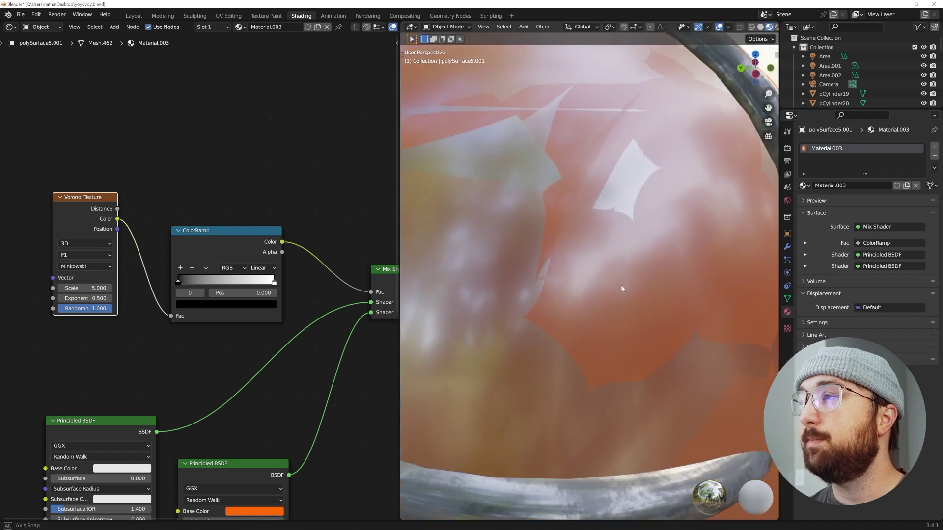
middle_drag(561, 358, 608, 255)
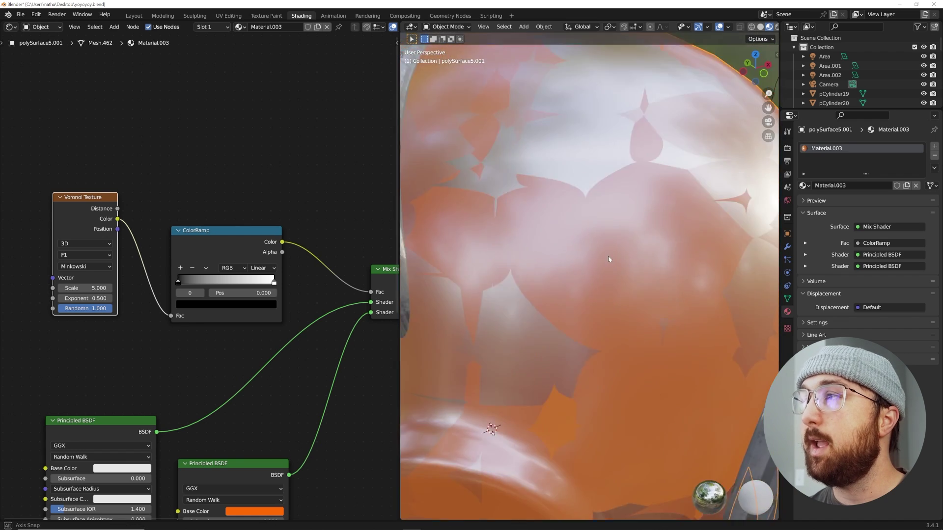
drag(120, 212, 171, 315)
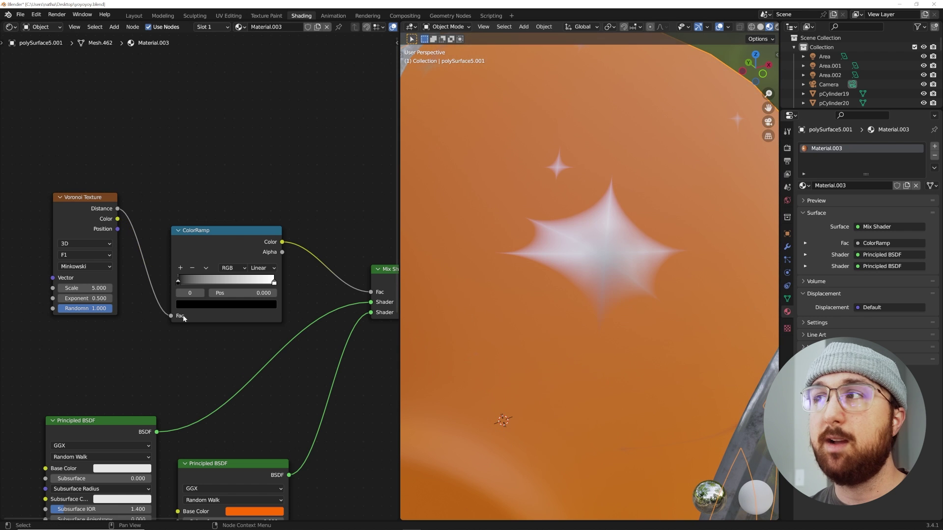
scroll(579, 228, down, 10)
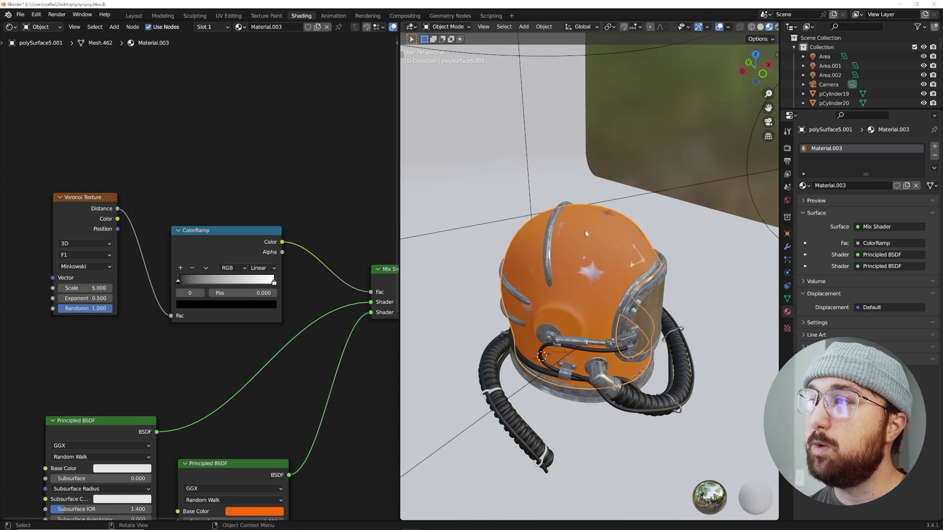
scroll(585, 260, up, 6)
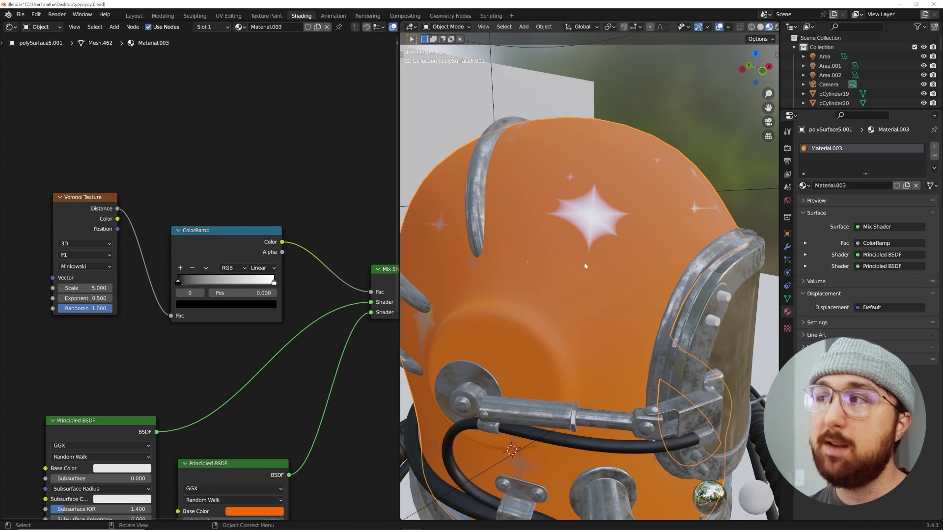
Step: Set the Voronoi Texture's Scale to 12.000 and Exponent to 0.690
middle_drag(143, 200, 212, 204)
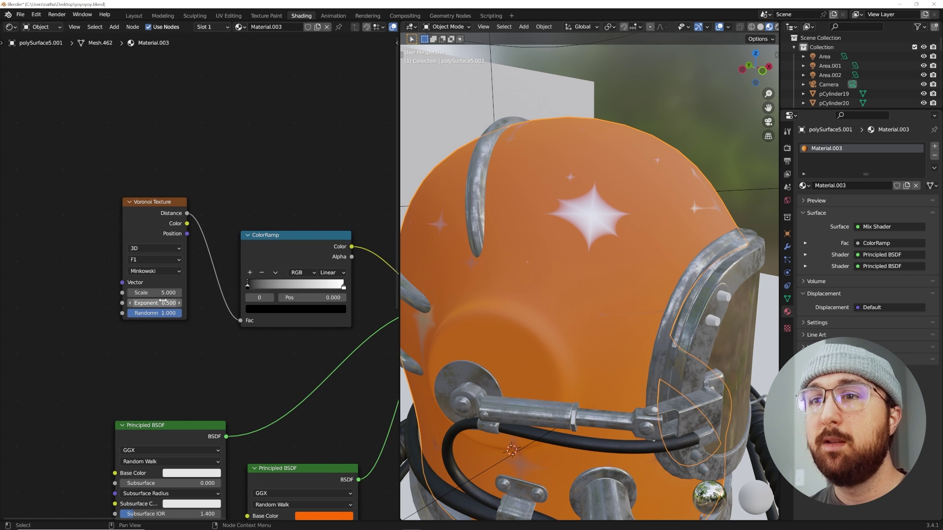
mouse_move(162, 301)
mouse_down()
mouse_move(211, 291)
mouse_move(160, 303)
mouse_move(191, 303)
mouse_move(179, 303)
mouse_up()
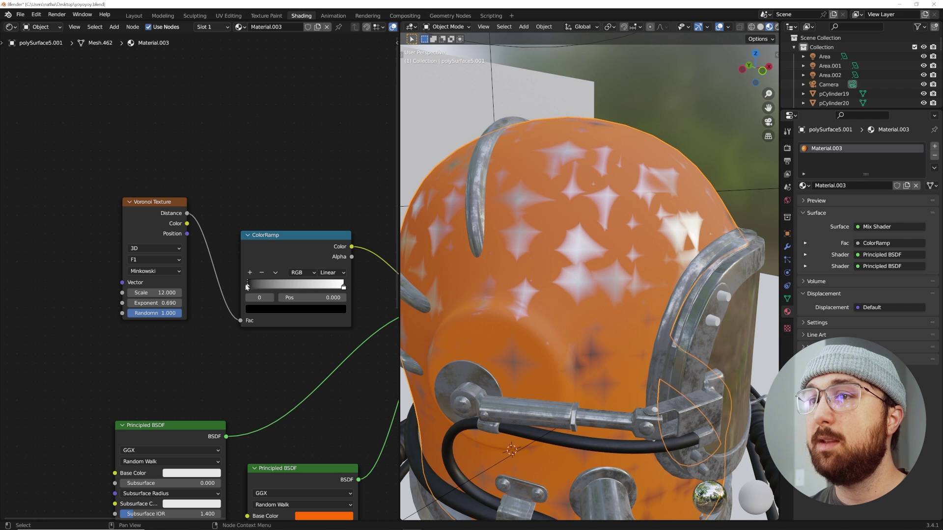
Step: Move the ColorRamp's white stop to position 0.402 and check the chip pattern around the helmet
mouse_move(247, 286)
mouse_down()
mouse_move(290, 288)
mouse_move(246, 288)
mouse_up()
drag(340, 286, 283, 292)
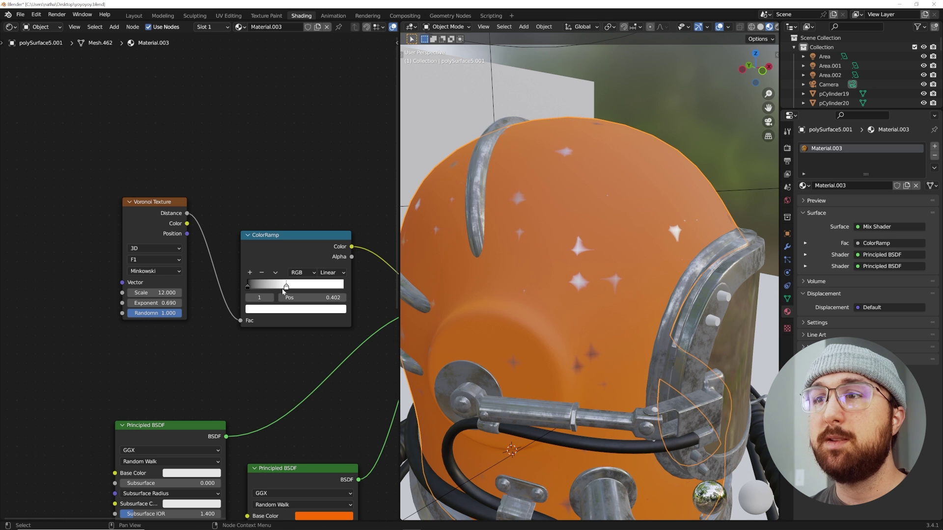
middle_drag(148, 204, 203, 206)
scroll(167, 227, down, 1)
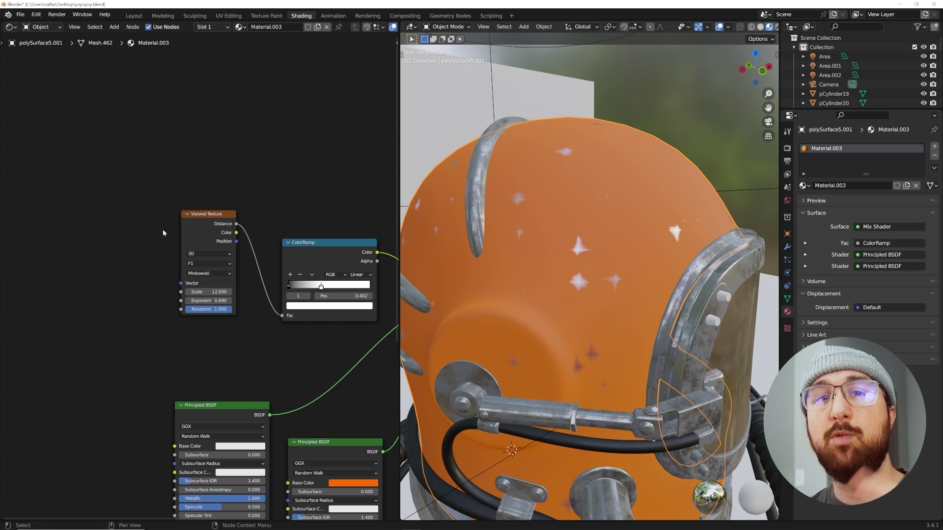
scroll(184, 250, down, 2)
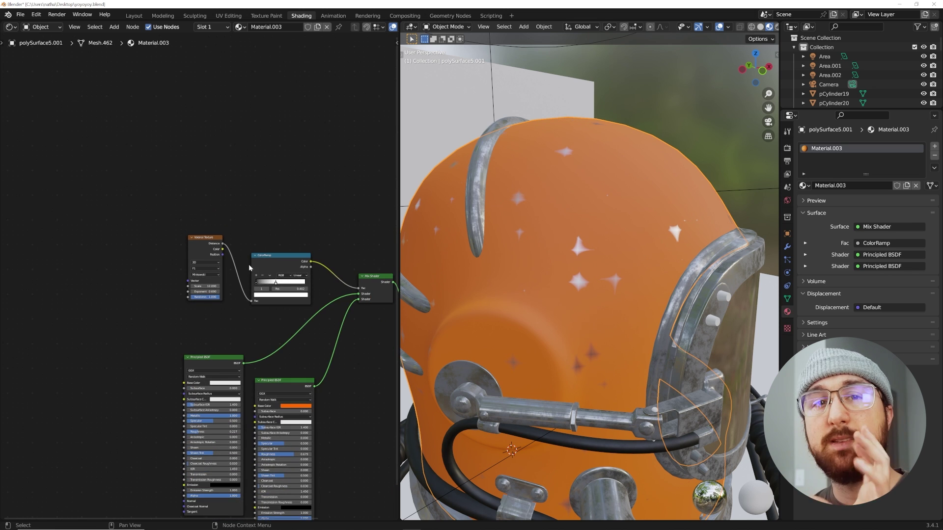
middle_drag(442, 246, 473, 243)
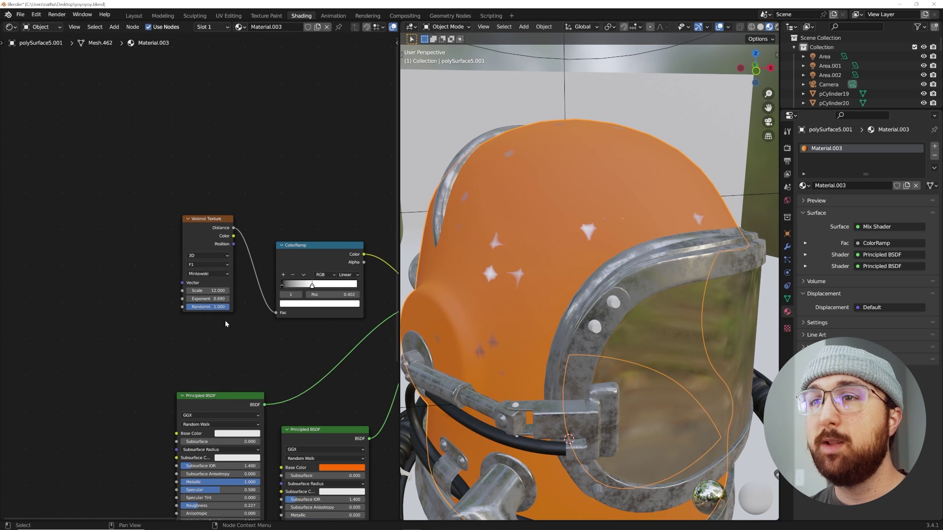
Step: Examine the edge softness and distribution of the star-shaped paint chips from close up and around the helmet
scroll(211, 273, up, 2)
scroll(211, 274, down, 1)
scroll(590, 167, up, 6)
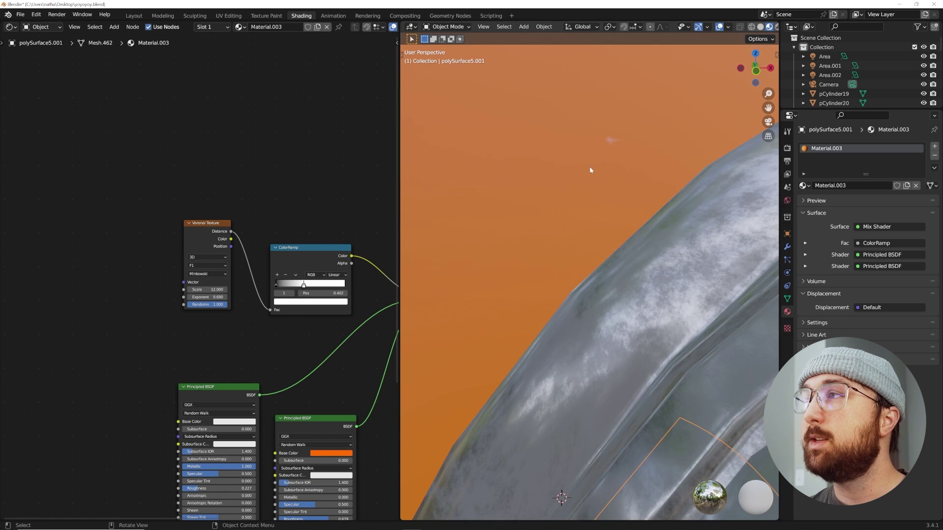
scroll(586, 253, down, 5)
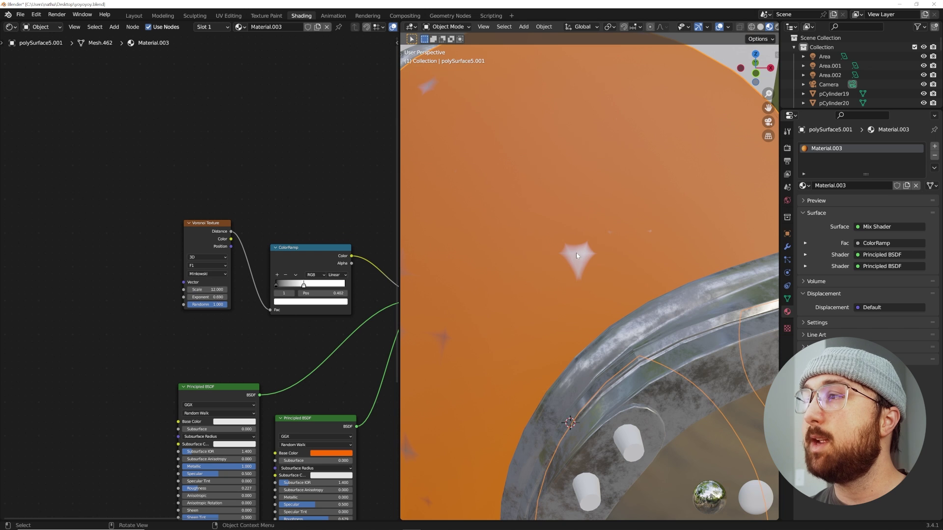
scroll(533, 251, down, 5)
scroll(565, 264, up, 7)
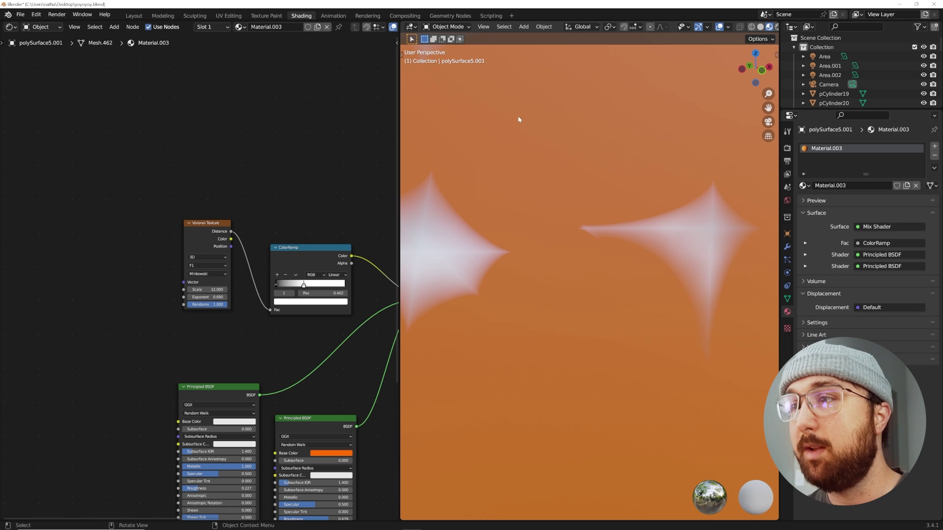
scroll(293, 275, down, 1)
middle_drag(325, 294, 278, 291)
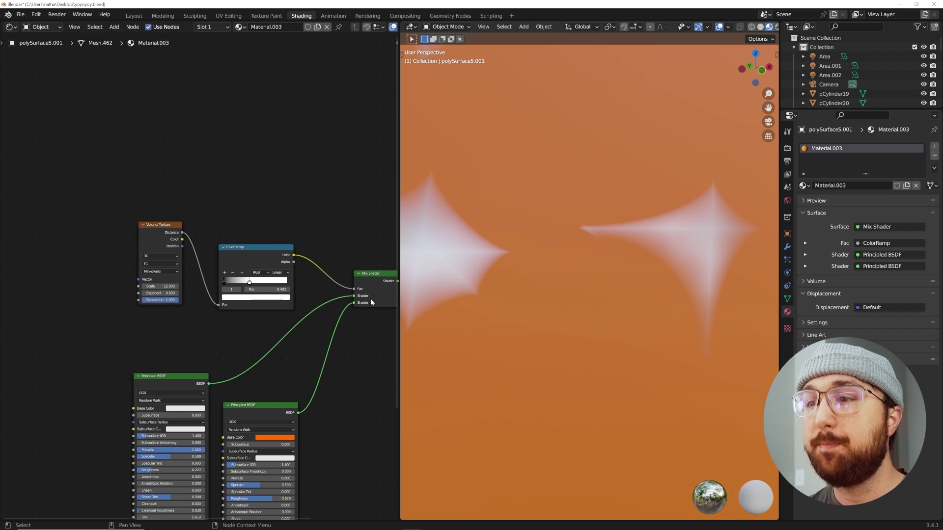
scroll(258, 289, up, 3)
scroll(589, 275, down, 8)
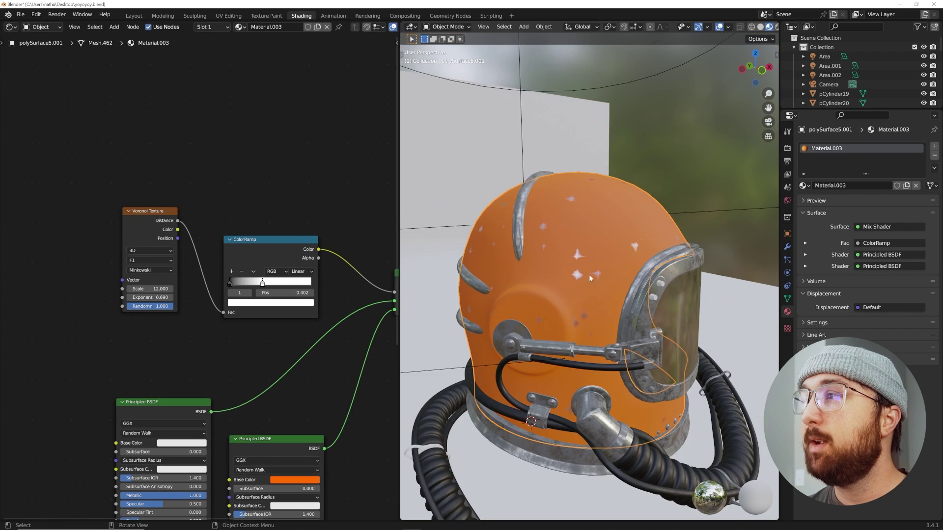
middle_drag(589, 275, 618, 266)
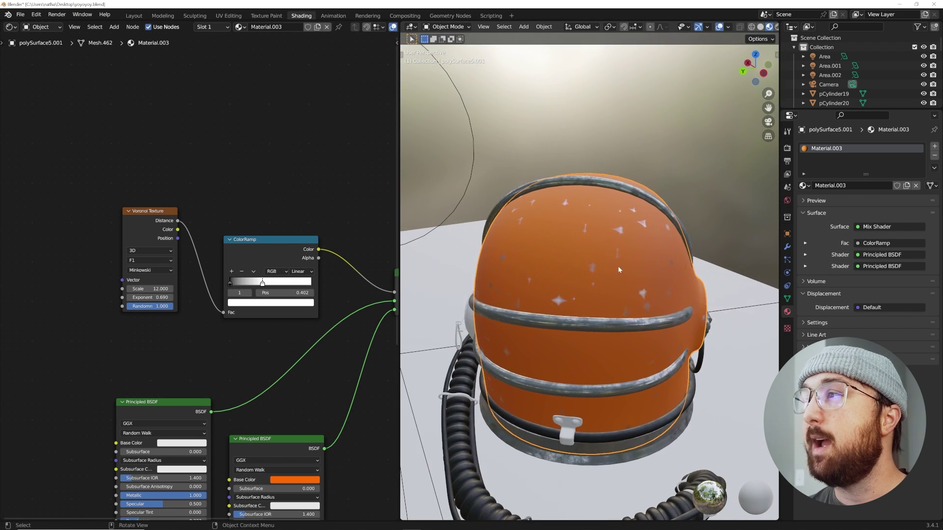
Step: Move the ColorRamp's black stop to position 0.280 and its white stop to 0.411 for larger, crisper chips
scroll(618, 266, up, 8)
mouse_move(263, 283)
mouse_down()
mouse_move(271, 284)
mouse_move(240, 284)
mouse_move(250, 285)
mouse_up()
scroll(618, 264, down, 8)
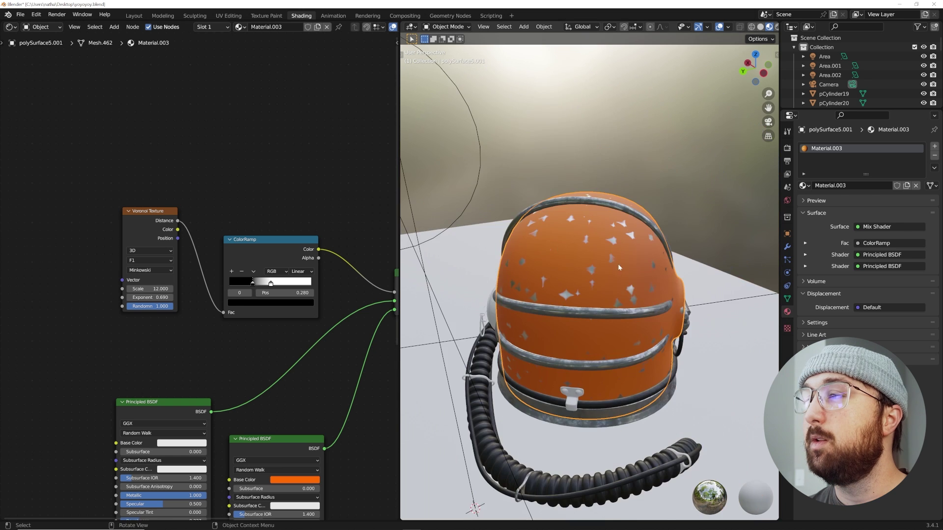
middle_drag(618, 263, 552, 255)
drag(271, 284, 264, 286)
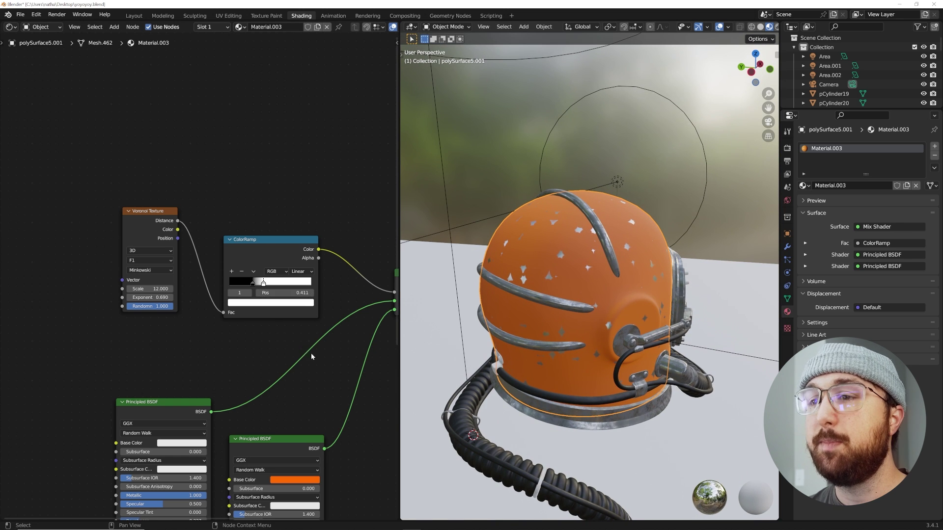
Step: Move the metallic Principled BSDF up beneath the Voronoi Texture and add a Bump node below it
middle_drag(310, 350, 290, 181)
drag(170, 244, 162, 173)
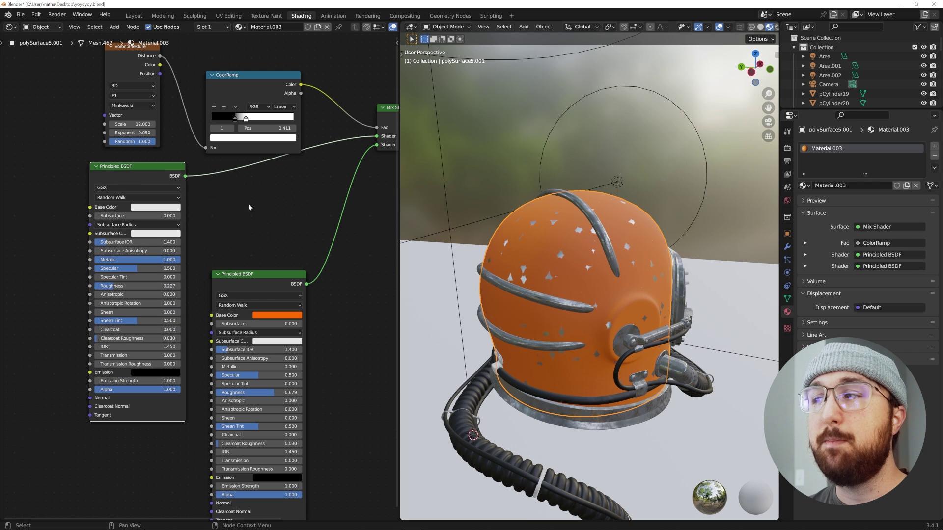
scroll(668, 275, up, 8)
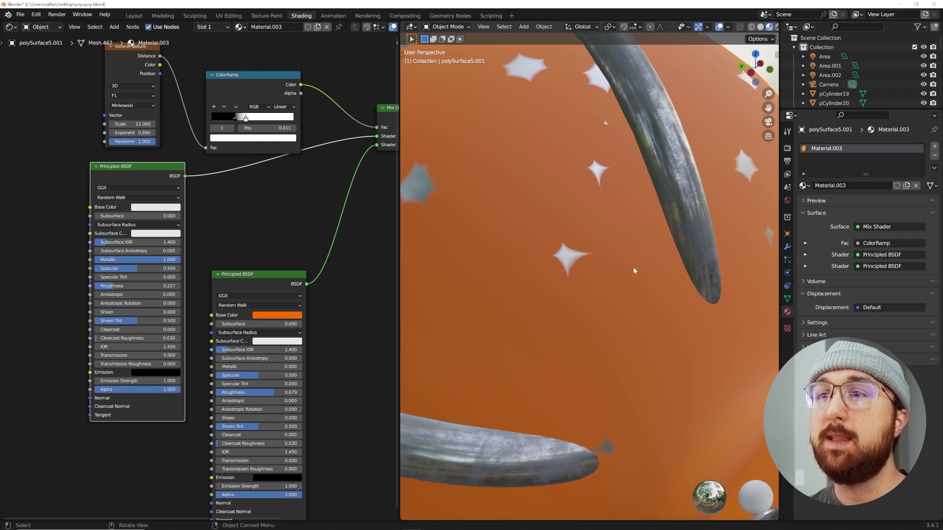
key(shift+a)
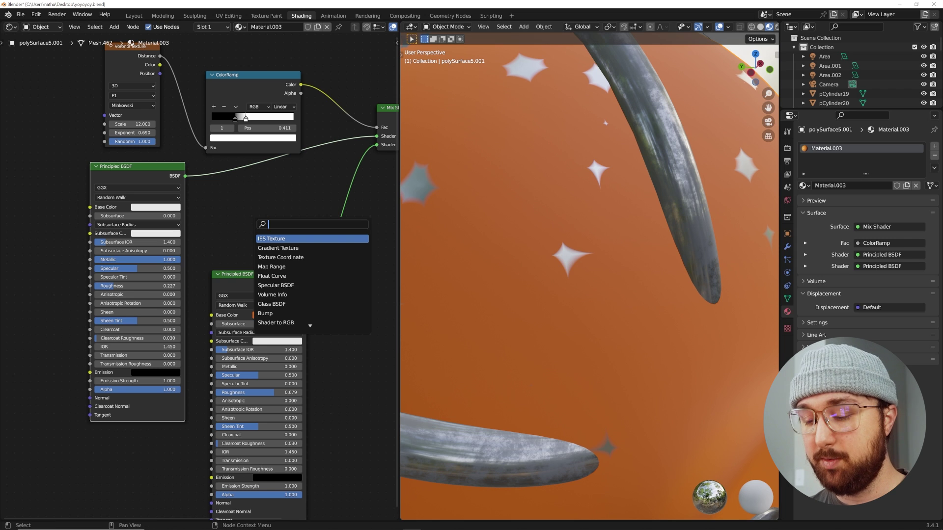
text(bum)
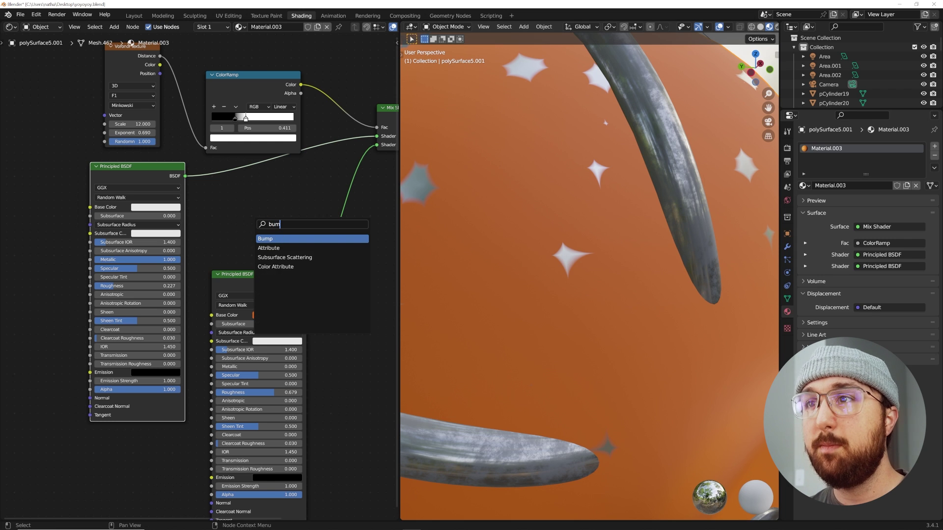
key(Return)
click(168, 463)
middle_drag(169, 463, 171, 456)
scroll(620, 327, down, 6)
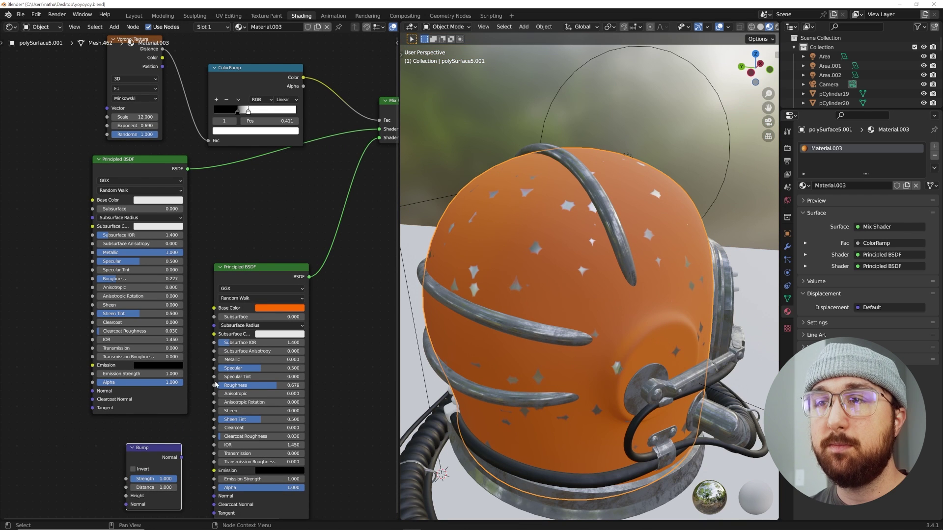
Step: Reposition both Principled BSDF nodes, then link Bump's Normal to the orange shader's Normal and the ColorRamp's Color to Bump's Height
drag(230, 267, 233, 255)
drag(114, 175, 108, 173)
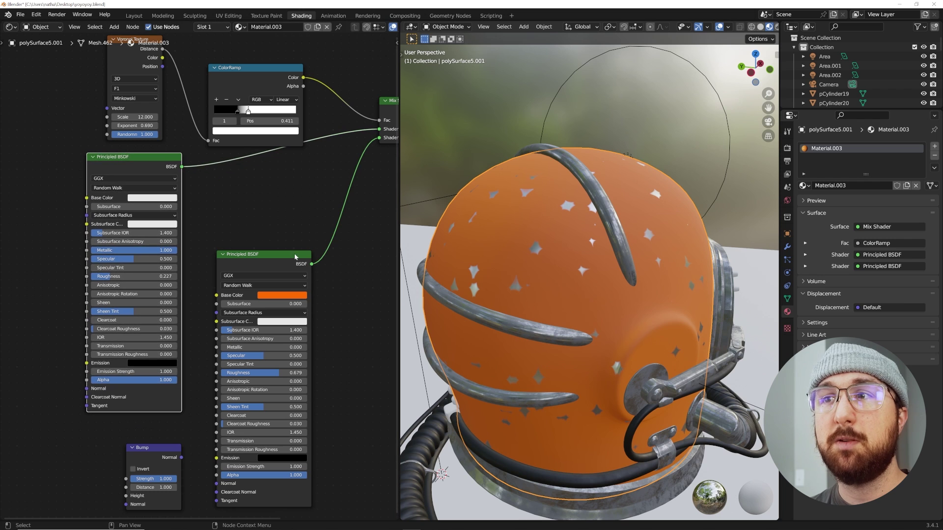
drag(277, 256, 276, 240)
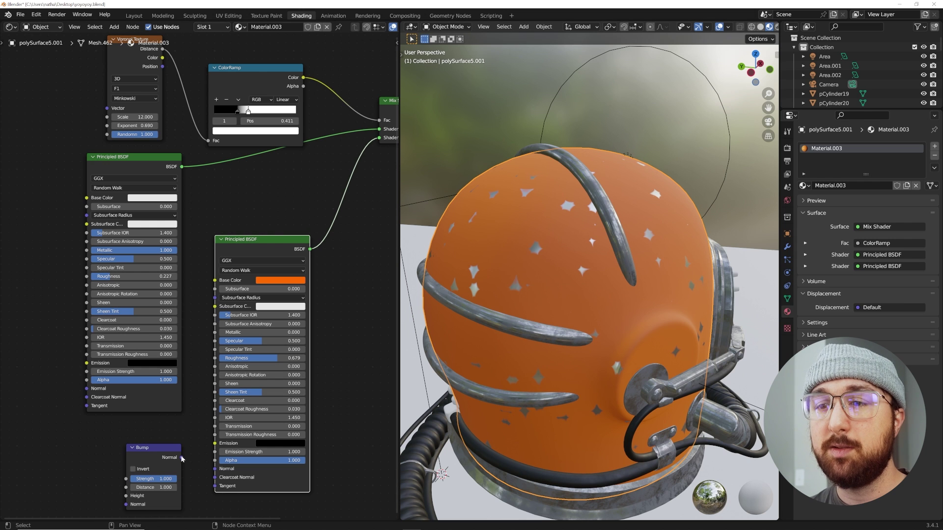
drag(182, 458, 215, 469)
scroll(320, 196, down, 3)
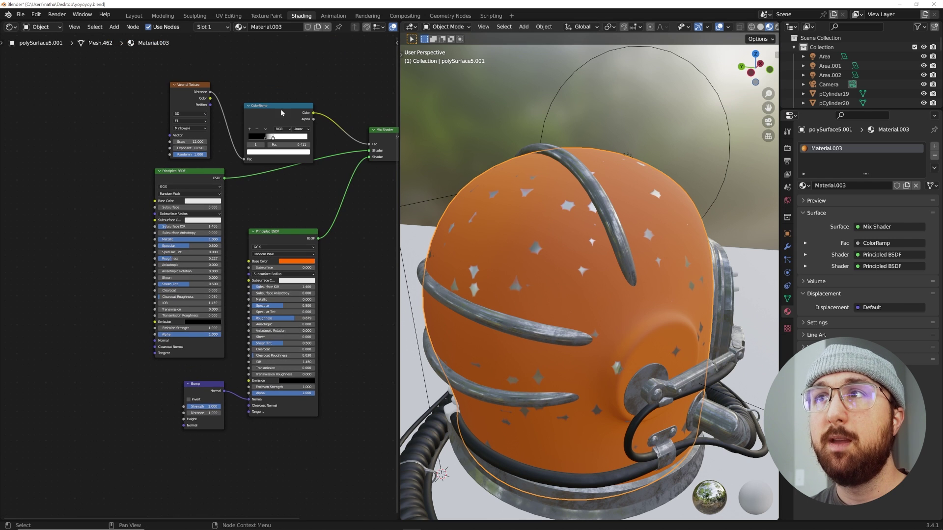
drag(313, 114, 183, 420)
Step: Examine the bump depth of the paint chips around the helmet and review the complete node network
scroll(538, 324, up, 5)
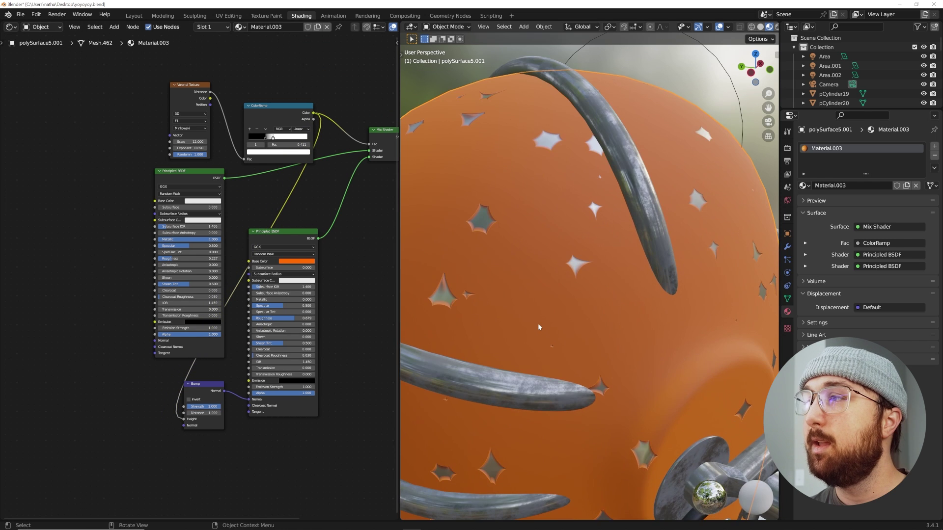
mouse_move(537, 323)
middle_down()
mouse_move(549, 305)
mouse_move(565, 306)
mouse_move(539, 311)
middle_up()
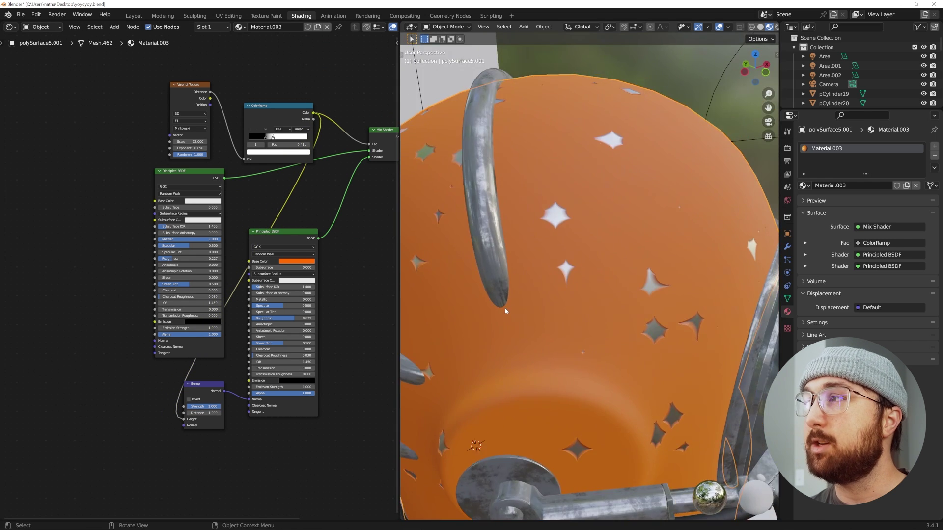
scroll(505, 311, down, 5)
middle_drag(511, 314, 552, 304)
scroll(552, 304, up, 4)
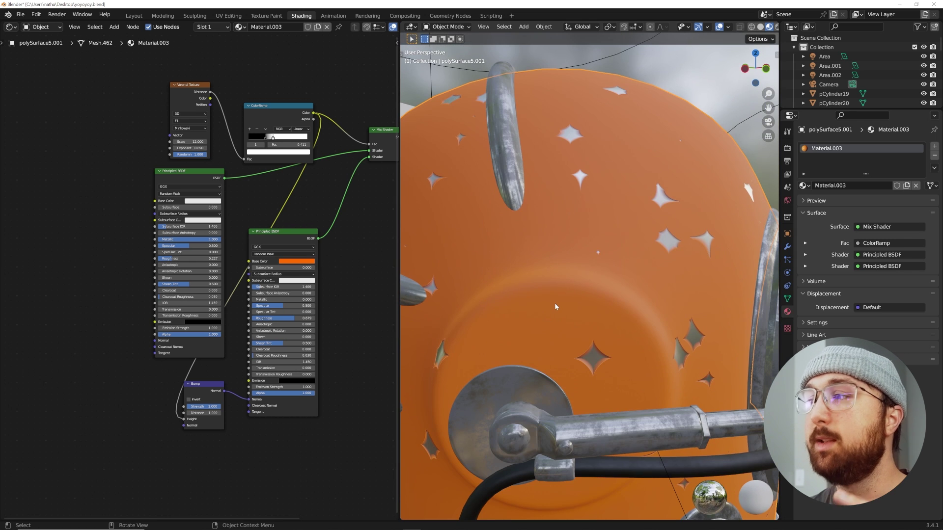
middle_drag(284, 253, 269, 289)
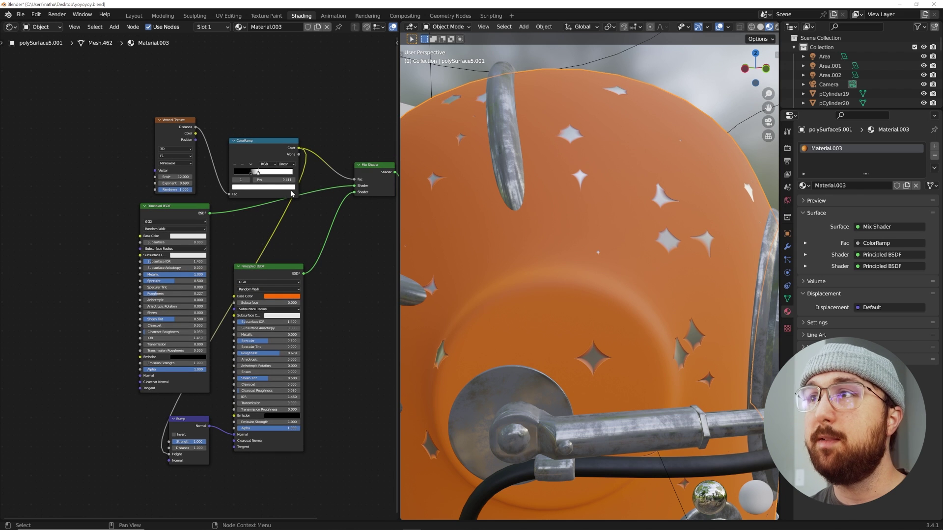
middle_drag(378, 168, 296, 166)
scroll(521, 282, down, 2)
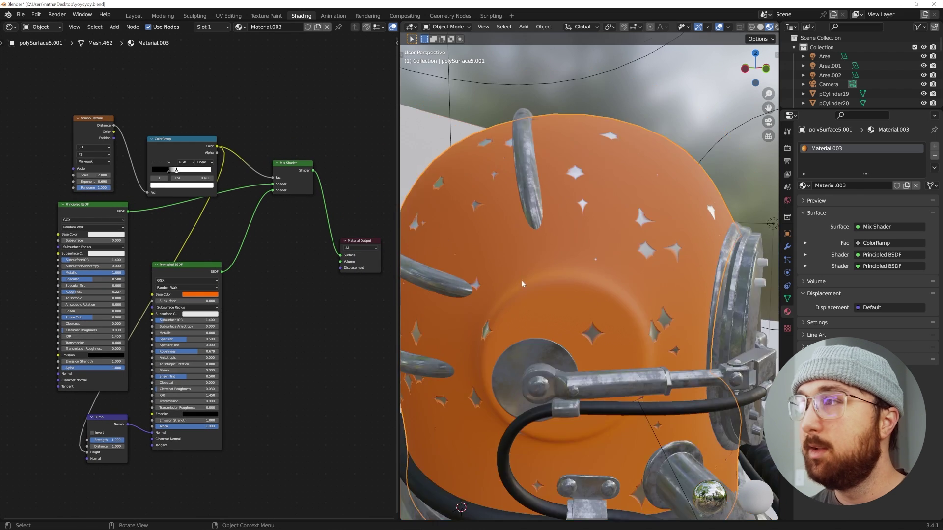
scroll(521, 281, down, 4)
middle_drag(595, 280, 602, 298)
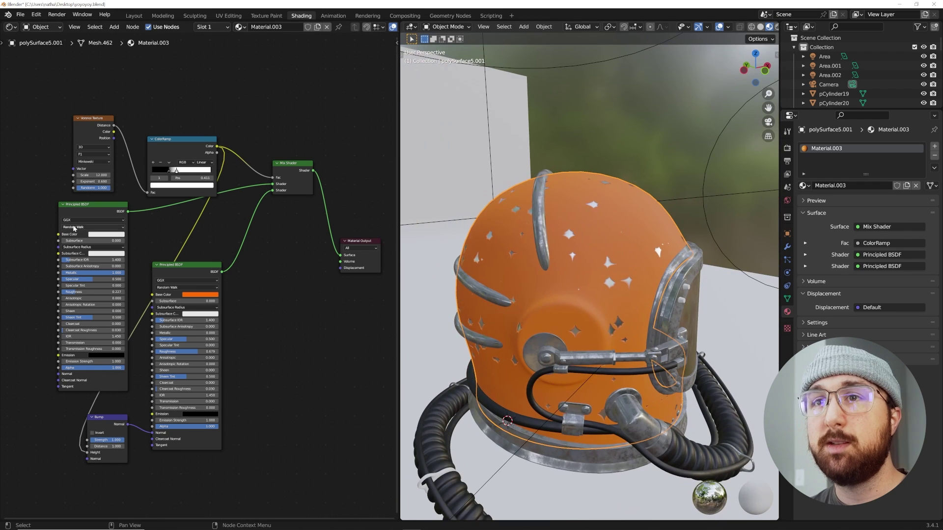
Step: Rearrange the Voronoi Texture, ColorRamp and both Principled BSDF nodes into a tidier, more widely spaced layout
middle_drag(74, 228, 218, 251)
scroll(218, 251, up, 1)
drag(198, 132, 152, 132)
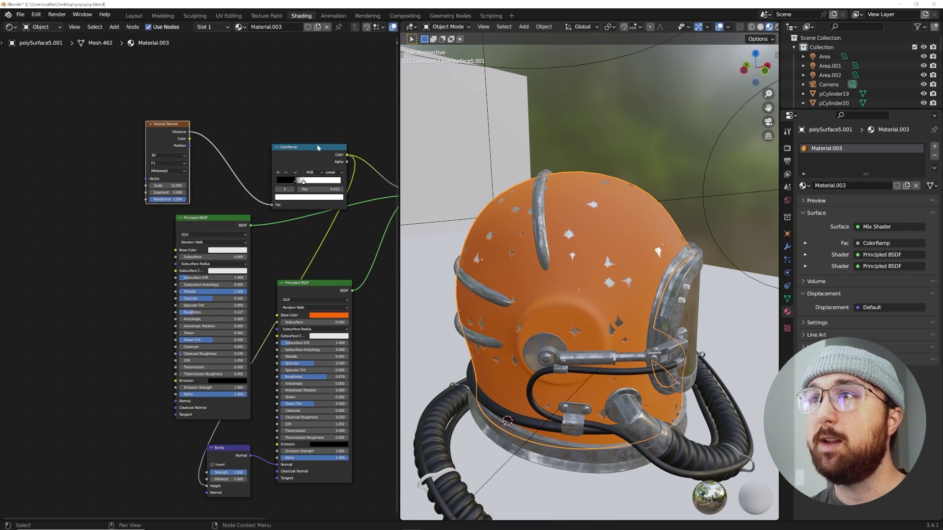
drag(304, 147, 246, 125)
scroll(313, 251, up, 2)
middle_drag(312, 251, 303, 258)
click(167, 209)
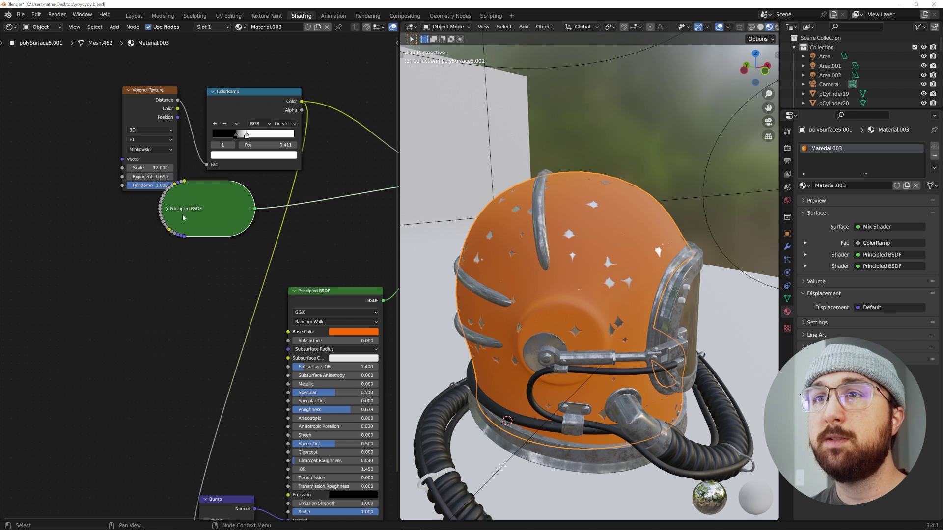
click(170, 209)
drag(205, 211, 190, 211)
drag(334, 301, 316, 259)
middle_drag(316, 259, 214, 306)
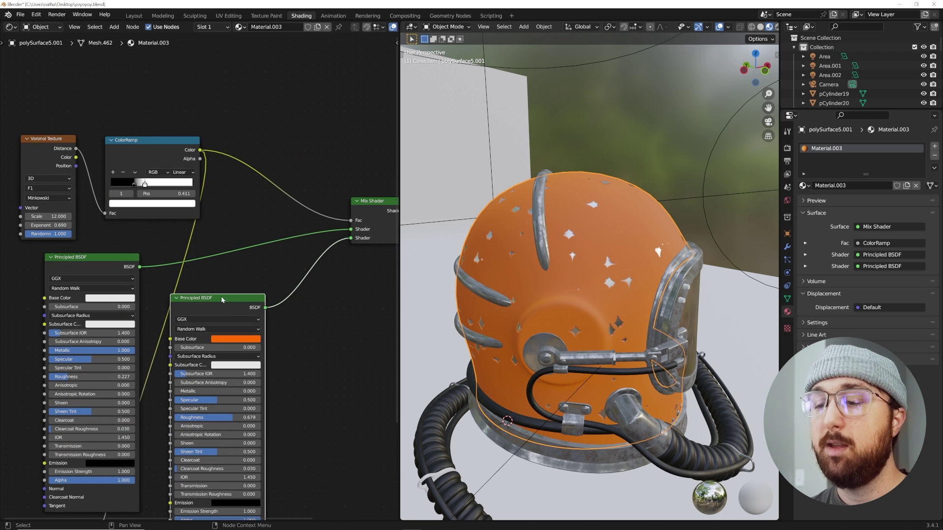
Step: Review the mask and Mix Shader connections and move the Voronoi Texture node slightly higher beside the ColorRamp
middle_drag(366, 213, 336, 224)
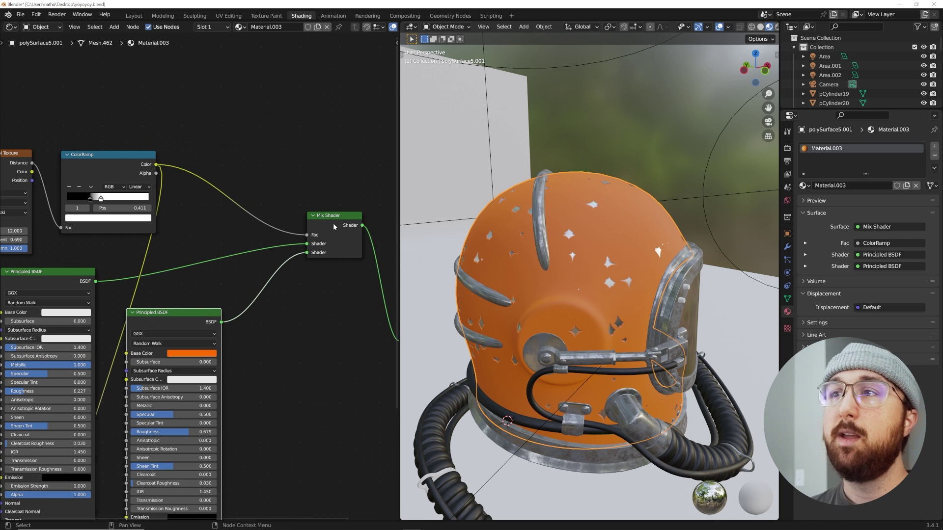
middle_drag(236, 234, 271, 251)
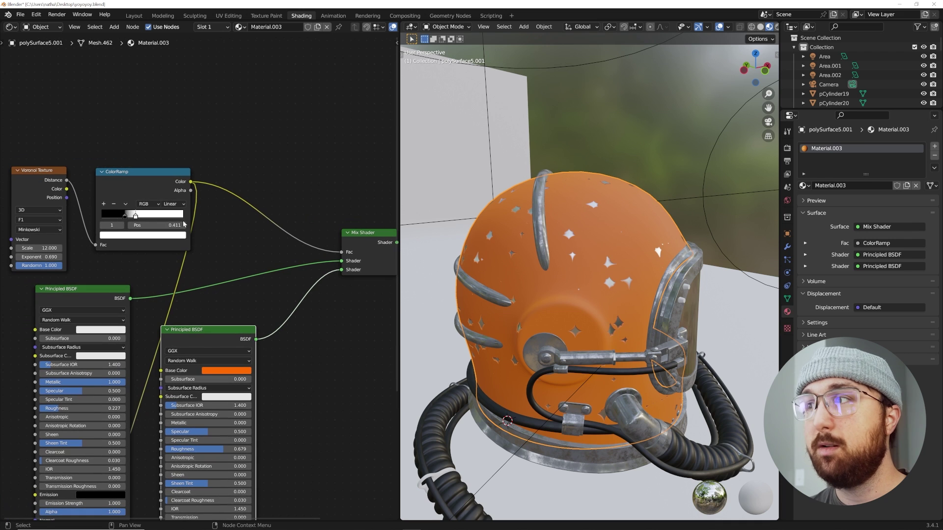
scroll(575, 257, up, 4)
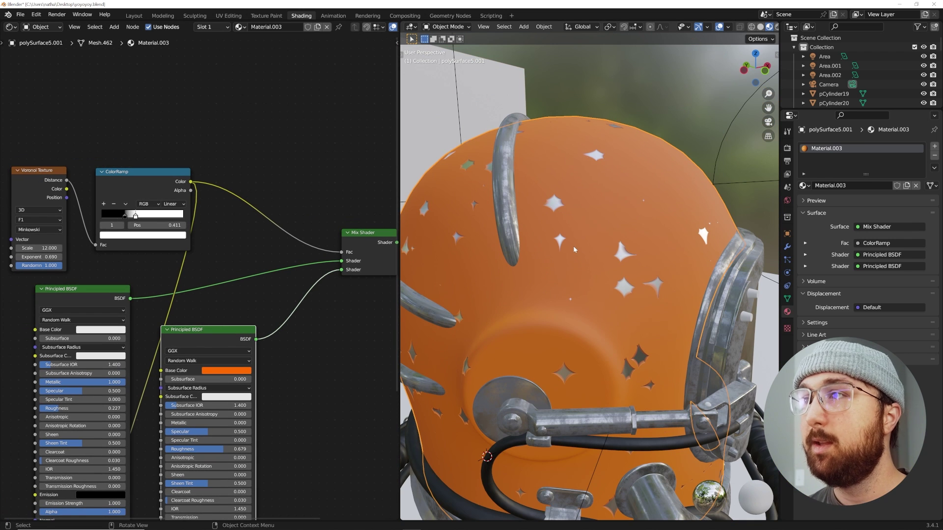
middle_drag(118, 231, 169, 226)
scroll(169, 226, up, 3)
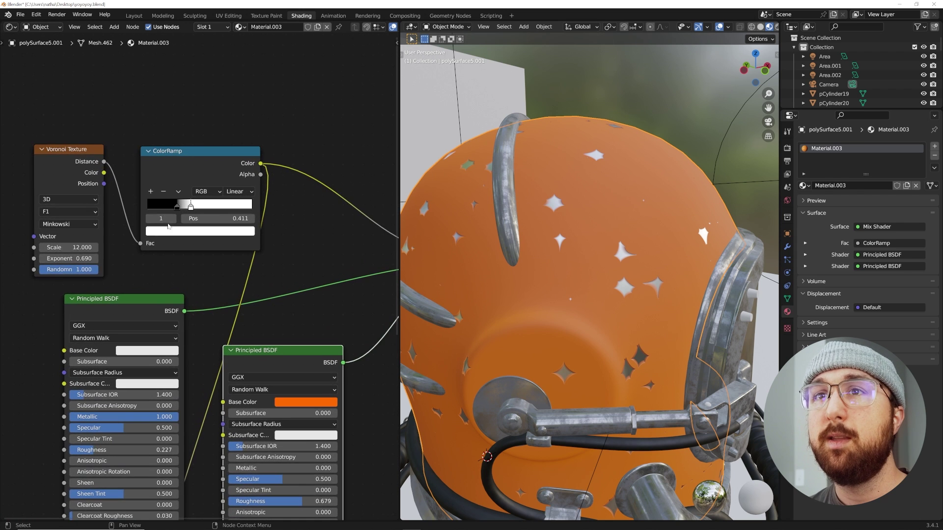
drag(54, 163, 49, 137)
click(50, 136)
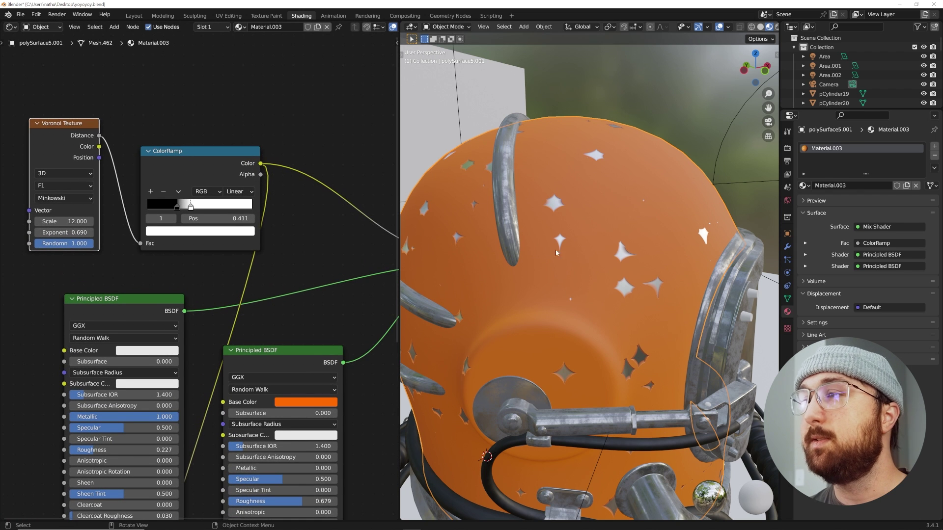
Step: Move the ColorRamp's black stop to position 0.313 and check the chip edges up close on the helmet
middle_drag(362, 204, 259, 213)
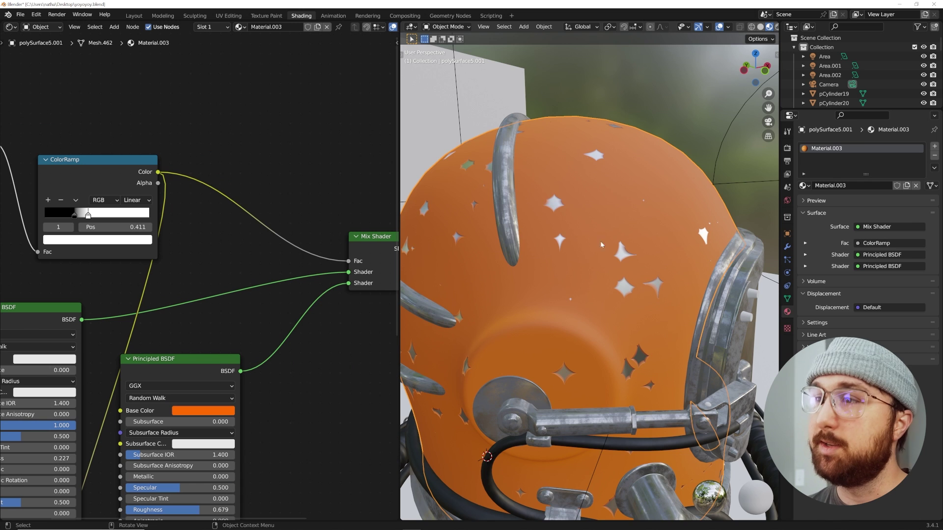
scroll(601, 244, up, 4)
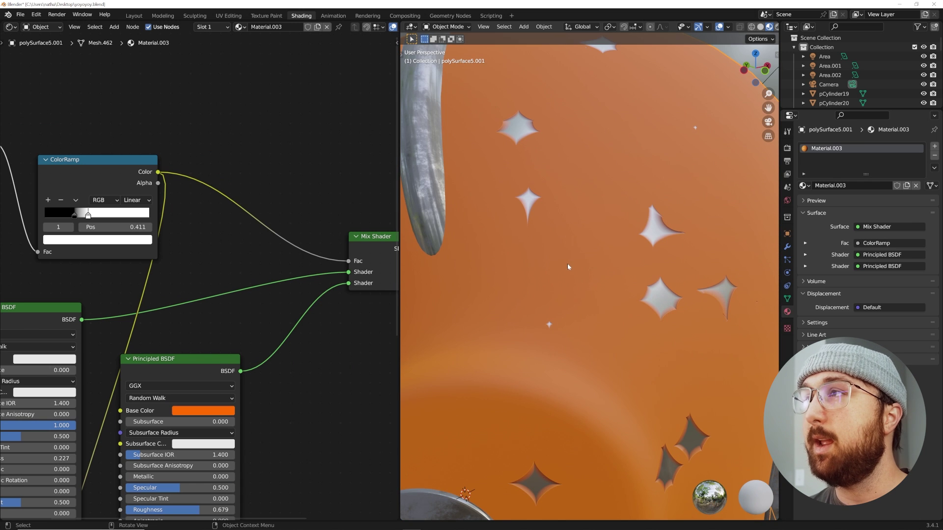
scroll(565, 261, down, 5)
scroll(565, 260, up, 4)
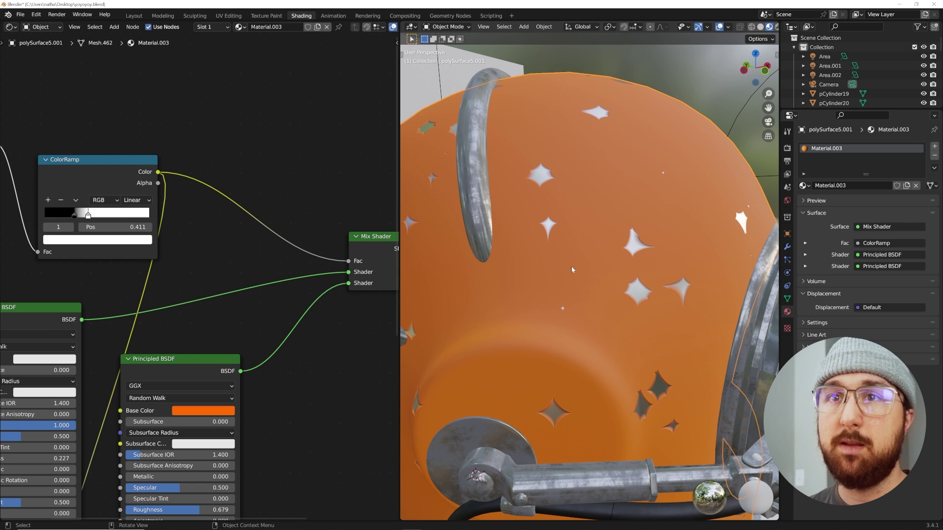
middle_drag(15, 194, 70, 196)
scroll(88, 204, up, 5)
middle_drag(567, 226, 529, 240)
middle_drag(83, 201, 130, 236)
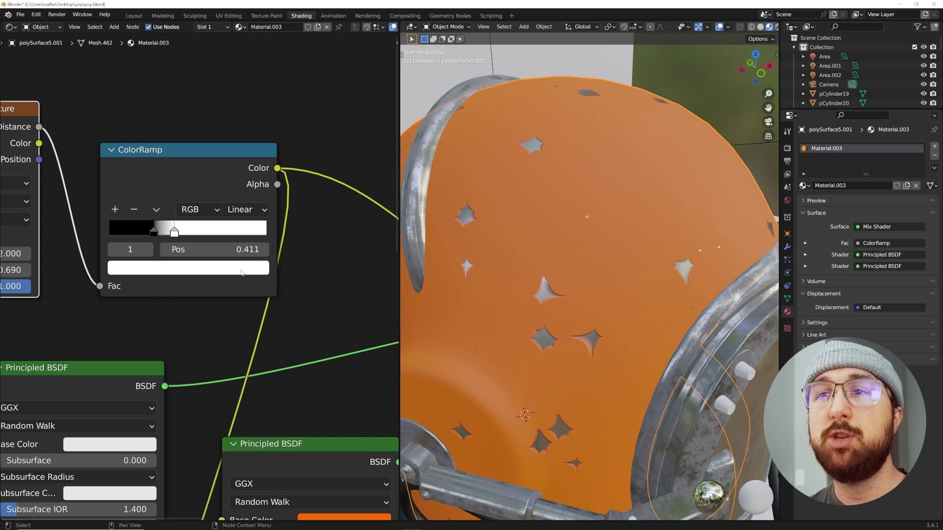
mouse_move(153, 231)
mouse_down()
mouse_move(140, 231)
mouse_move(307, 235)
mouse_move(144, 233)
mouse_move(161, 235)
mouse_up()
scroll(532, 307, up, 5)
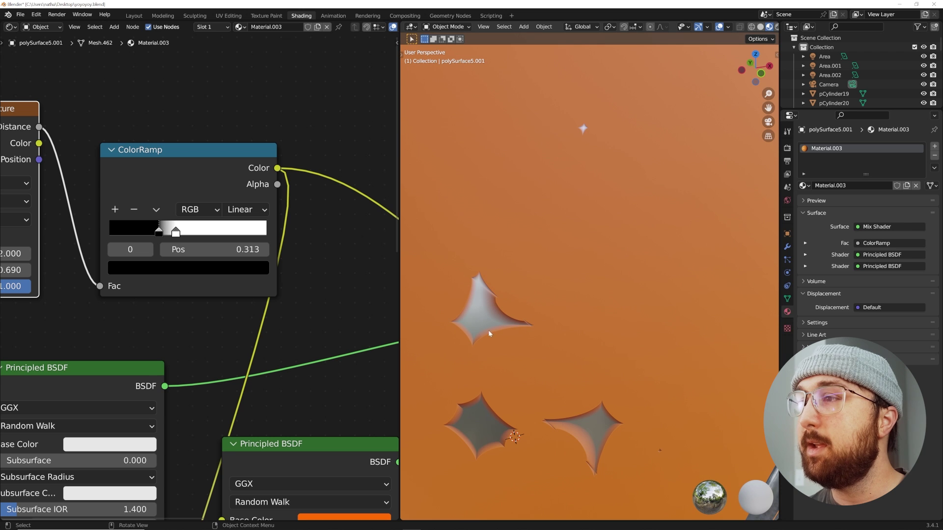
Step: Set the Bump node's distance to 0.1 and lower its strength to about 0.693
scroll(254, 250, down, 5)
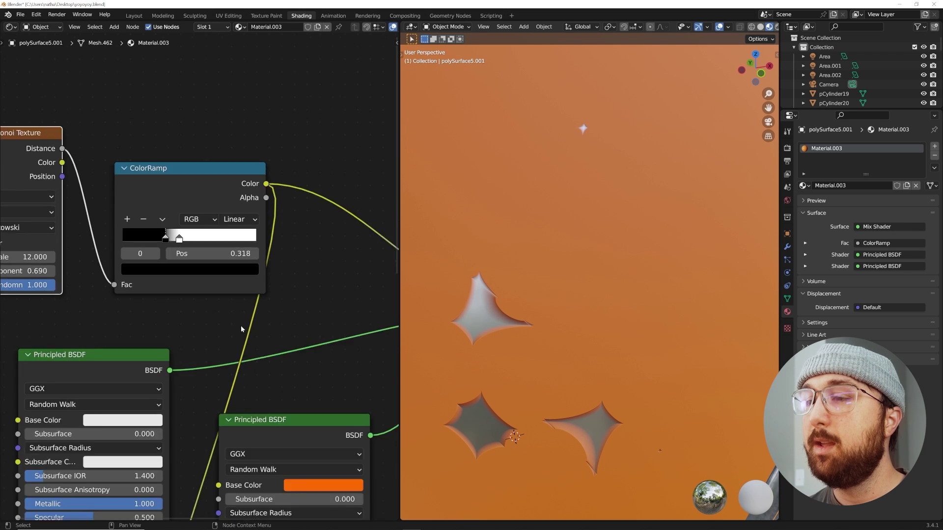
scroll(253, 291, up, 3)
scroll(253, 291, up, 3)
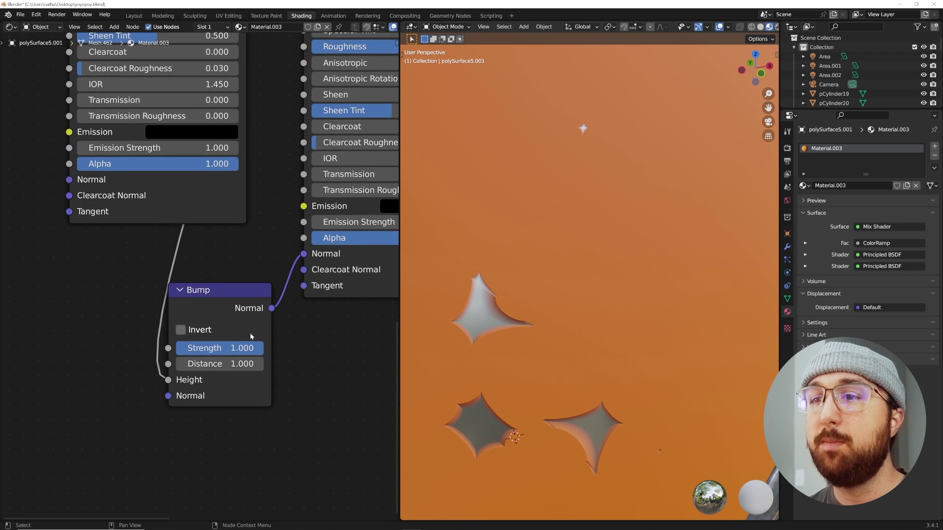
drag(240, 348, 264, 348)
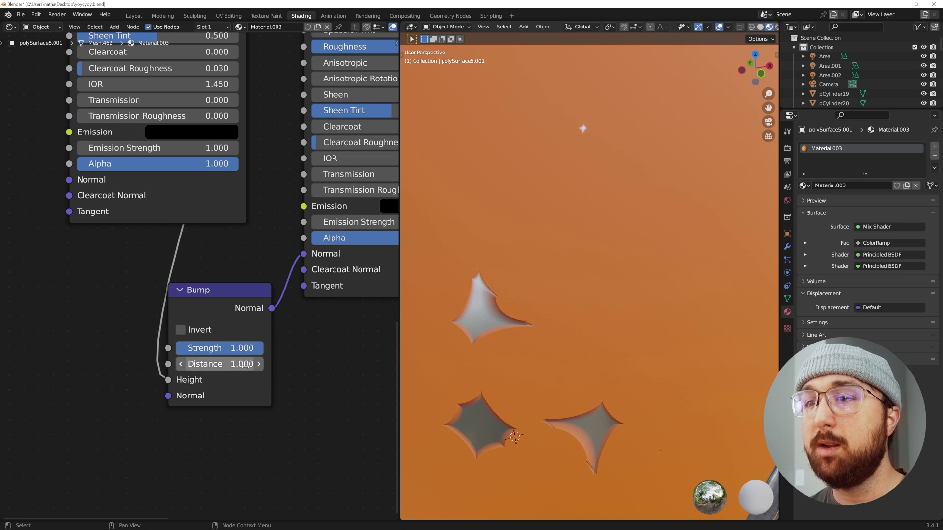
click(244, 364)
text(.1)
key(Return)
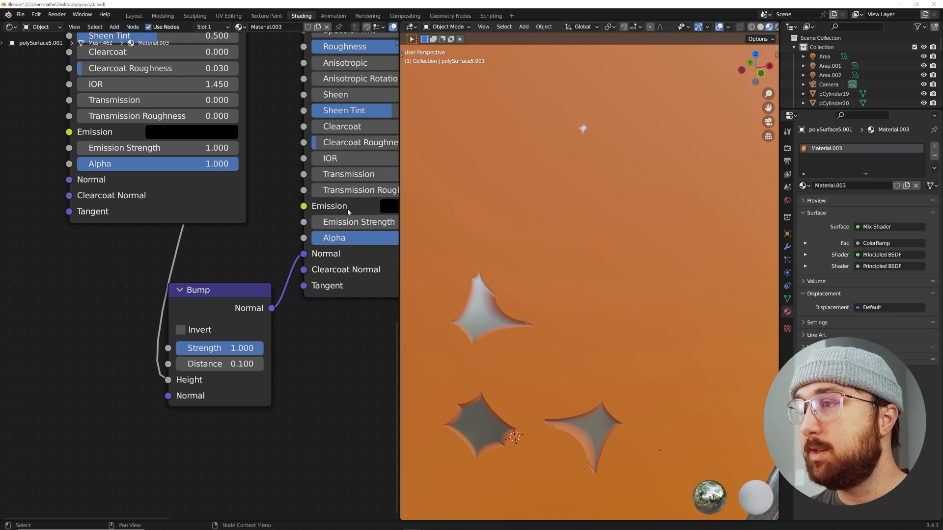
mouse_move(246, 349)
mouse_down()
mouse_move(186, 348)
mouse_move(258, 349)
mouse_move(237, 349)
mouse_up()
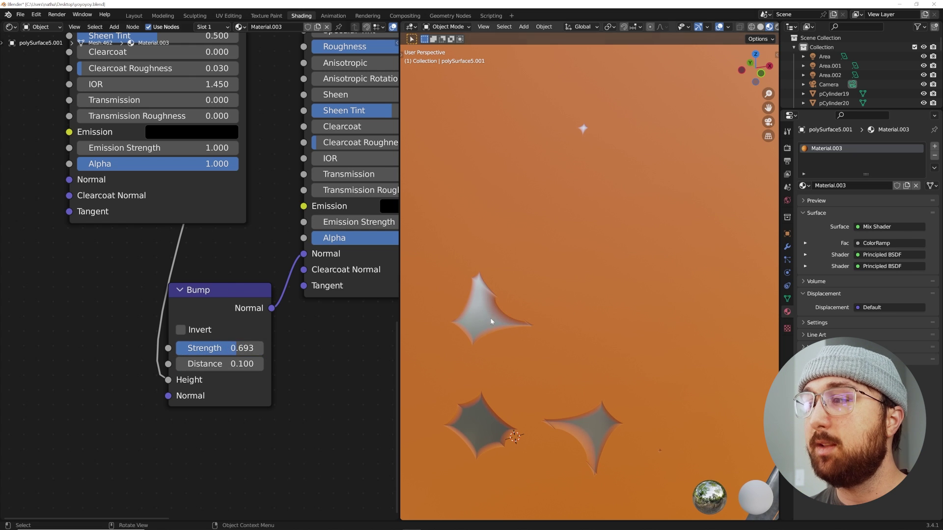
Step: Examine how the softened bump looks on the paint chips across the front, back and sides of the helmet
scroll(522, 326, down, 11)
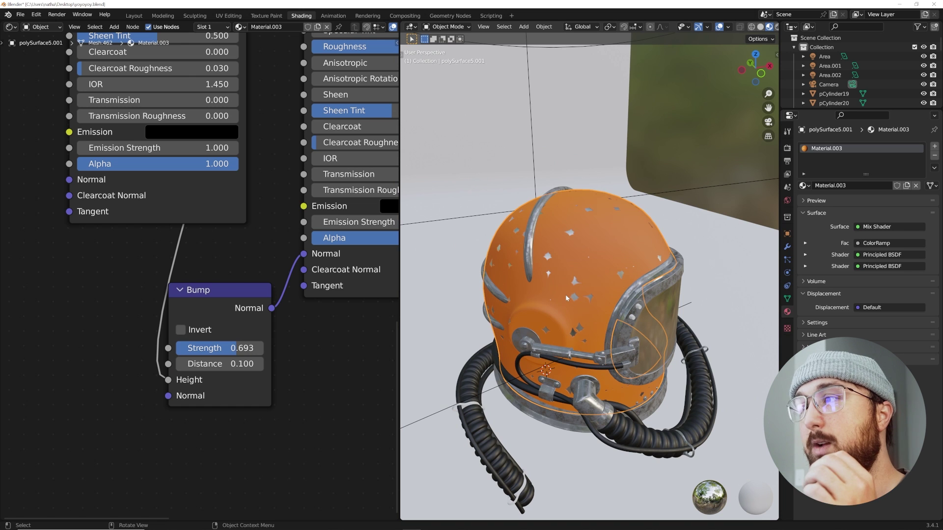
middle_drag(639, 78, 636, 261)
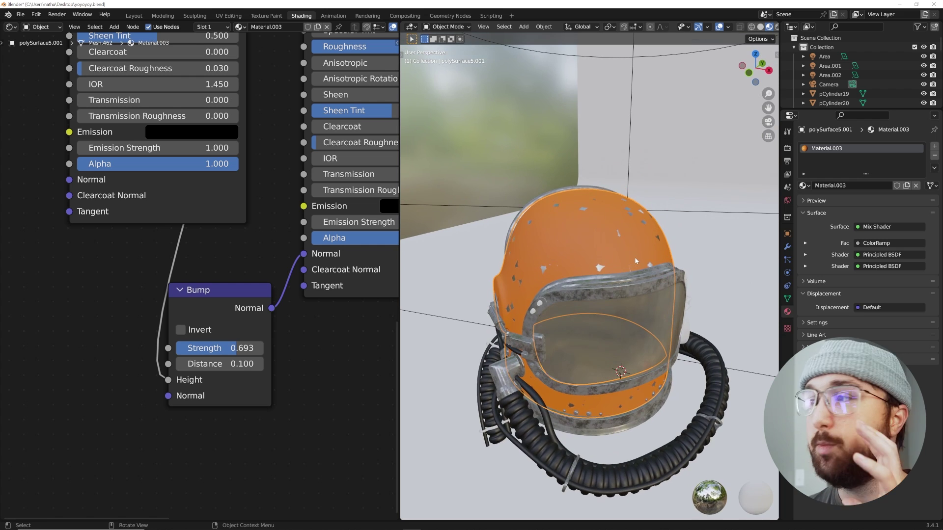
middle_drag(570, 240, 724, 255)
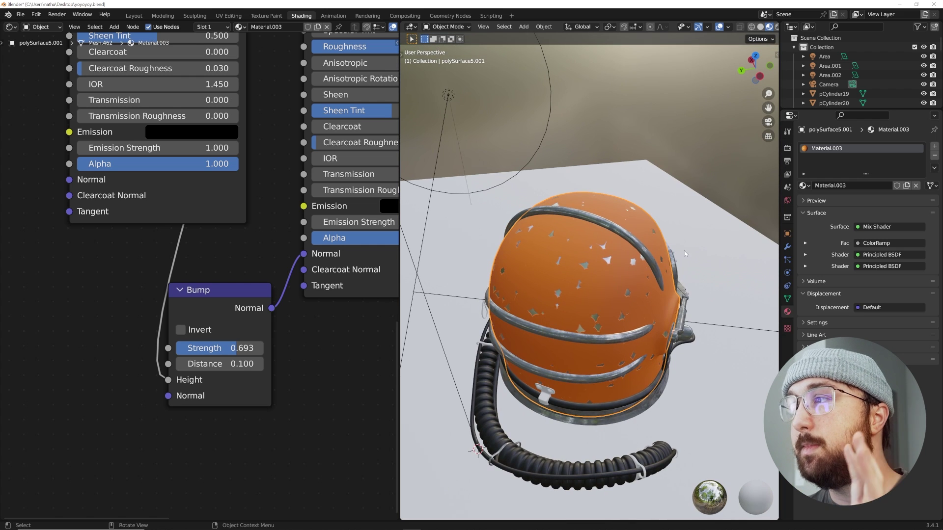
middle_drag(608, 258, 584, 278)
scroll(551, 266, up, 8)
scroll(551, 266, down, 4)
scroll(572, 282, up, 5)
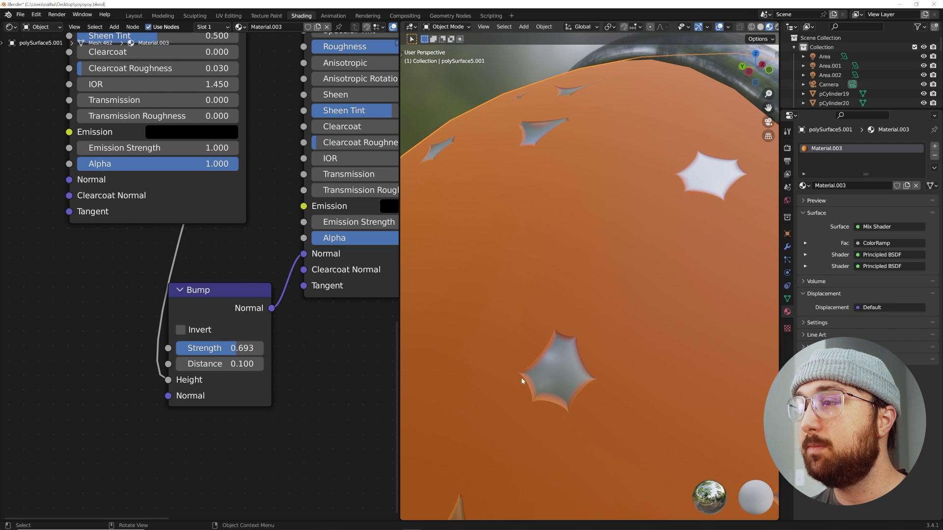
scroll(561, 323, down, 6)
scroll(234, 284, down, 3)
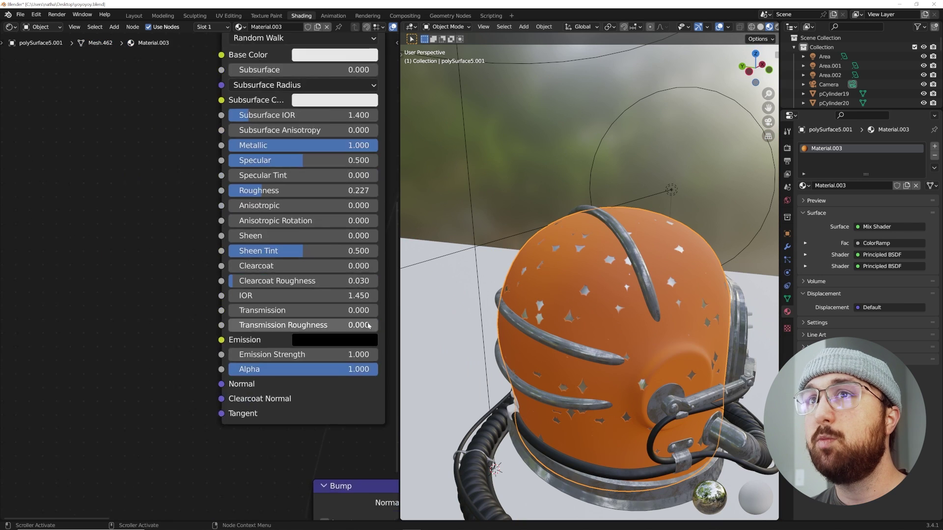
Step: Bring the Voronoi Texture node into view and inspect the edges of a single paint chip up close on the shell
scroll(234, 284, down, 3)
middle_drag(235, 79, 305, 298)
scroll(608, 352, up, 5)
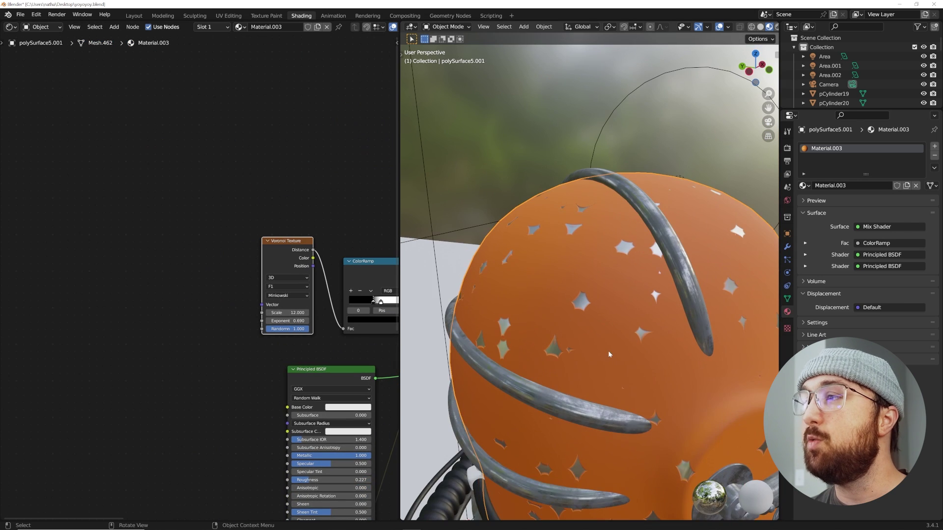
scroll(608, 354, up, 2)
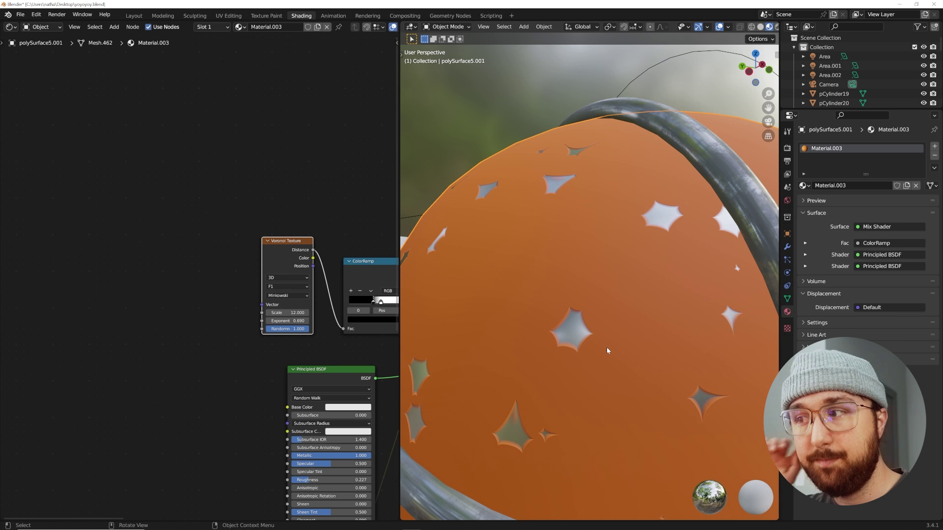
scroll(590, 301, up, 2)
scroll(590, 300, up, 1)
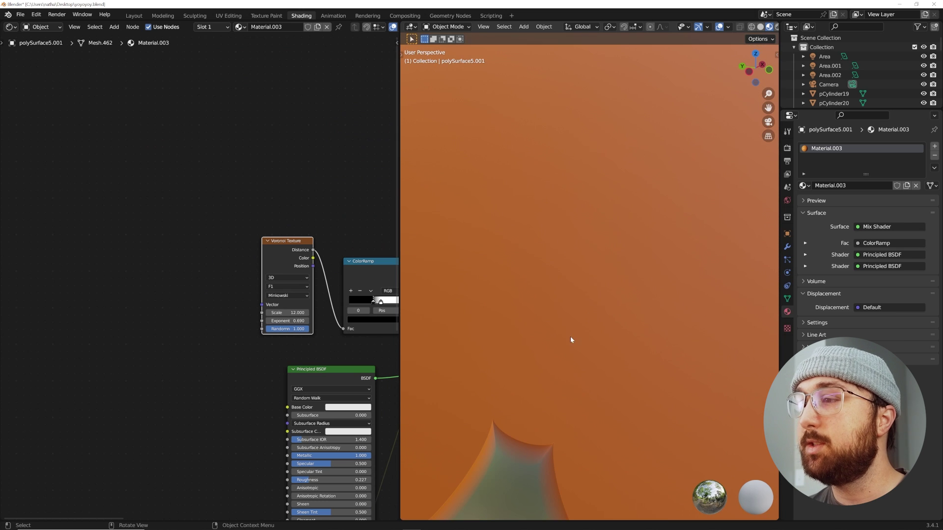
shift+middle_drag(570, 337, 586, 273)
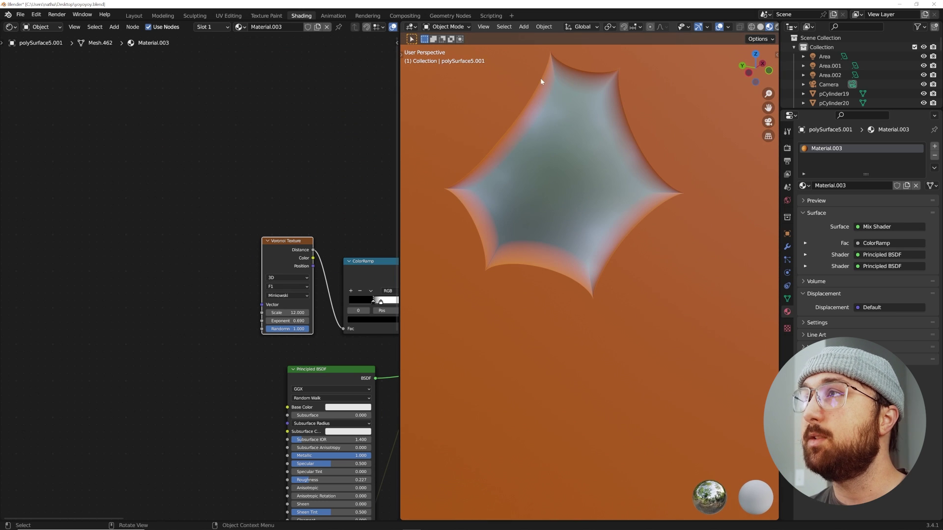
scroll(483, 172, down, 6)
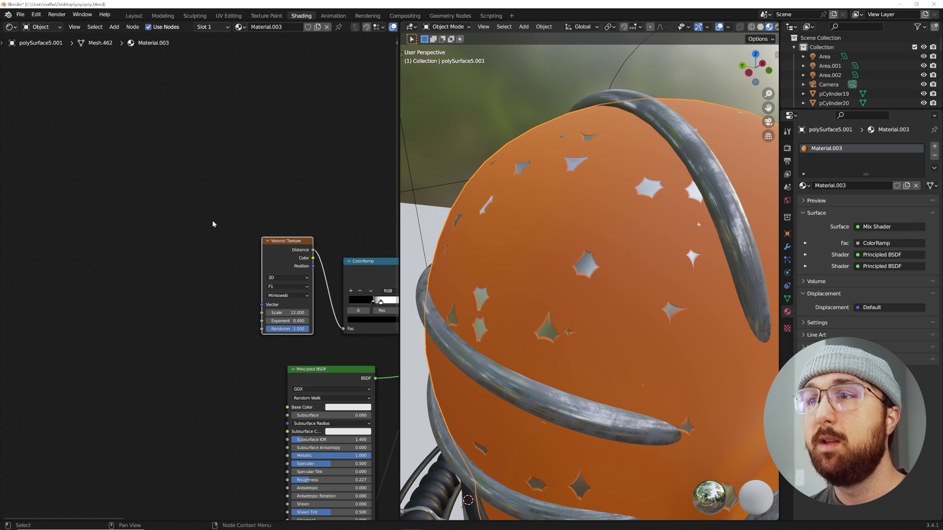
Step: Select the Voronoi Texture node and search the add-on preferences for "node" to check whether Node Wrangler is enabled
click(279, 248)
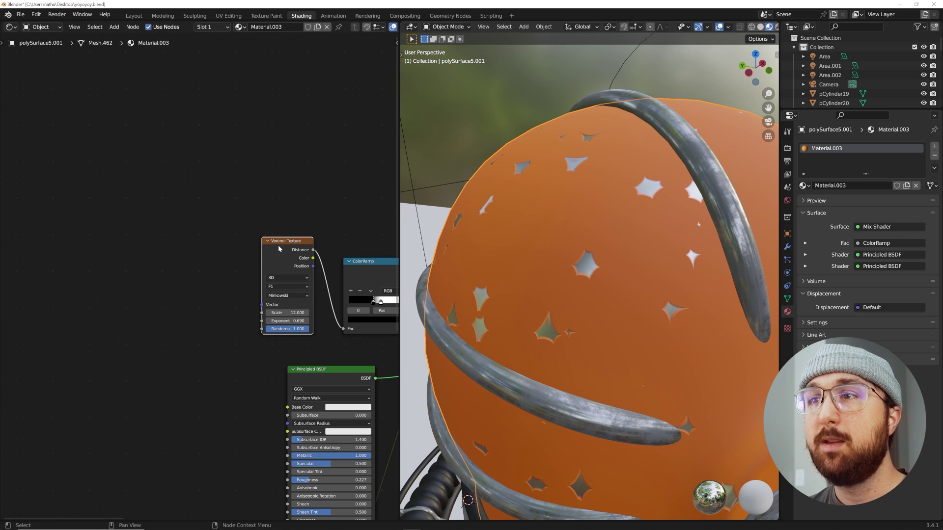
click(35, 14)
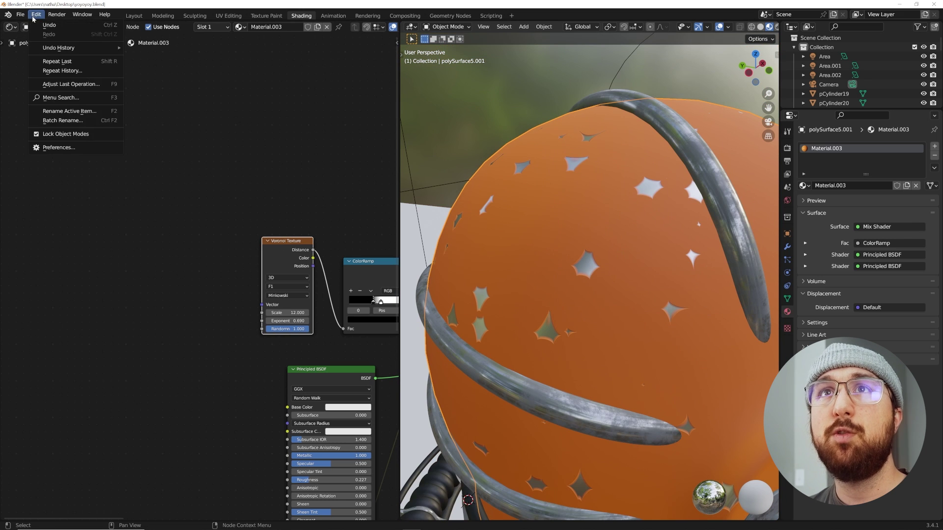
click(65, 148)
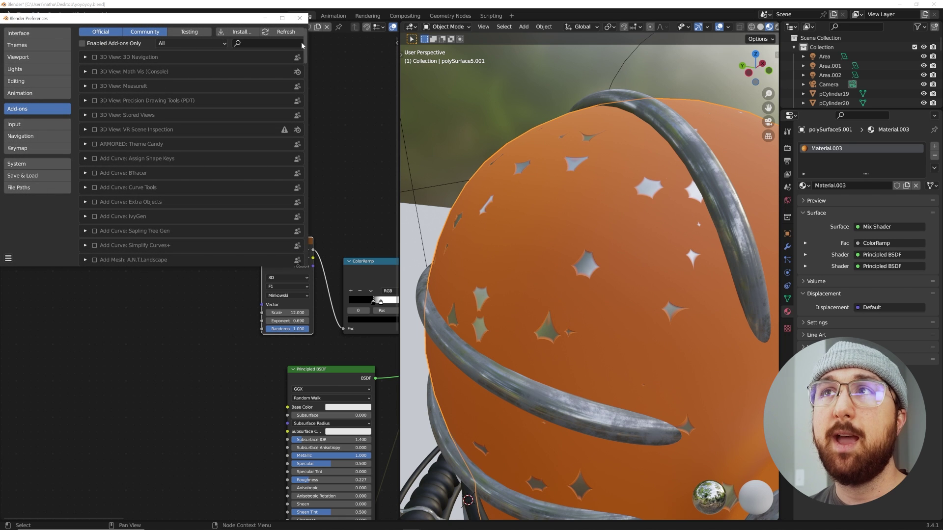
click(251, 45)
text(node)
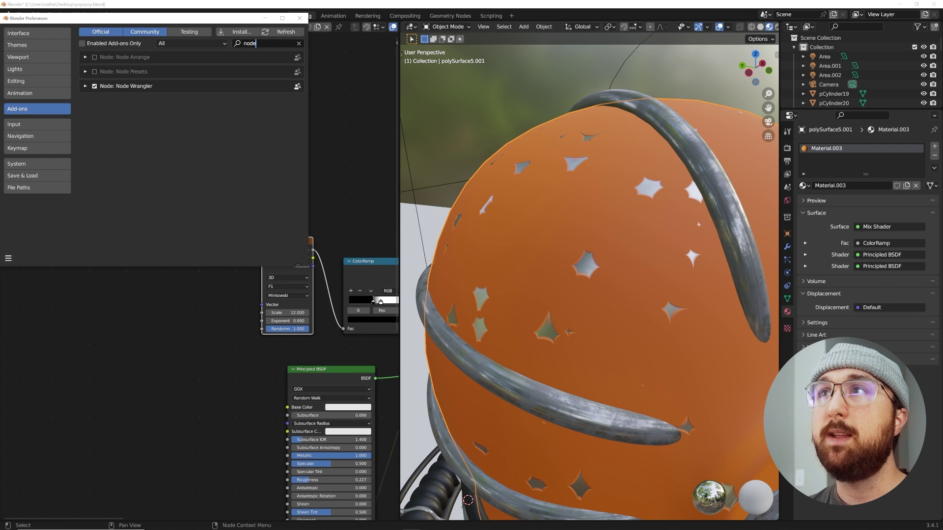
click(299, 18)
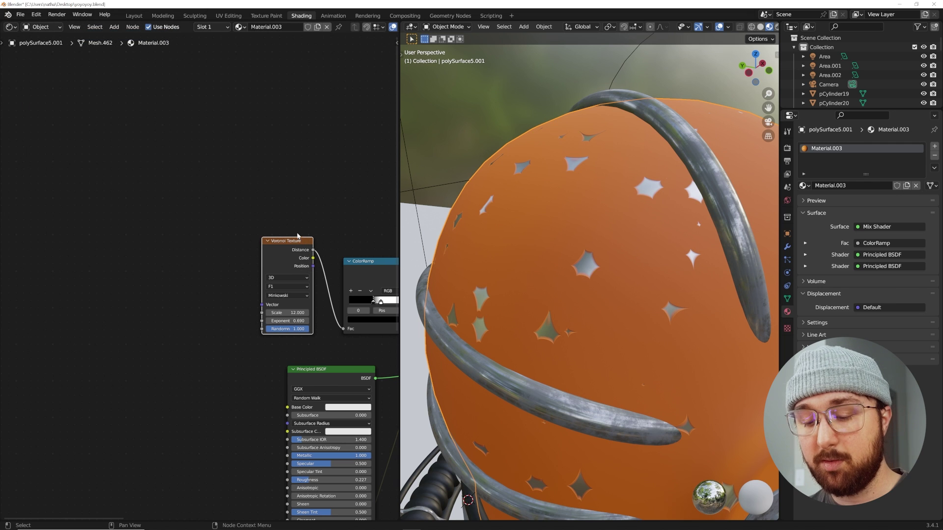
Step: Add linked Texture Coordinate and Mapping nodes to the Voronoi Texture with Node Wrangler and space the two nodes apart
key(ctrl+t)
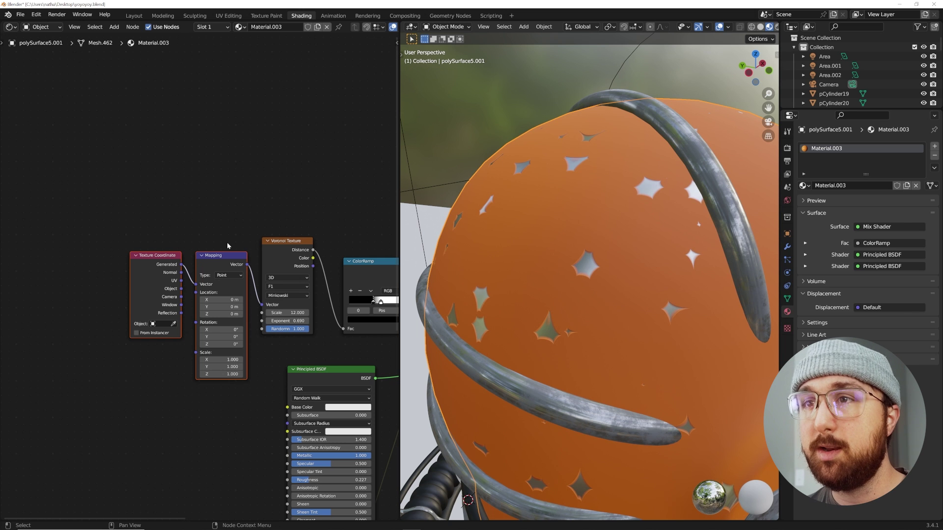
scroll(535, 299, down, 5)
scroll(537, 297, up, 5)
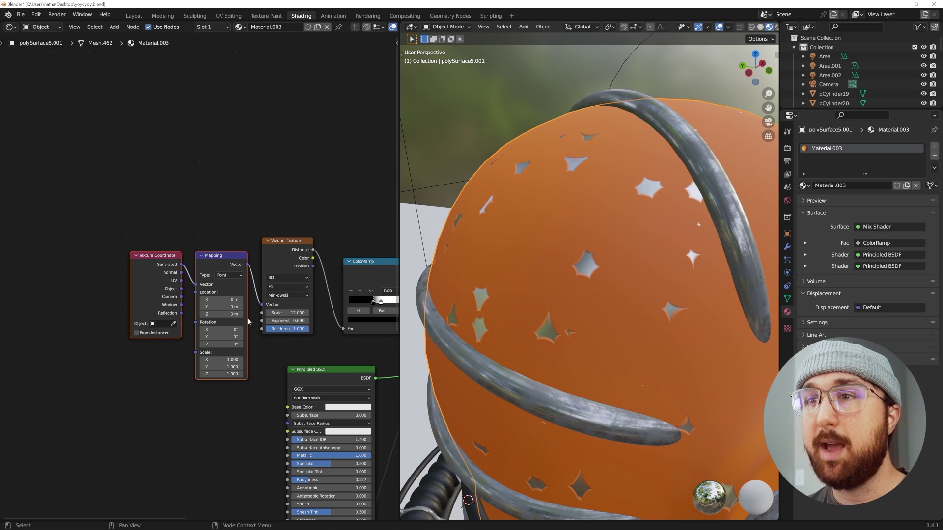
scroll(199, 276, up, 6)
drag(126, 243, 51, 253)
click(148, 228)
middle_drag(148, 232, 202, 226)
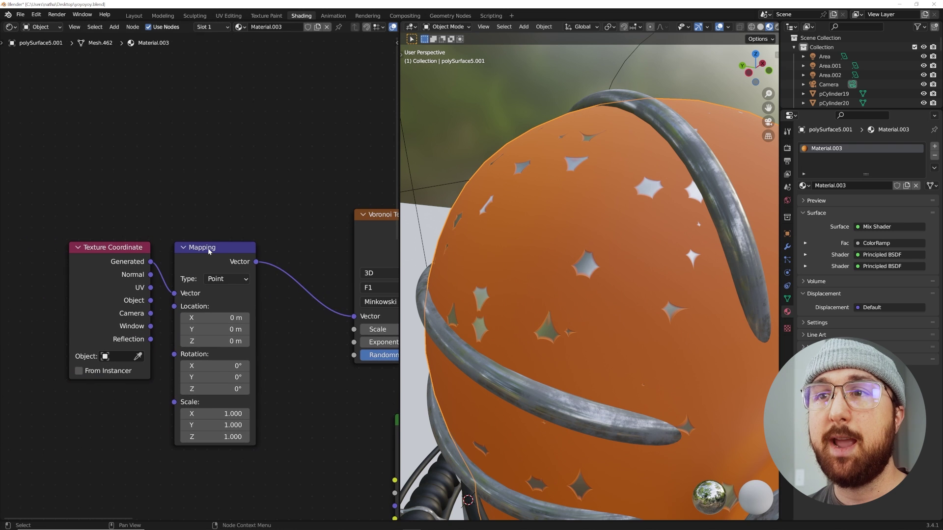
drag(211, 248, 250, 245)
drag(104, 250, 50, 249)
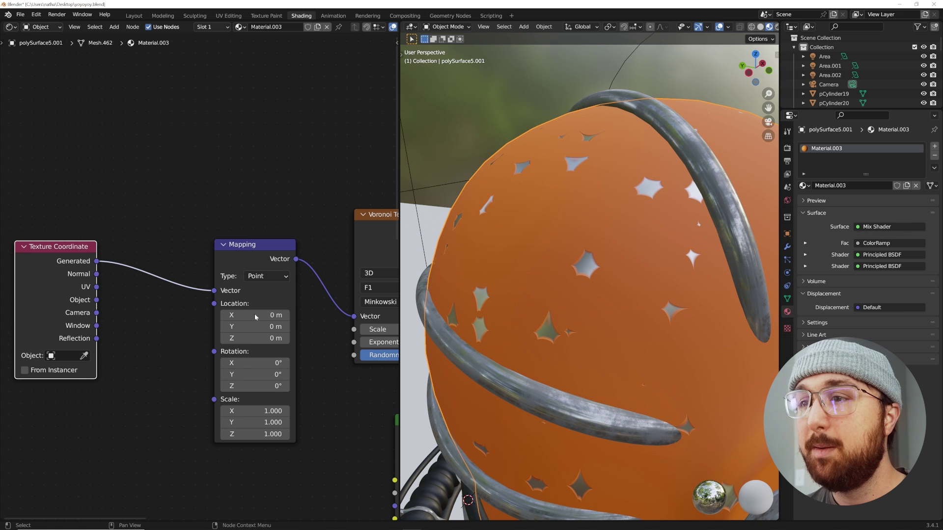
Step: Move the Mapping node higher and set its Y location to 12.7 m, X rotation to 64.8° and Y rotation to -37.5°
drag(264, 254, 226, 213)
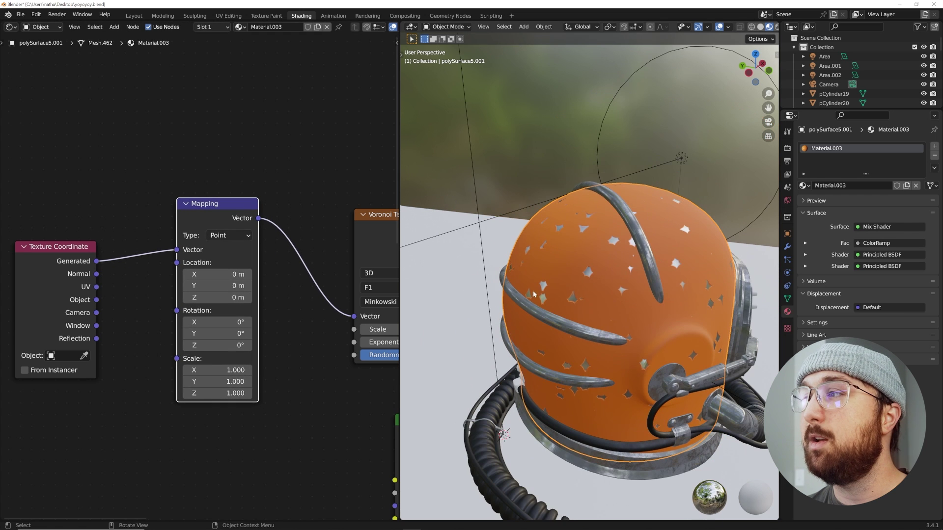
drag(220, 286, 270, 286)
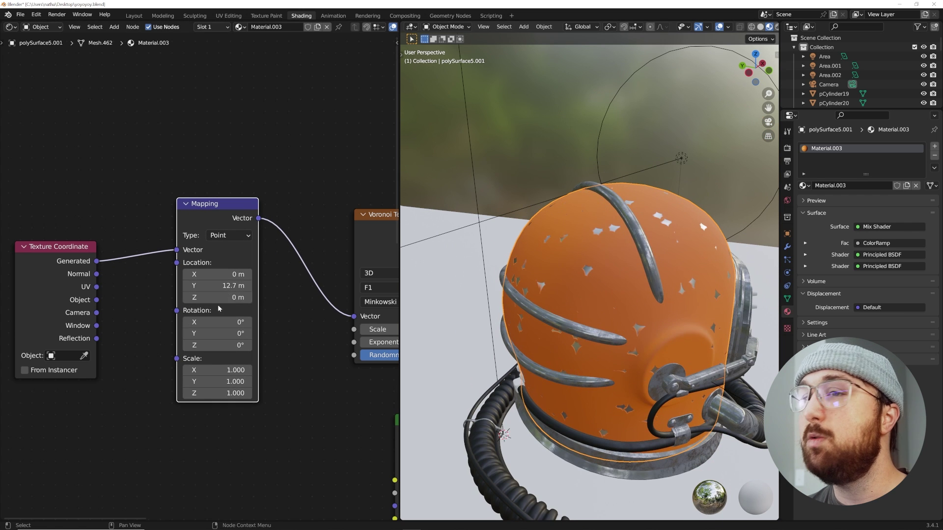
drag(217, 323, 197, 333)
Step: Feed the Object coordinates into the Mapping node's Vector input and set the Voronoi Texture scale to 5
drag(97, 300, 177, 250)
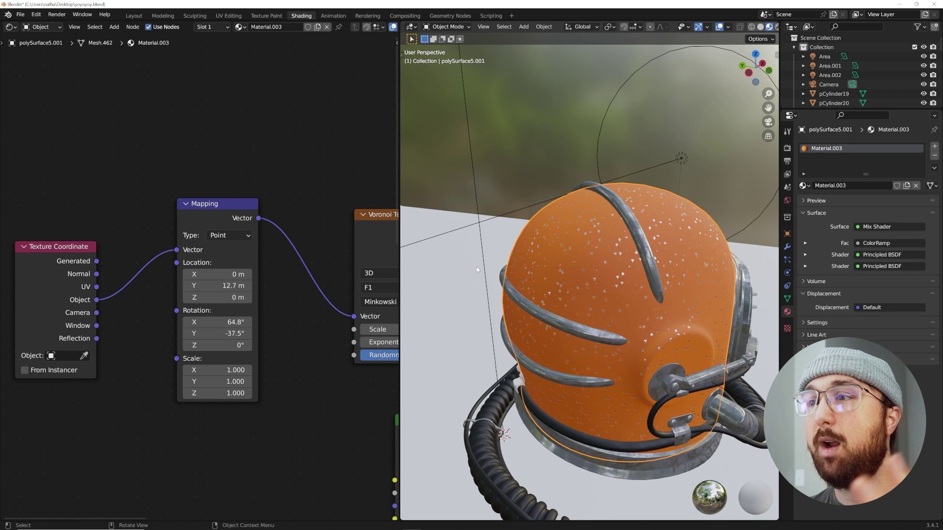
middle_drag(378, 329, 296, 328)
click(312, 328)
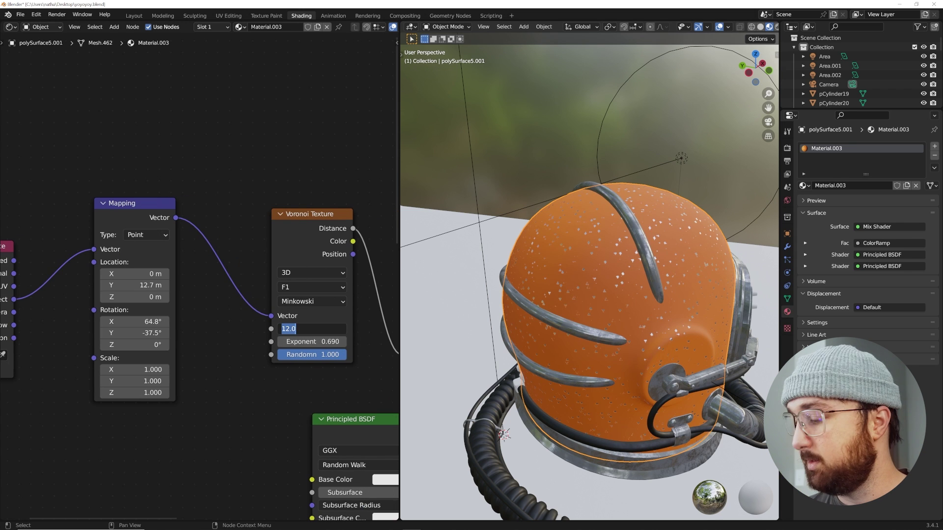
text(5)
key(Return)
scroll(492, 211, up, 3)
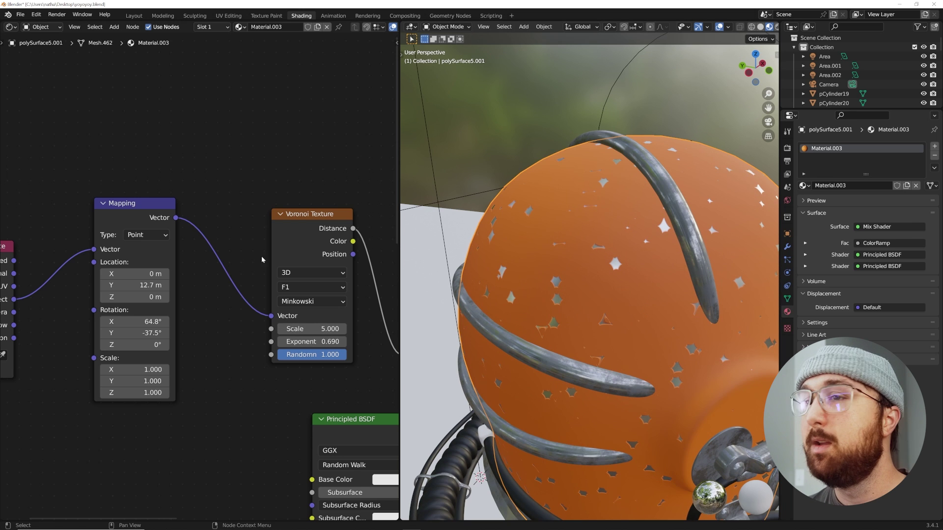
Step: Set the Mapping node's location to Y 12 m and Z 1.9 m, and move the Mapping and Texture Coordinate nodes higher
middle_drag(140, 314, 195, 306)
mouse_move(199, 277)
mouse_down()
mouse_move(216, 276)
mouse_move(194, 276)
mouse_move(213, 288)
mouse_move(200, 289)
mouse_up()
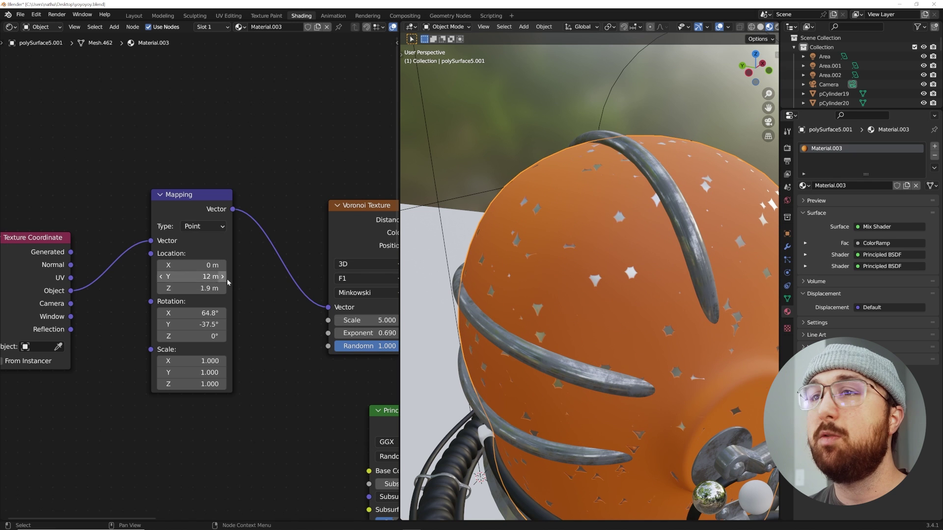
drag(186, 210, 204, 200)
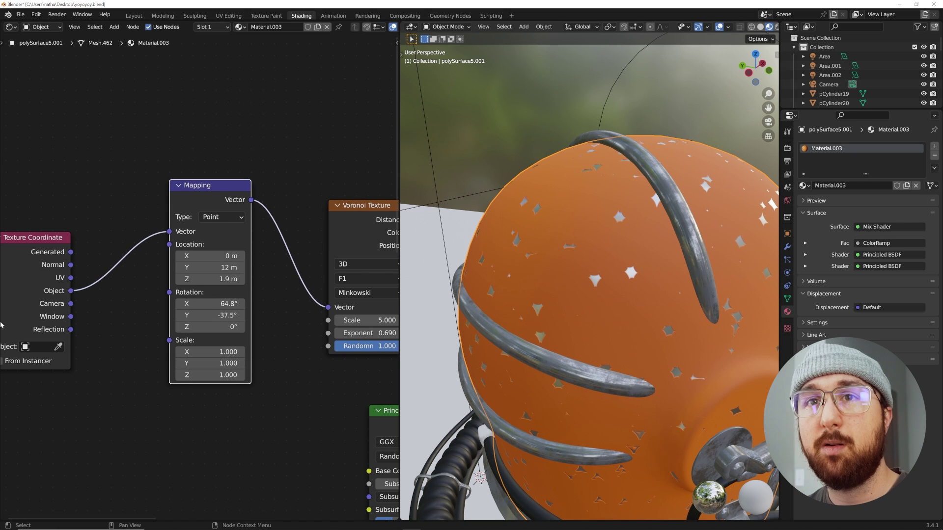
middle_drag(35, 300, 99, 290)
drag(95, 249, 84, 215)
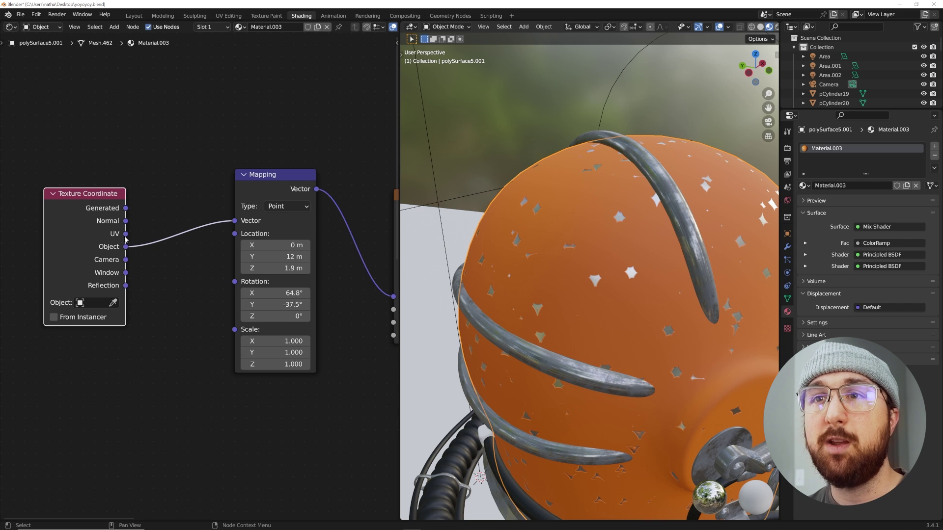
Step: Feed the UV coordinates into the Mapping node's Vector input and set the Voronoi Texture scale to 52.7
drag(126, 238, 239, 219)
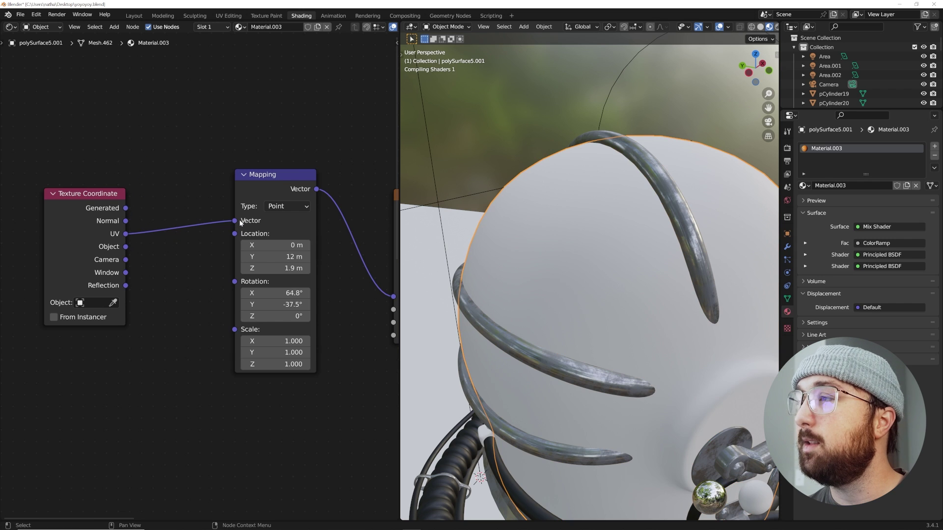
scroll(642, 324, down, 2)
middle_drag(640, 318, 688, 310)
middle_drag(317, 296, 229, 296)
click(342, 309)
text(52.7)
key(Return)
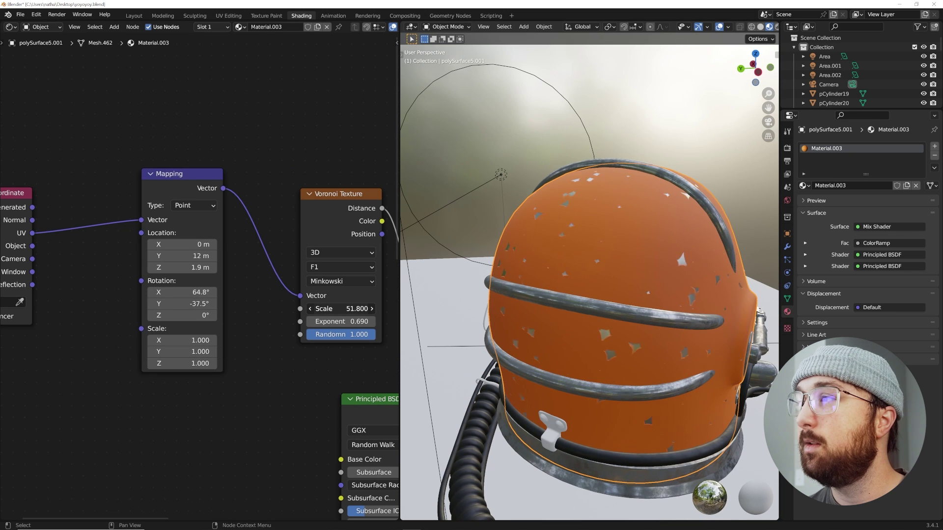
middle_drag(668, 260, 613, 274)
drag(339, 308, 372, 308)
key(ctrl+z)
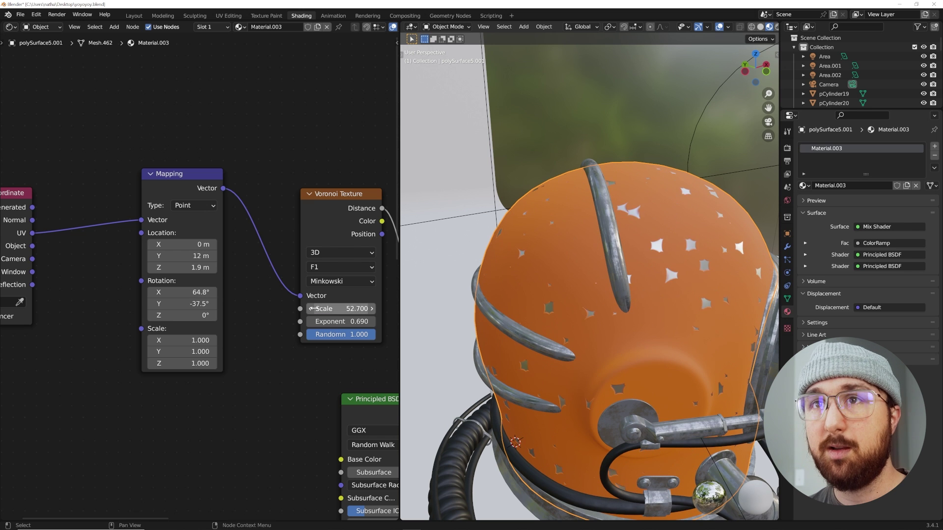
Step: Undo the Voronoi scale change and the UV connection, and set the Mapping node's Y location to 10.1 m
key(ctrl+z)
key(ctrl+z)
middle_drag(524, 299, 574, 293)
middle_drag(50, 202, 89, 224)
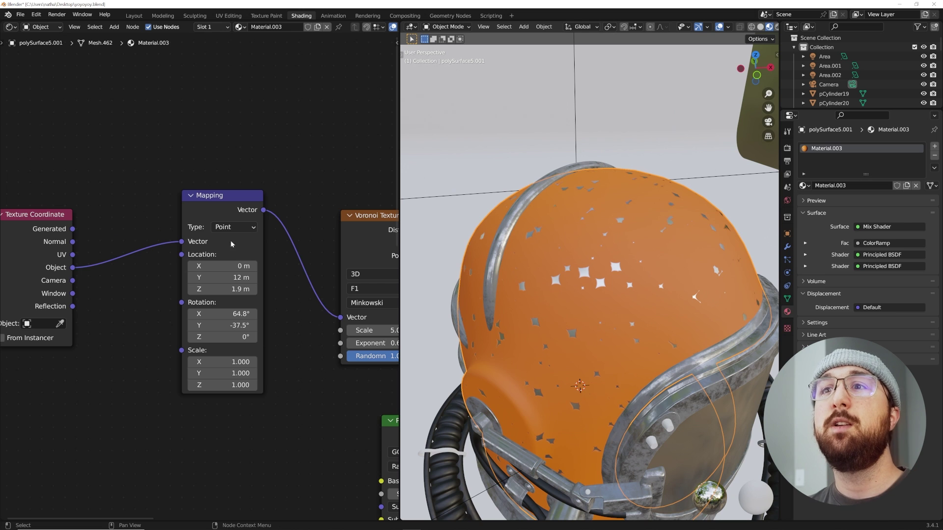
mouse_move(231, 278)
mouse_down()
mouse_move(245, 278)
mouse_move(234, 279)
mouse_up()
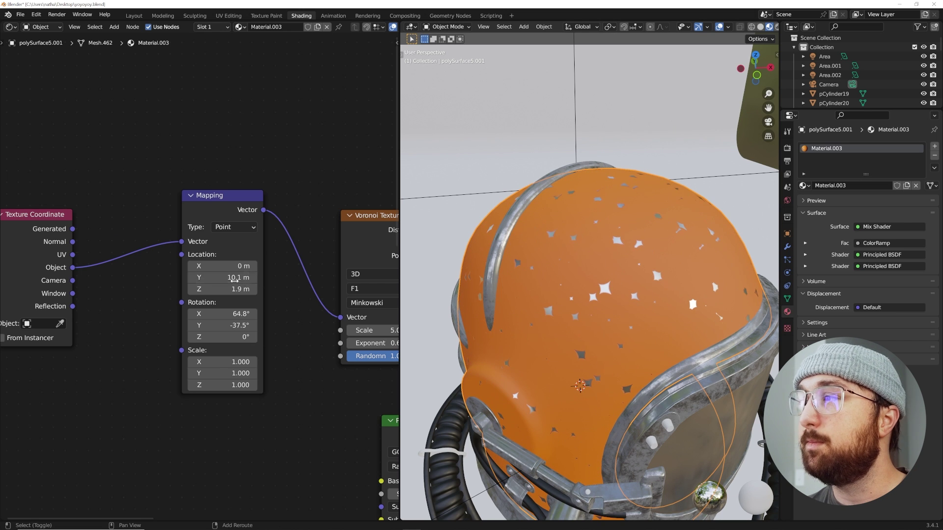
middle_drag(658, 273, 564, 296)
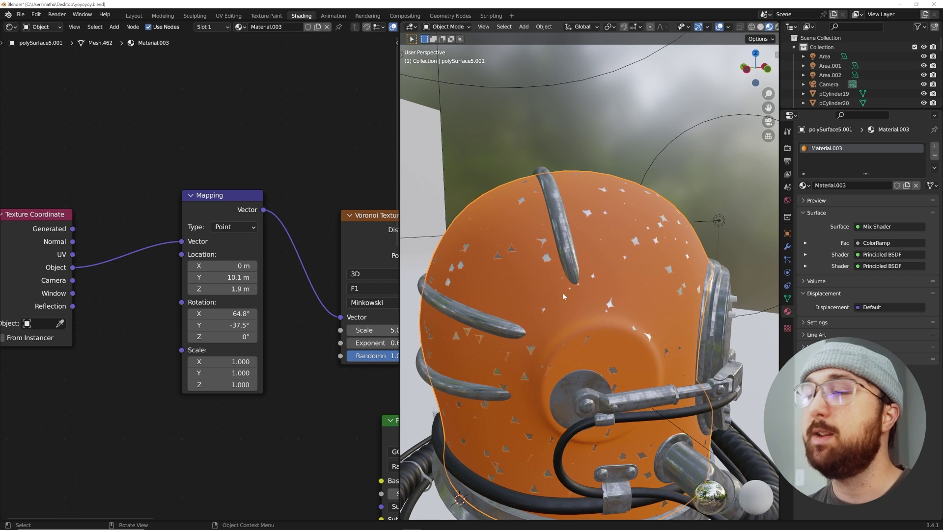
Step: Move the Mapping node closer to Texture Coordinate and insert a Noise Texture node between Mapping and the Voronoi Texture
middle_drag(396, 231, 347, 234)
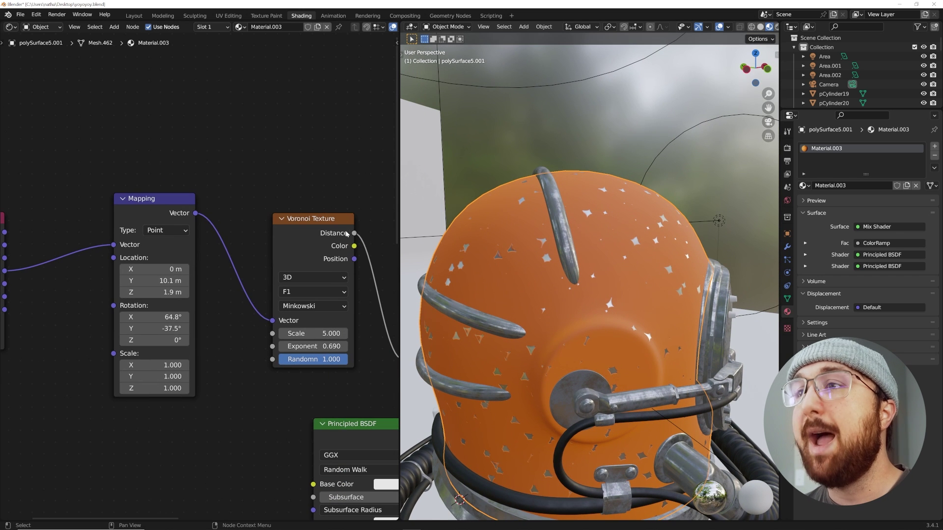
scroll(218, 272, down, 3)
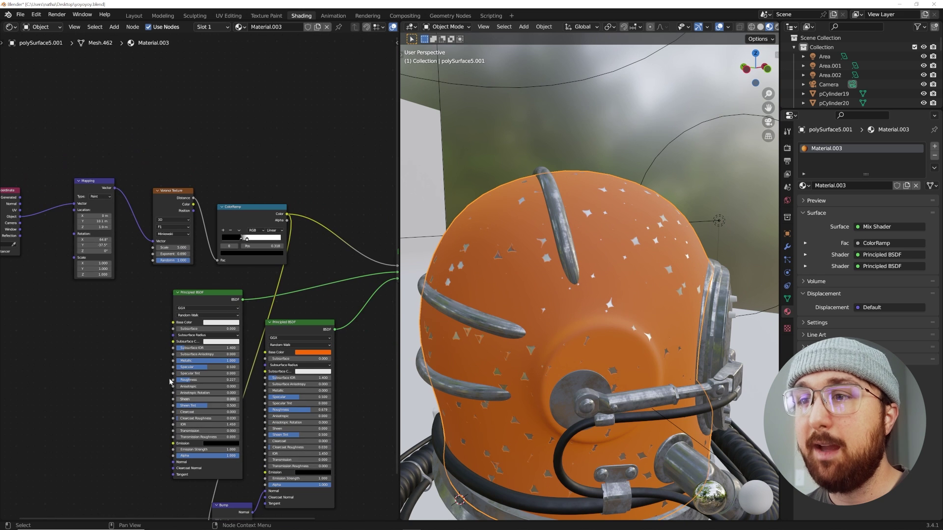
scroll(595, 301, up, 5)
middle_drag(594, 297, 552, 286)
middle_drag(144, 207, 275, 255)
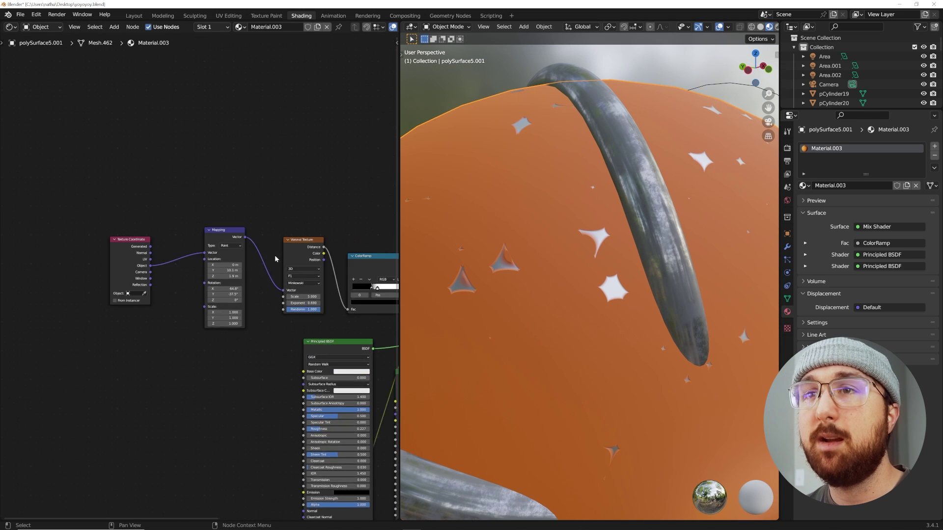
scroll(291, 266, up, 6)
scroll(291, 266, up, 3)
drag(252, 194, 194, 206)
key(shift+a)
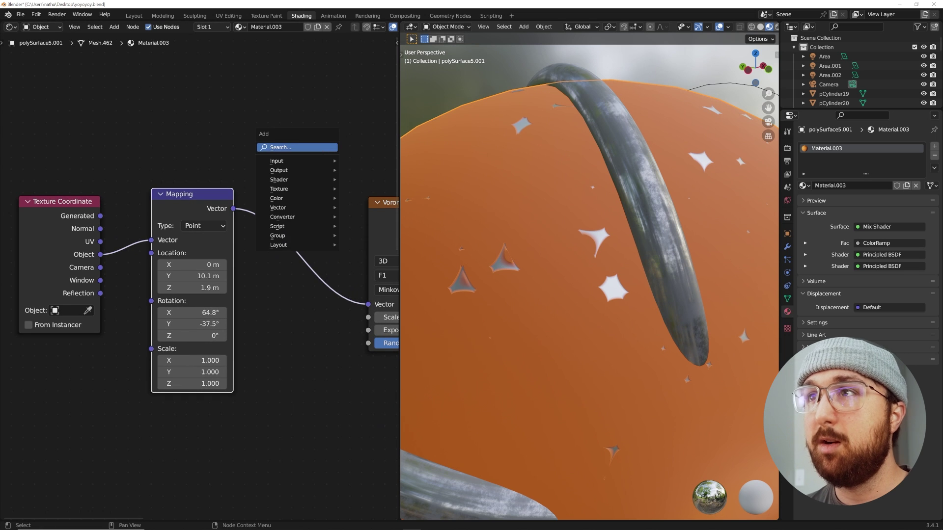
click(322, 149)
text(no)
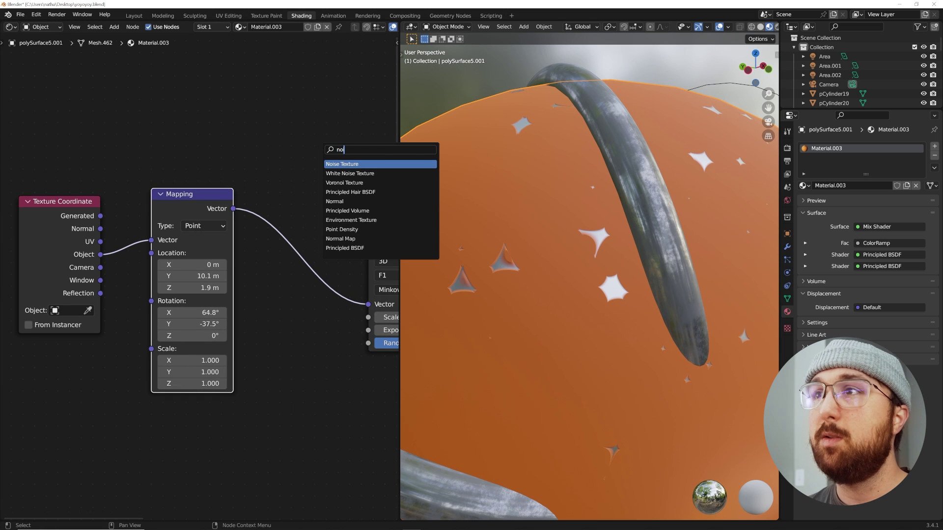
key(Return)
click(288, 222)
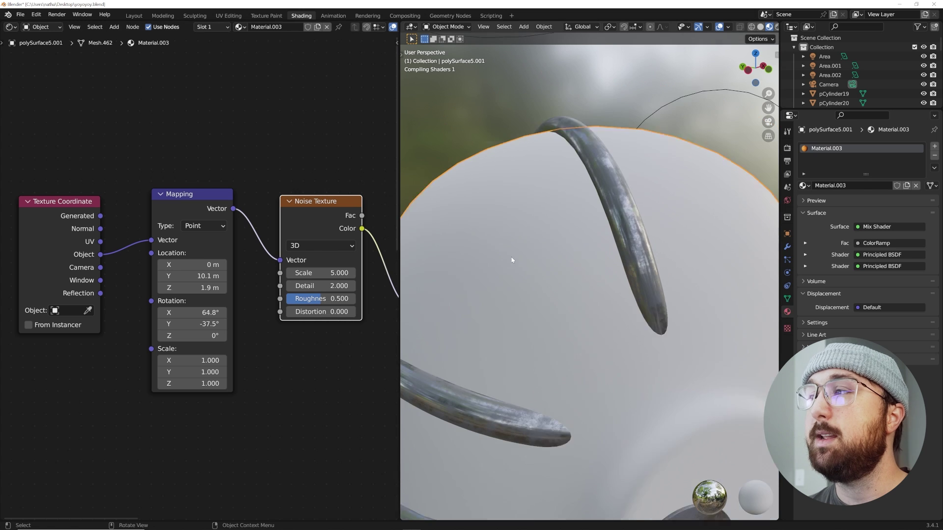
Step: Set the Noise Texture's detail to 12
scroll(512, 260, down, 2)
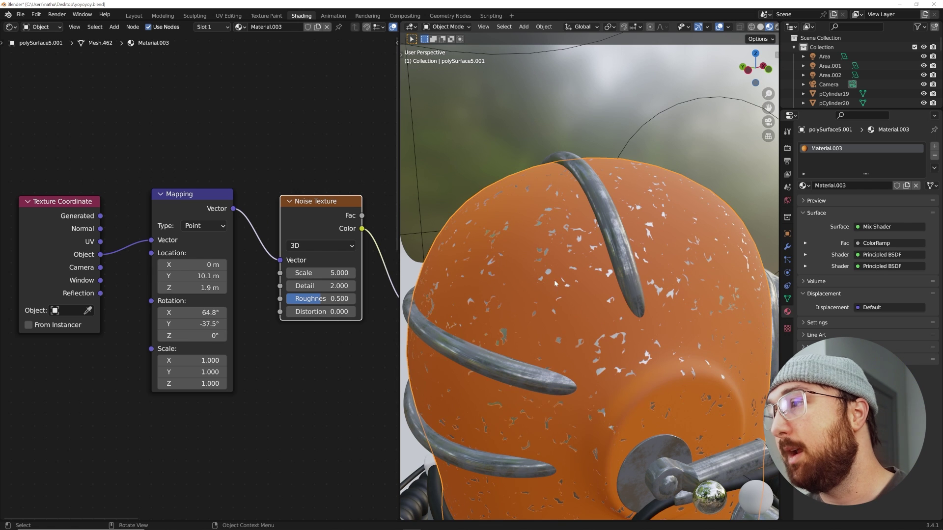
scroll(565, 299, up, 4)
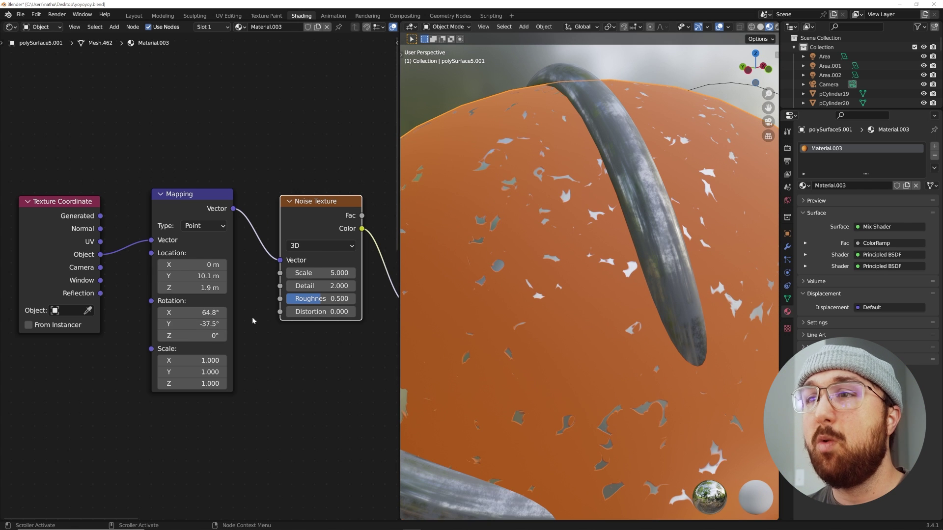
text(12)
key(Return)
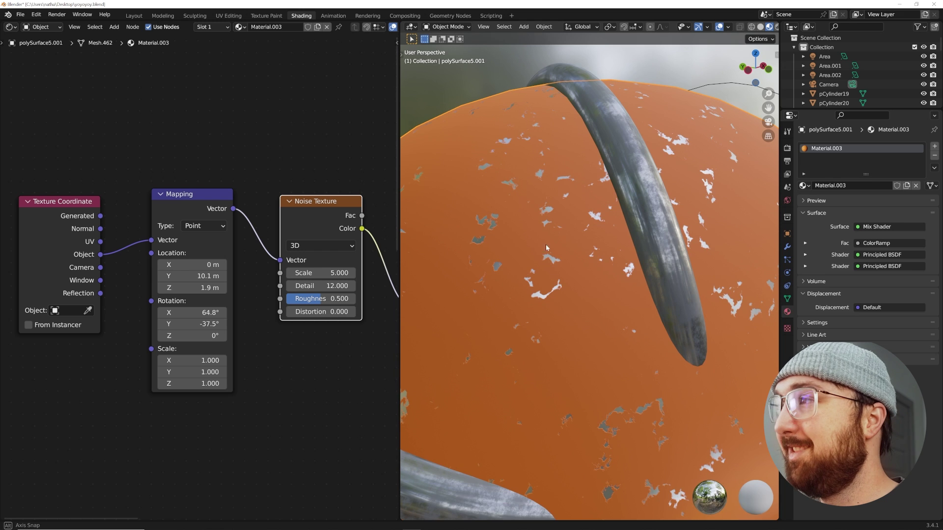
Step: Examine the shape and distribution of the paint chips up close and across the whole helmet shell
scroll(548, 244, down, 4)
middle_drag(547, 243, 573, 246)
scroll(573, 245, up, 4)
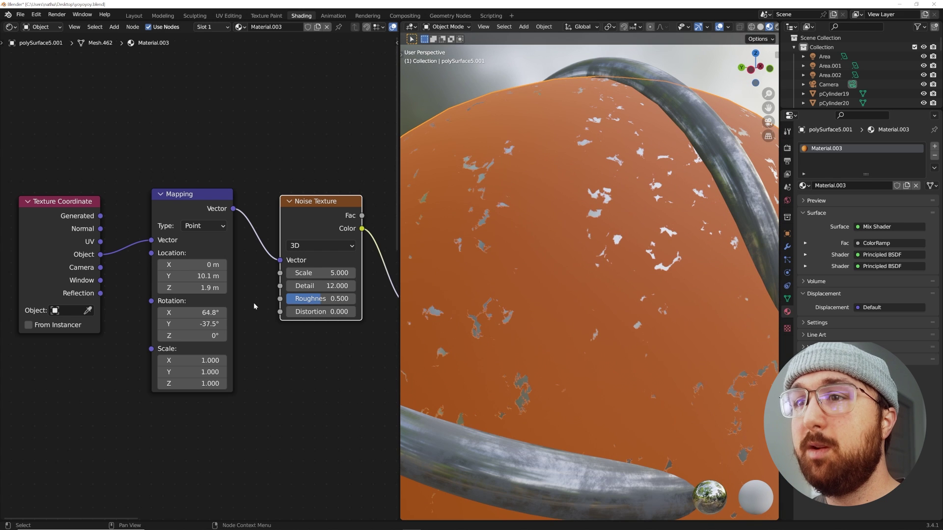
middle_drag(280, 280, 170, 273)
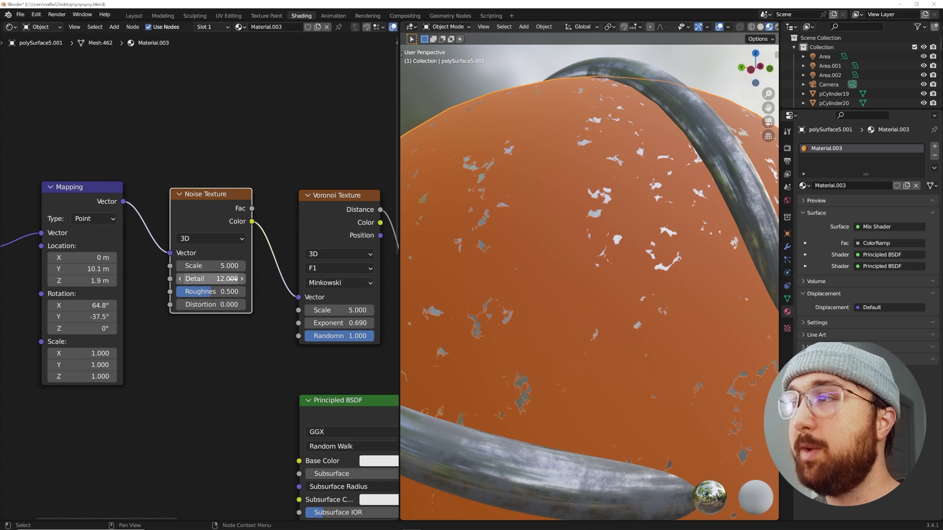
scroll(612, 265, up, 5)
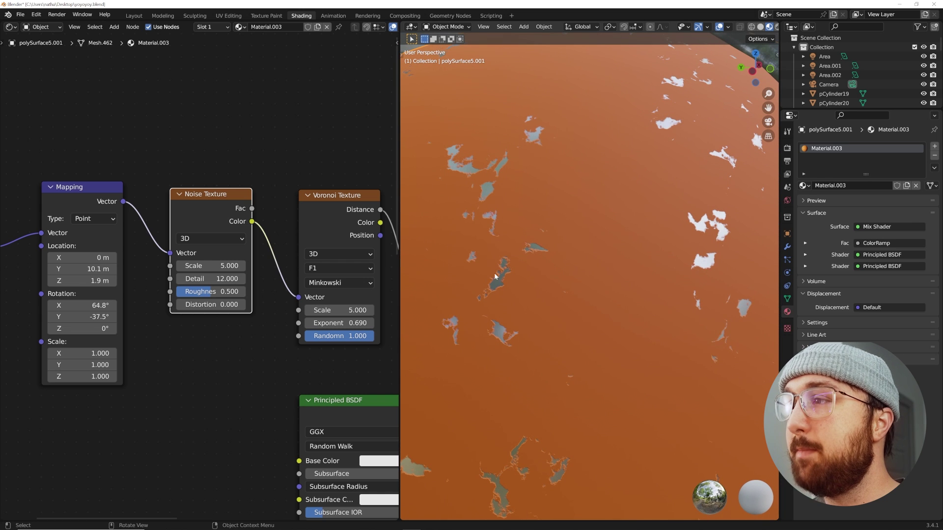
scroll(644, 285, down, 8)
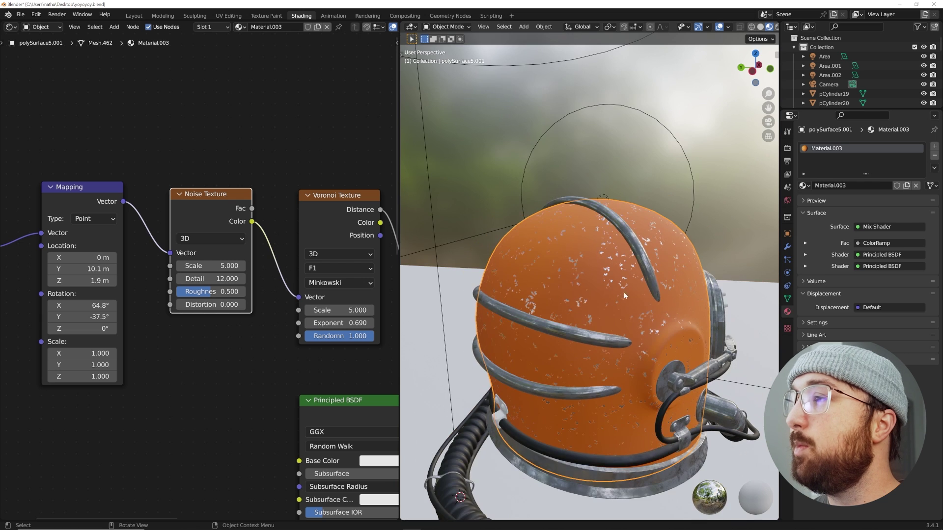
middle_drag(650, 284, 564, 293)
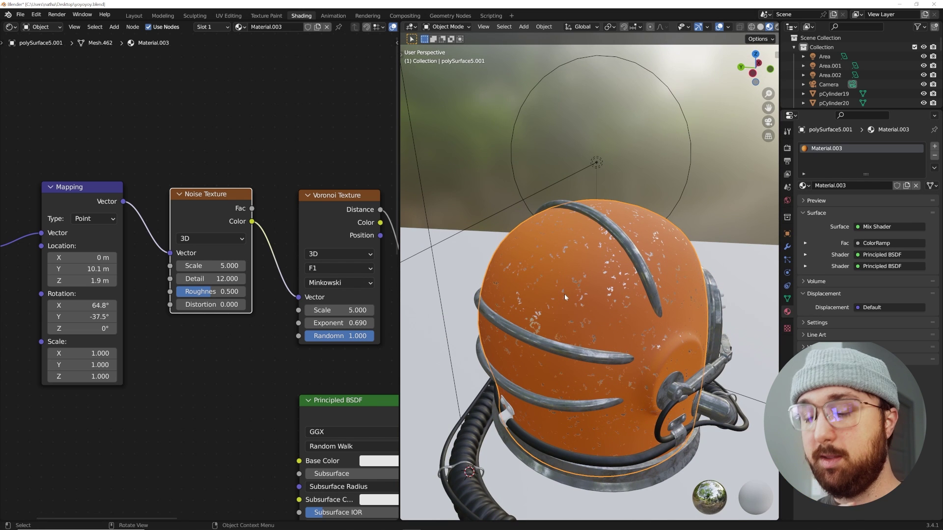
scroll(611, 287, up, 3)
Step: Add a Mix node with the Color data type and insert it between the Noise Texture and the Voronoi Texture
key(shift+a)
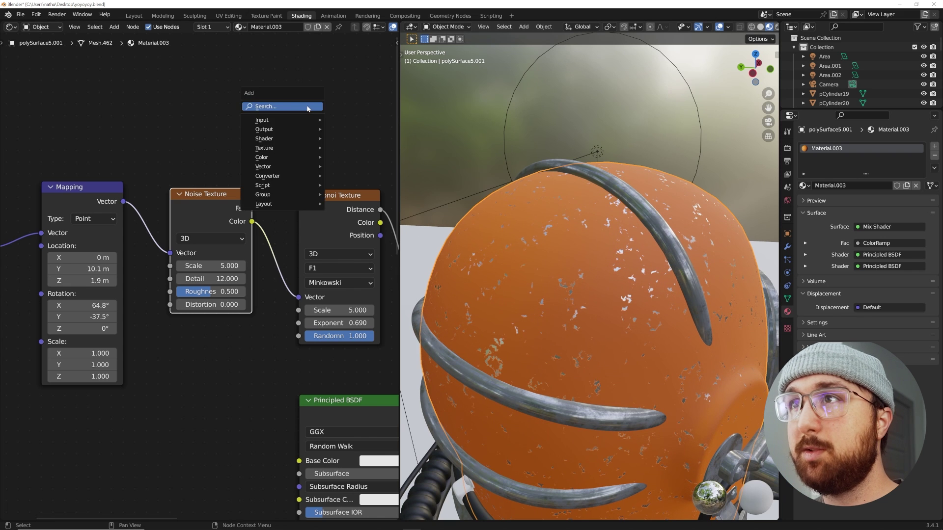
click(307, 107)
text(mix)
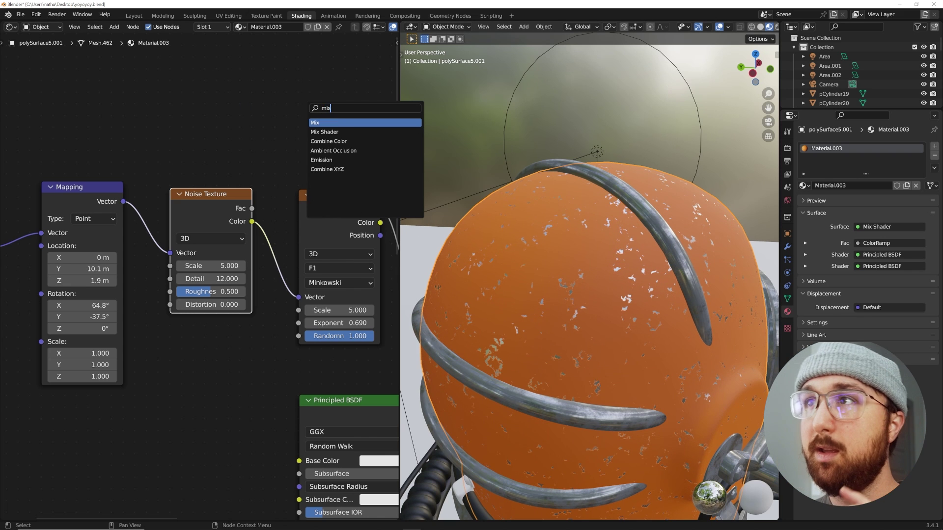
click(316, 123)
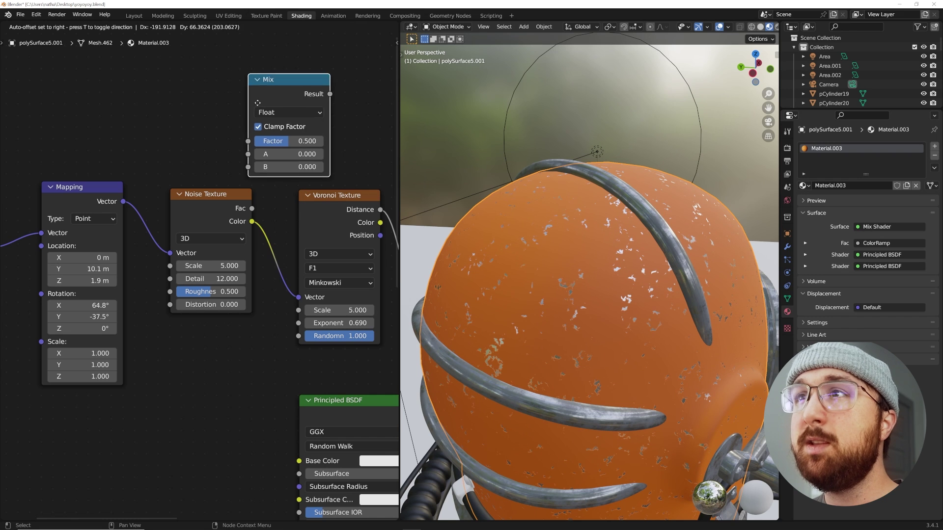
click(258, 105)
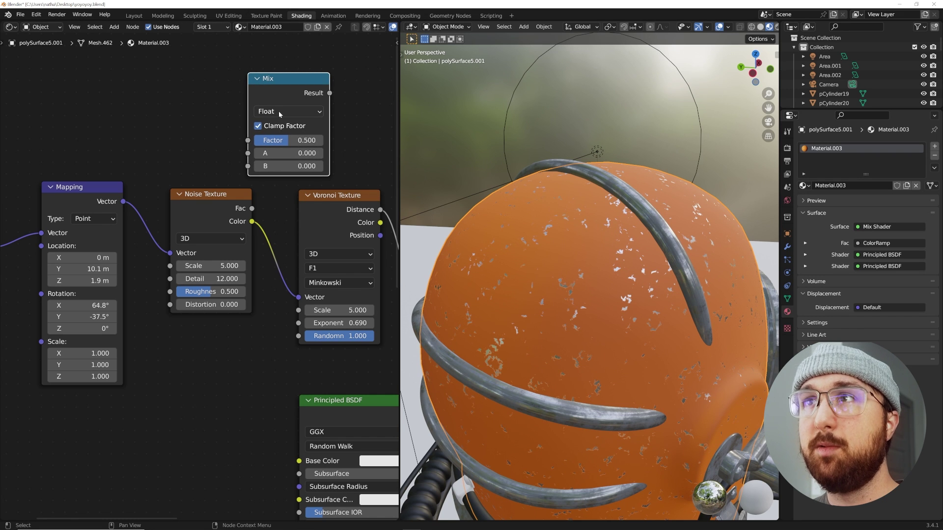
click(278, 112)
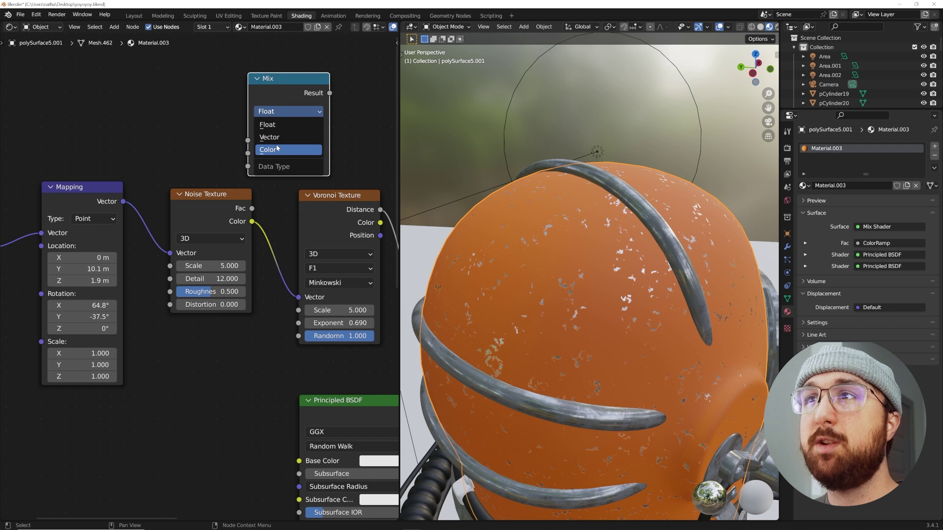
click(277, 148)
drag(281, 87, 286, 204)
Step: Feed the Mapping node's Vector output into the Mix node's B input
middle_drag(300, 177, 218, 164)
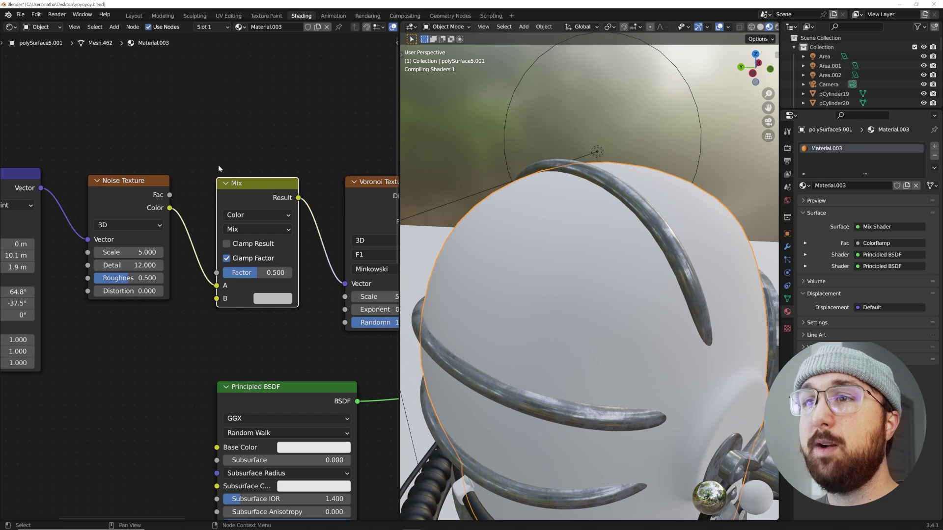
drag(41, 188, 216, 299)
middle_drag(467, 299, 543, 274)
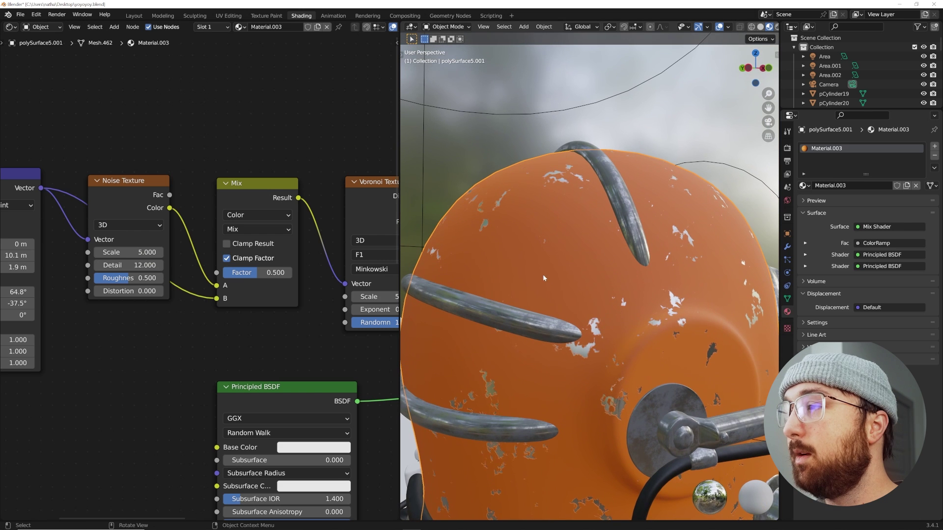
scroll(255, 260, up, 4)
scroll(279, 254, down, 6)
Step: Set the Mix node's factor to 1
middle_drag(290, 250, 129, 272)
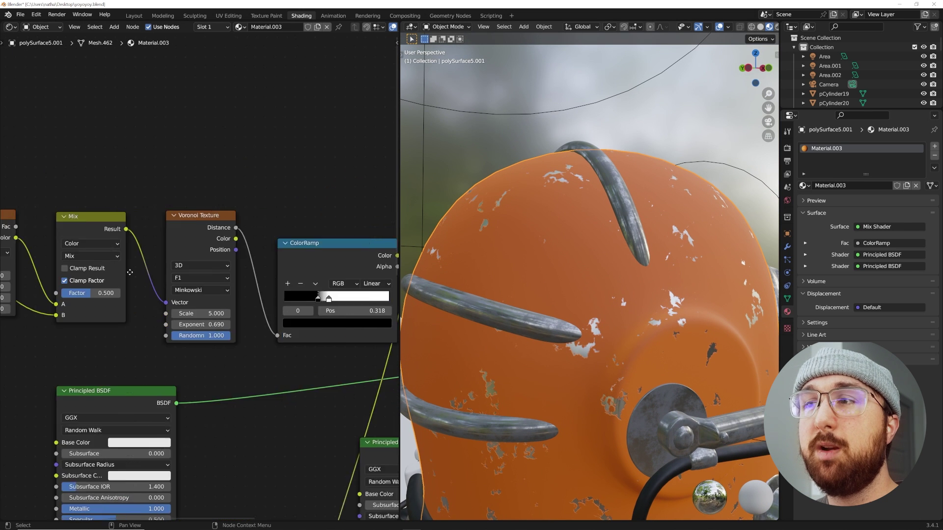
scroll(130, 272, down, 2)
middle_drag(236, 273, 111, 273)
middle_drag(200, 278, 338, 275)
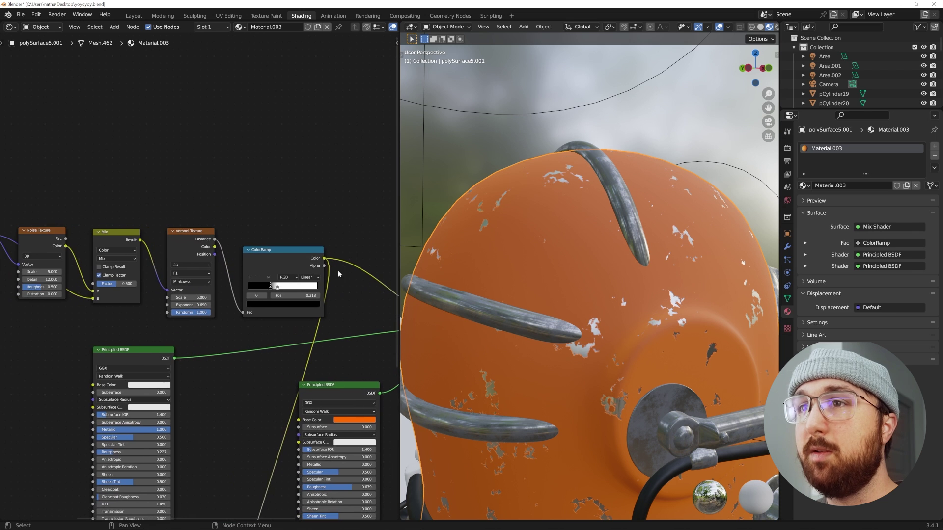
scroll(197, 268, up, 7)
middle_drag(101, 277, 254, 256)
drag(265, 283, 301, 284)
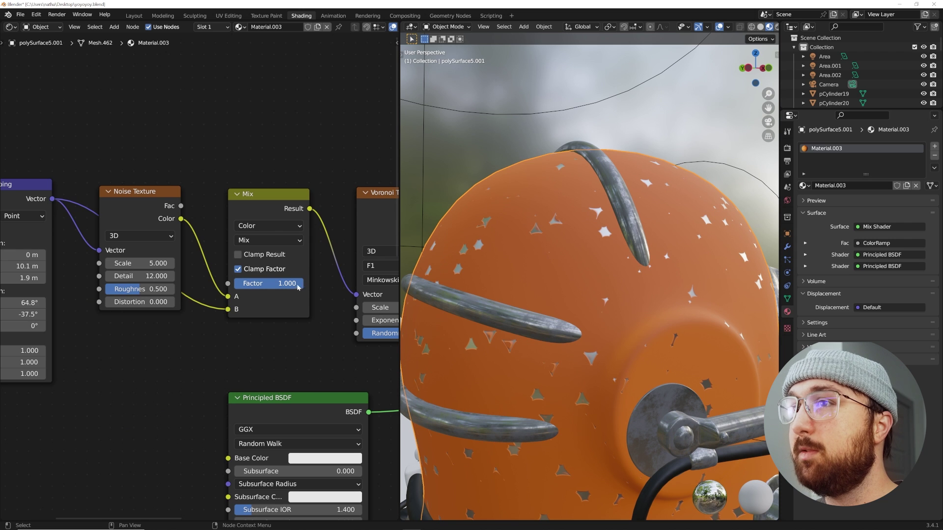
Step: Move the Voronoi Texture and Noise Texture nodes higher to separate them from the Mix node
middle_drag(296, 283, 205, 288)
scroll(203, 284, down, 4)
drag(272, 227, 278, 176)
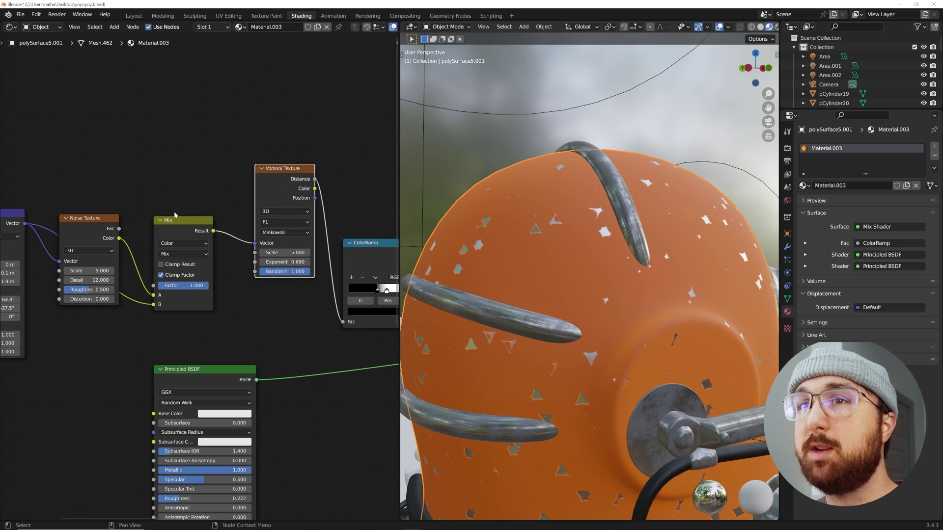
drag(85, 220, 85, 144)
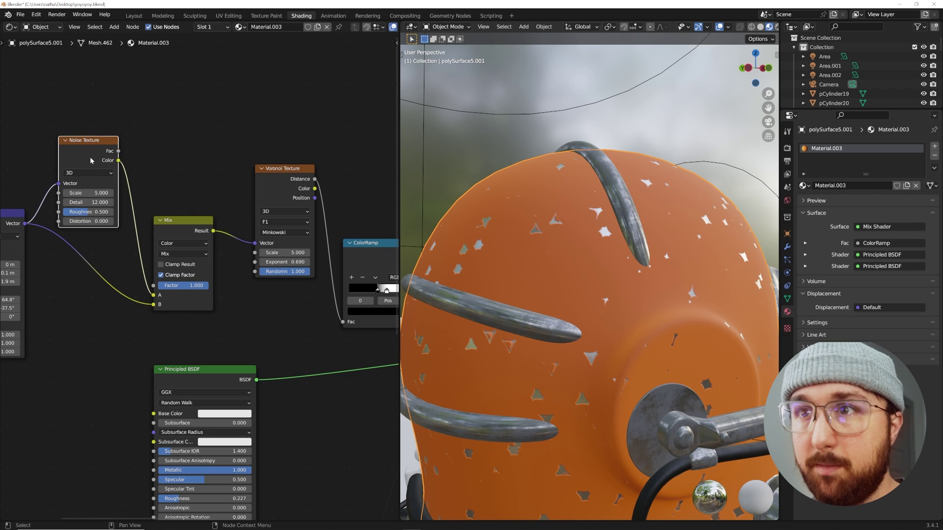
Step: Try the Mix factor at 0 and return it to 1, moving the Noise Texture node back level with the Mix node
drag(201, 289, 159, 289)
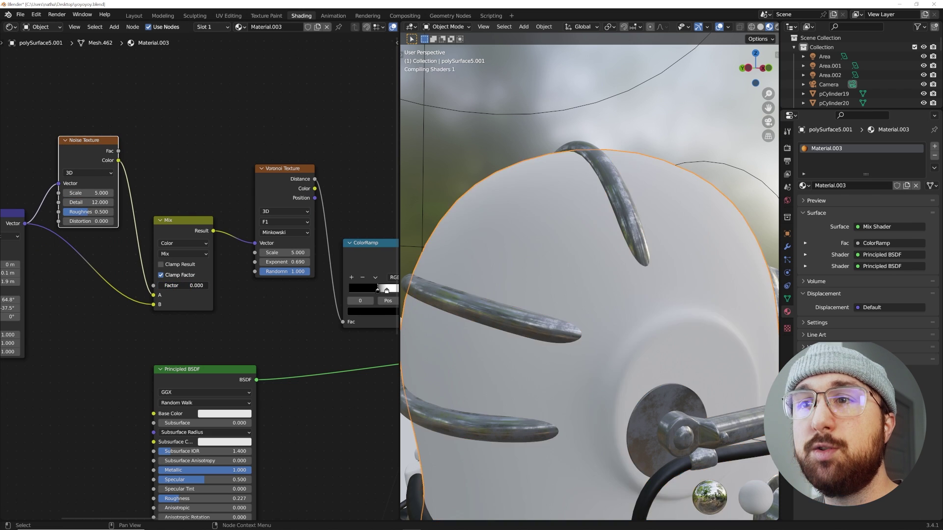
mouse_move(102, 153)
mouse_down()
mouse_move(115, 160)
mouse_move(115, 143)
mouse_move(115, 163)
mouse_move(95, 154)
mouse_up()
drag(275, 173, 295, 182)
drag(184, 284, 236, 284)
drag(100, 161, 89, 227)
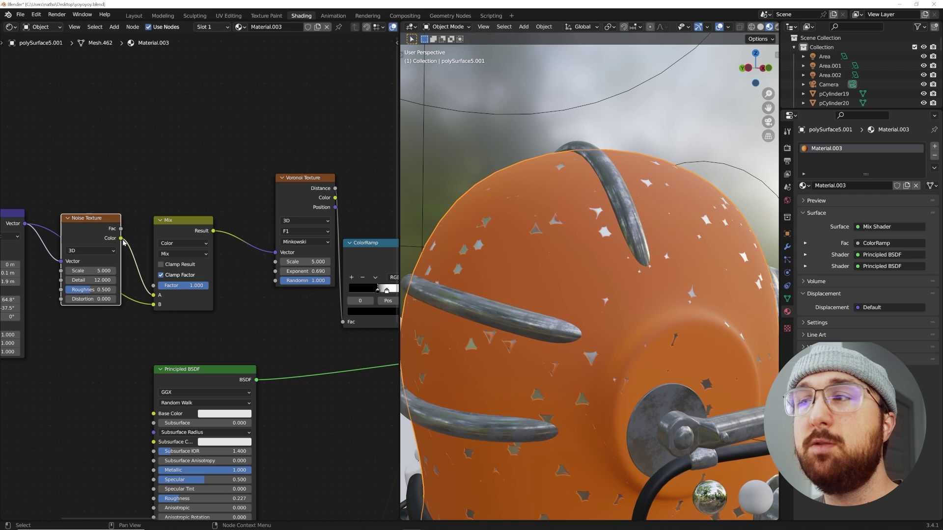
Step: Set the Mix node's factor to 0.829
scroll(515, 307, up, 3)
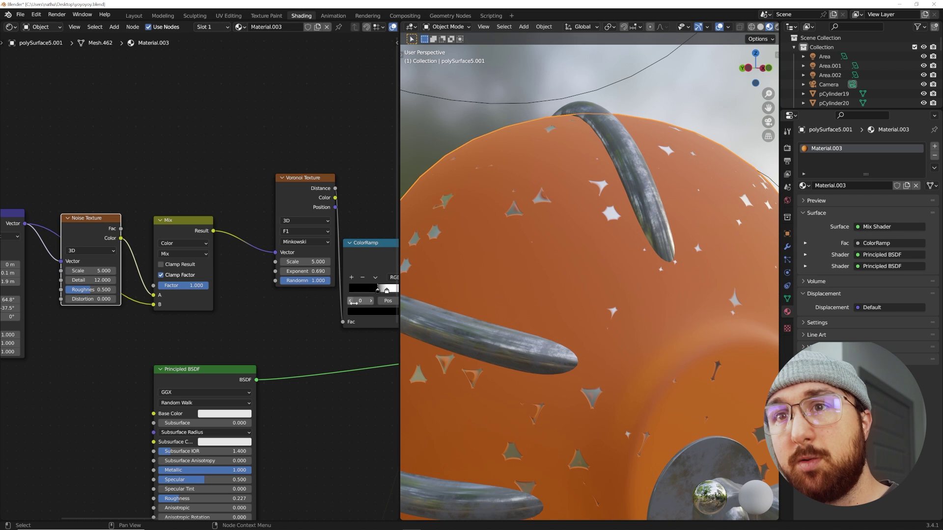
middle_drag(496, 335, 504, 341)
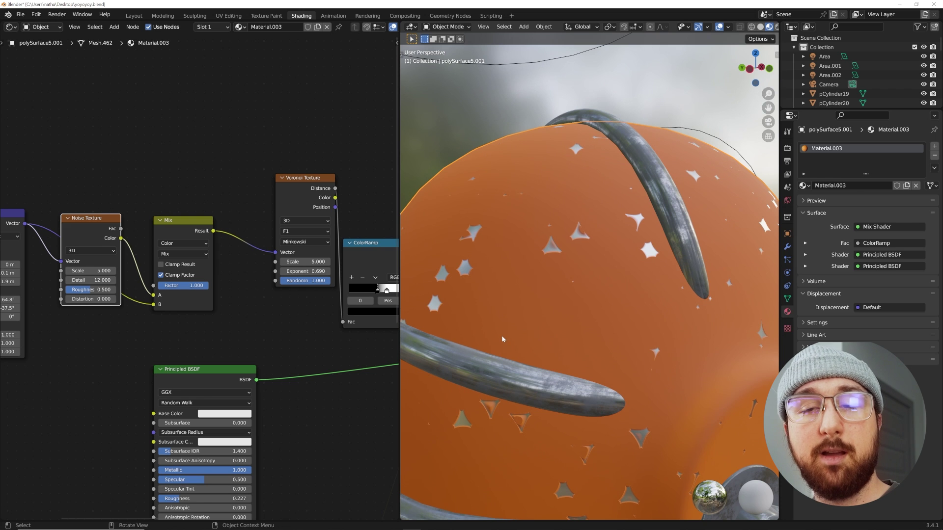
middle_drag(470, 307, 480, 312)
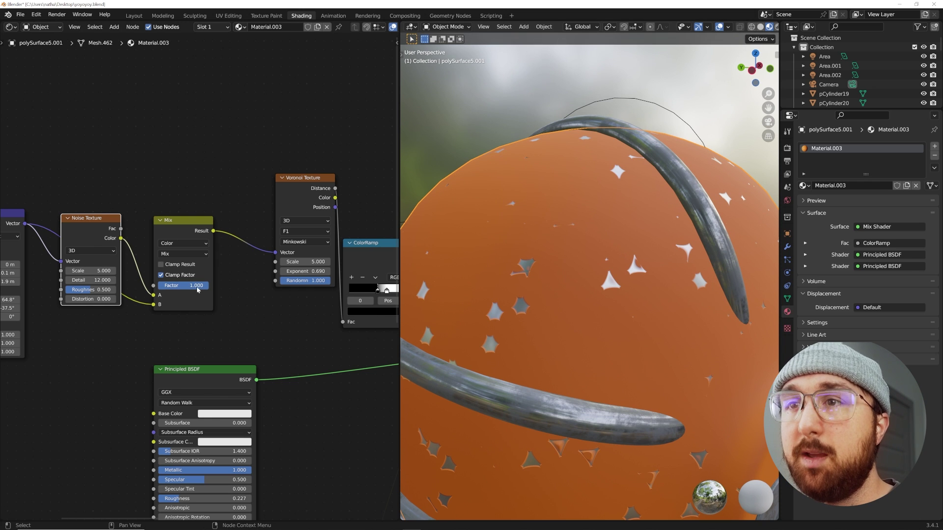
drag(199, 285, 190, 285)
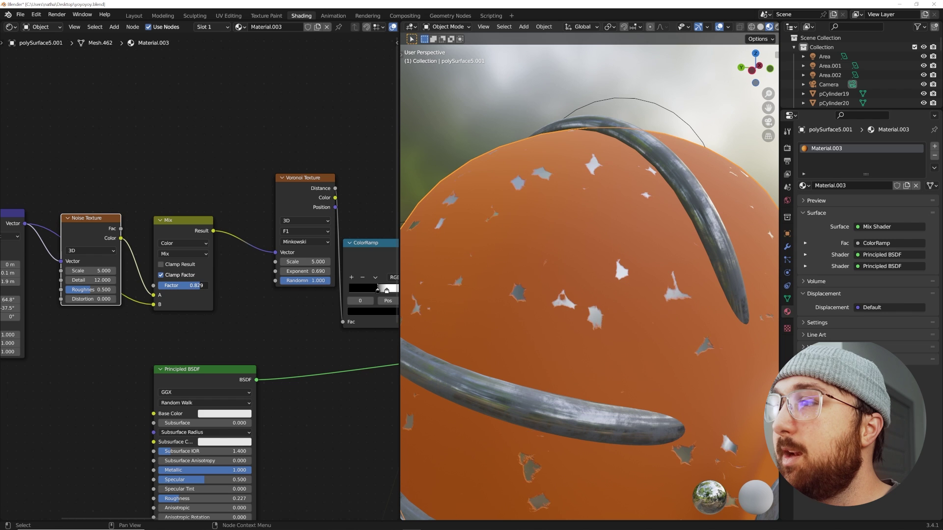
Step: Shift the stops of the chip mask's ColorRamp toward black, placing the white stop at position 0.316
scroll(598, 292, down, 4)
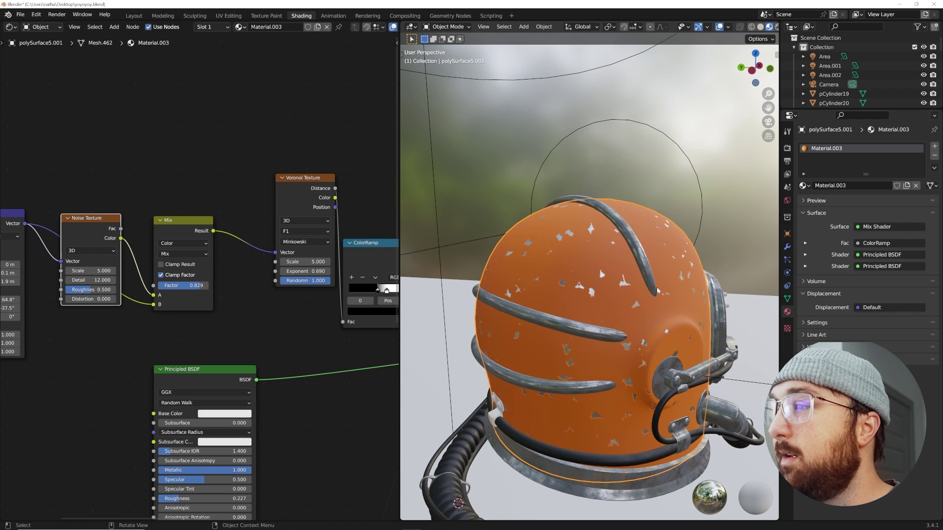
middle_drag(657, 291, 519, 291)
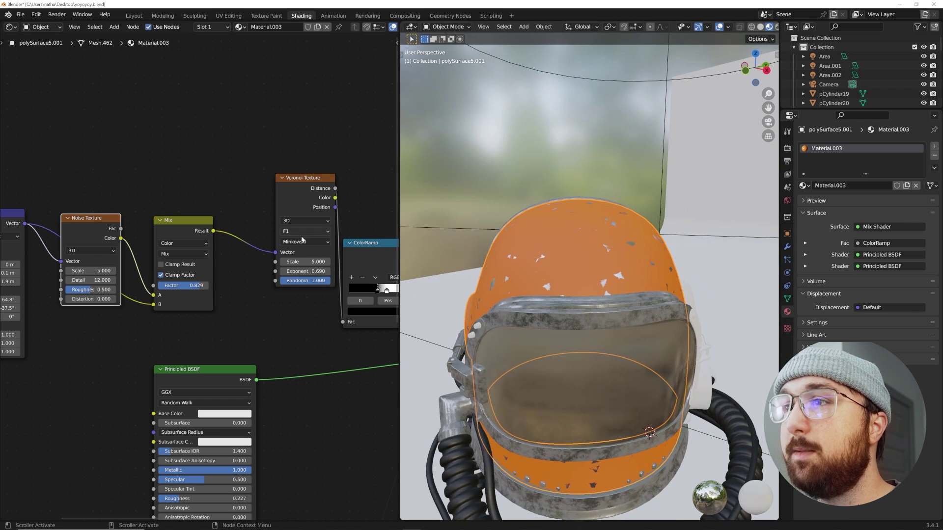
middle_drag(302, 240, 220, 256)
scroll(585, 282, up, 2)
middle_drag(585, 282, 612, 301)
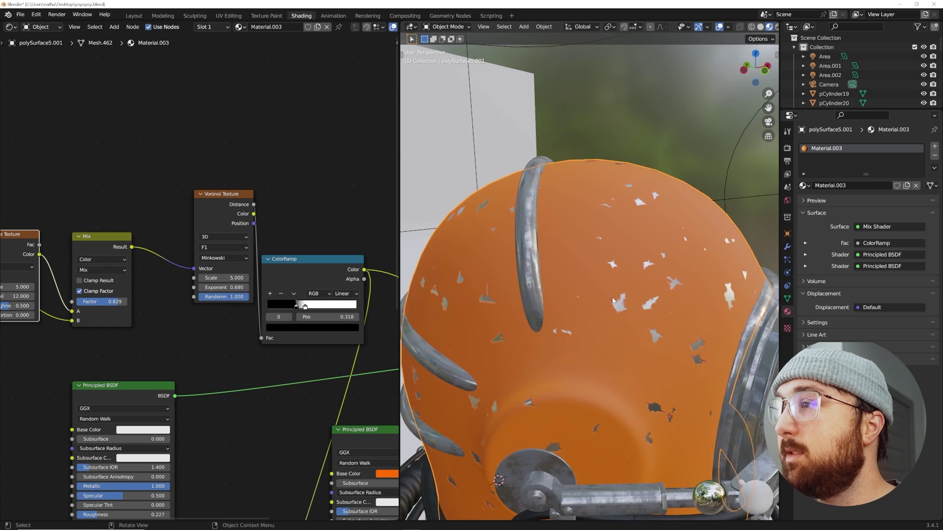
scroll(613, 301, up, 4)
mouse_move(296, 306)
mouse_down()
mouse_move(282, 310)
mouse_move(296, 308)
mouse_up()
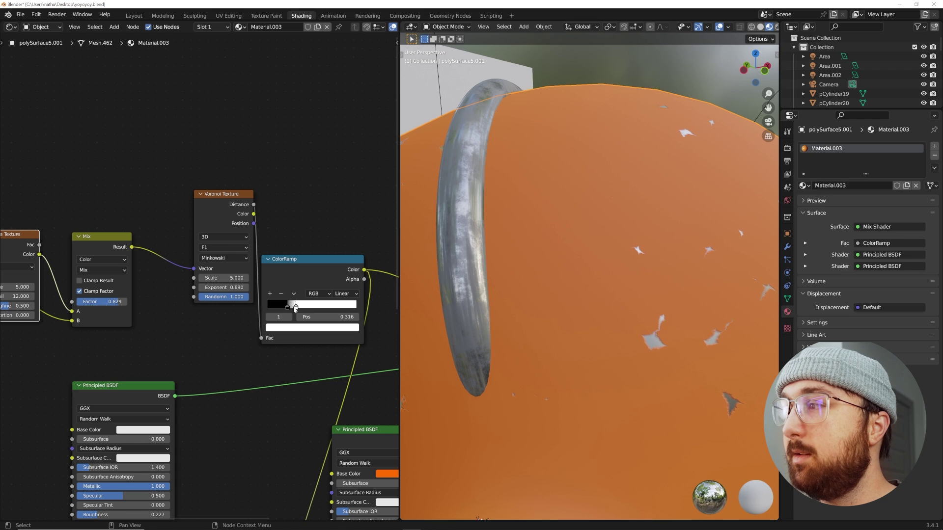
Step: Examine the size and spread of the paint chips around the helmet shell and review the whole node setup
scroll(671, 337, down, 8)
mouse_move(671, 337)
middle_down()
mouse_move(594, 335)
mouse_move(518, 356)
mouse_move(672, 325)
middle_up()
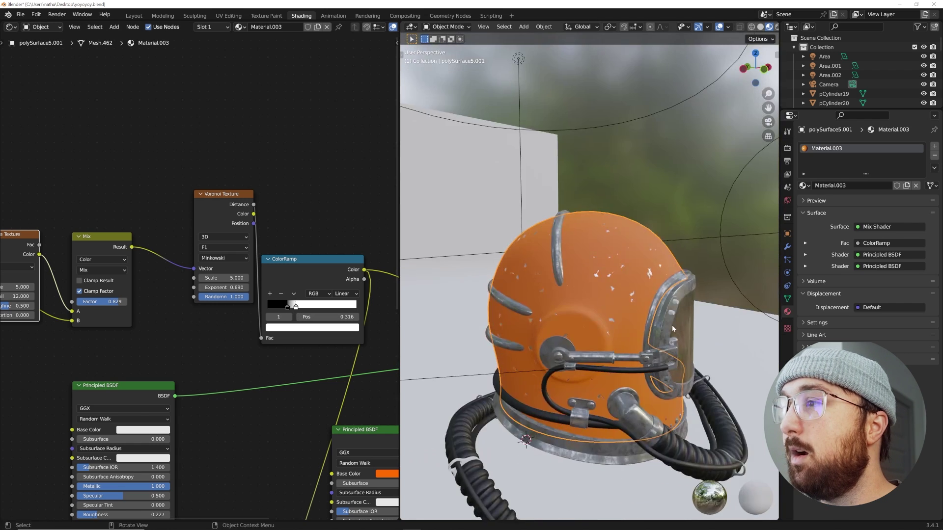
scroll(588, 308, down, 2)
middle_drag(588, 308, 638, 311)
scroll(639, 311, up, 5)
middle_drag(564, 301, 614, 304)
scroll(168, 287, down, 5)
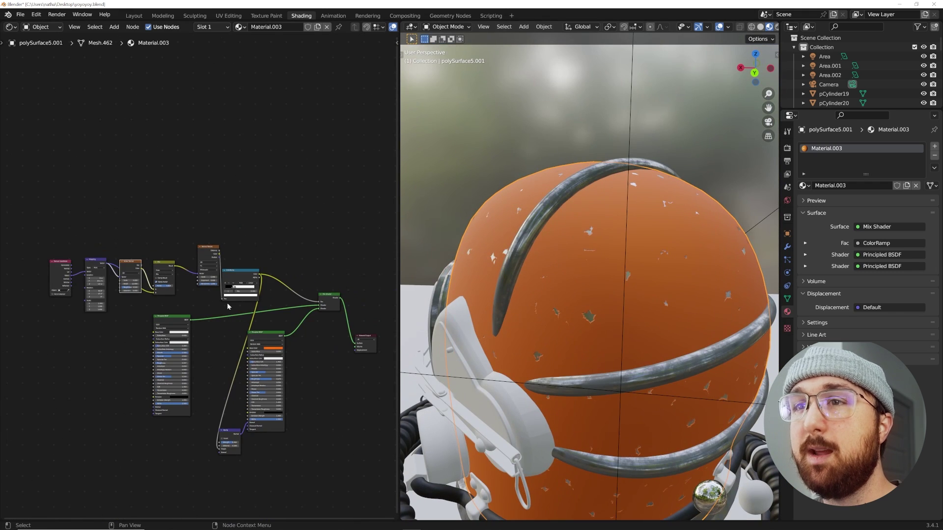
middle_drag(207, 286, 202, 249)
scroll(275, 274, up, 4)
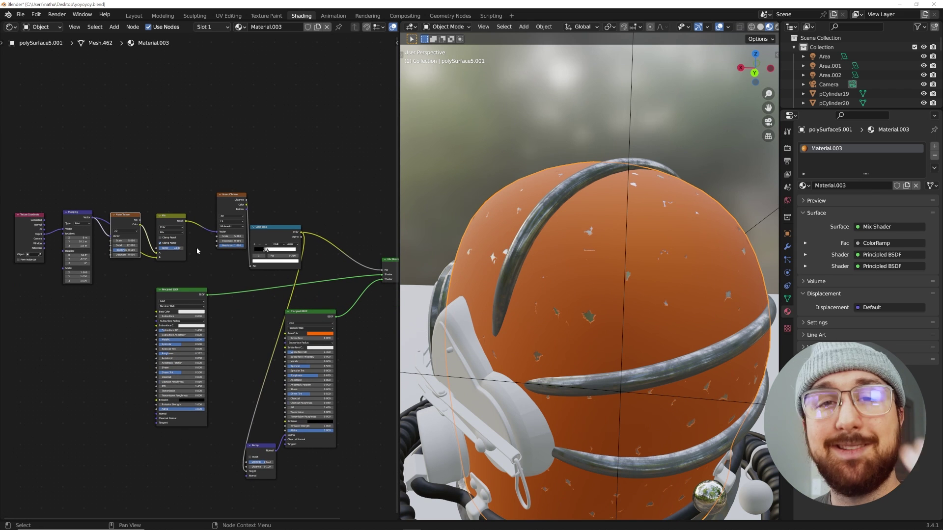
mouse_move(535, 288)
middle_down()
mouse_move(634, 297)
mouse_move(567, 283)
mouse_move(592, 275)
mouse_move(550, 290)
middle_up()
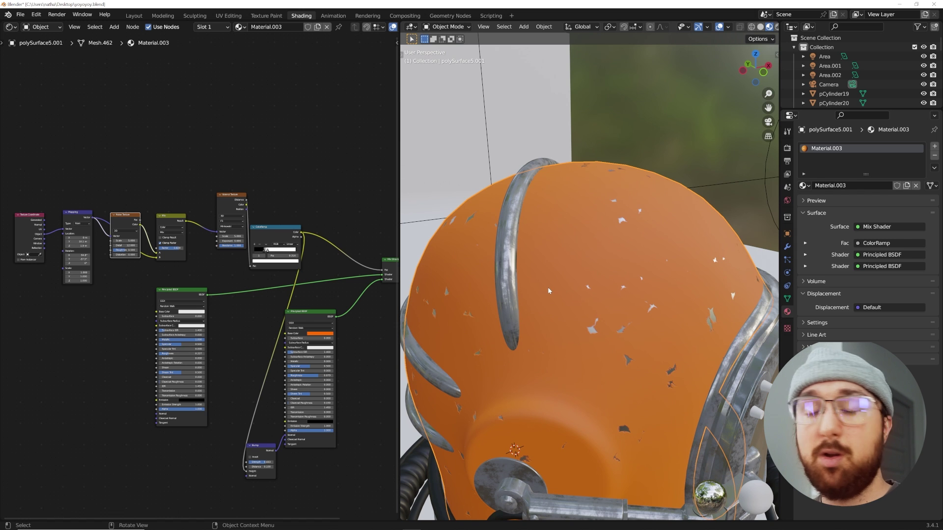
middle_drag(586, 284, 585, 266)
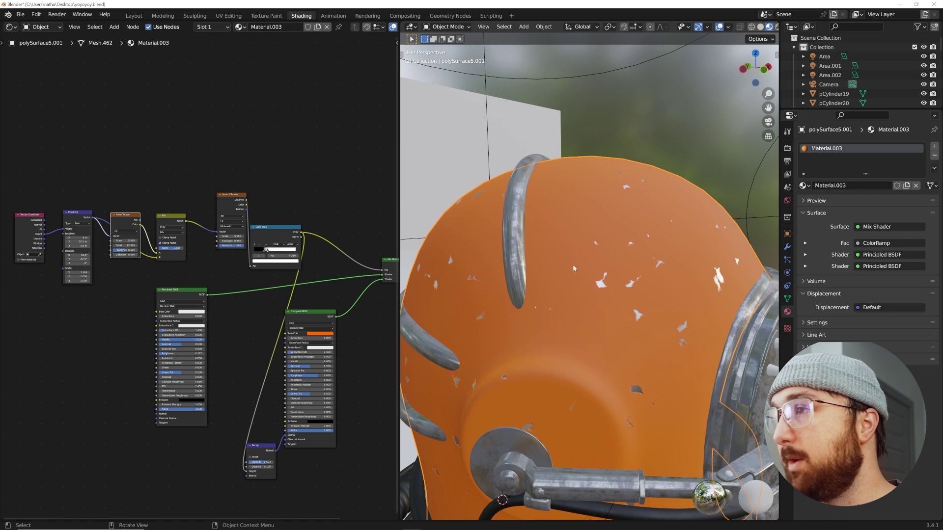
scroll(586, 265, down, 3)
scroll(585, 265, up, 4)
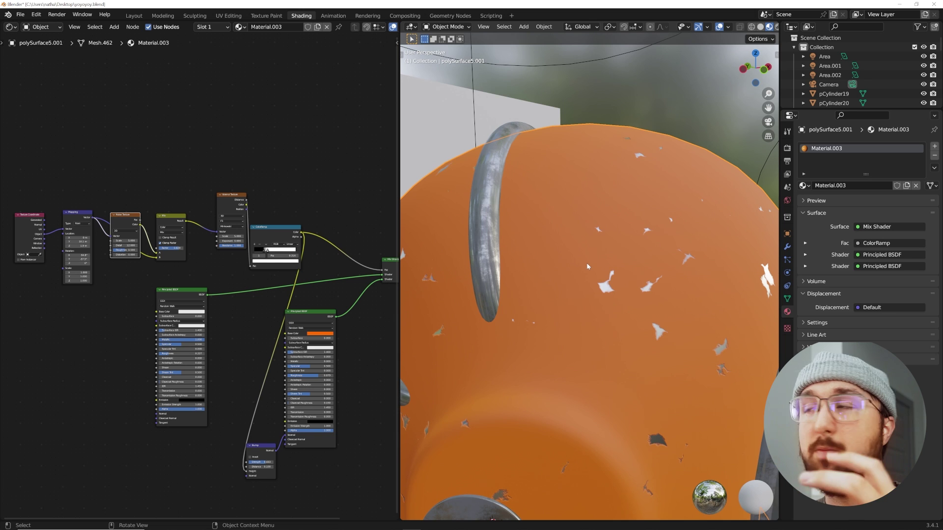
middle_drag(586, 264, 624, 299)
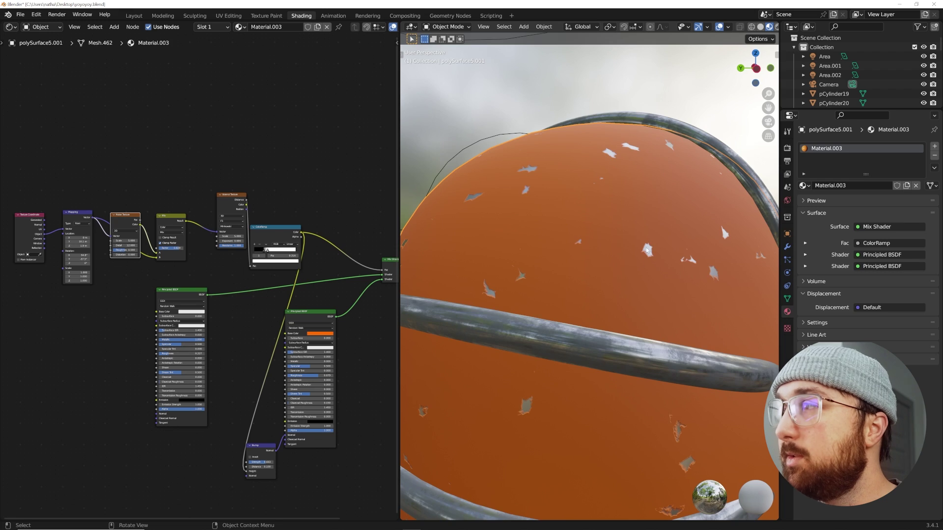
scroll(590, 268, down, 6)
middle_drag(647, 250, 587, 269)
scroll(662, 286, up, 5)
scroll(287, 334, up, 2)
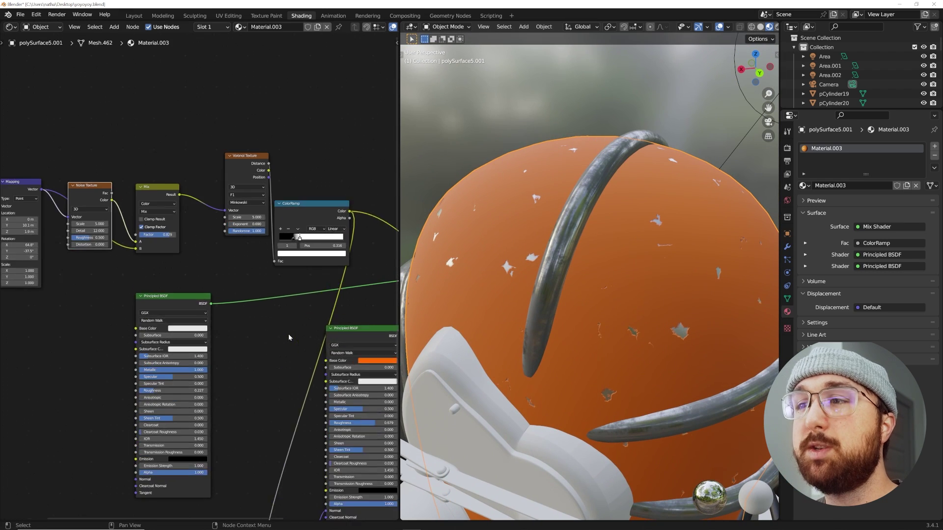
Step: Move the metallic Principled BSDF node further left to free space beside the orange paint shader
scroll(289, 338, down, 5)
scroll(213, 238, down, 2)
drag(177, 235, 59, 259)
middle_drag(514, 271, 532, 281)
scroll(213, 277, up, 2)
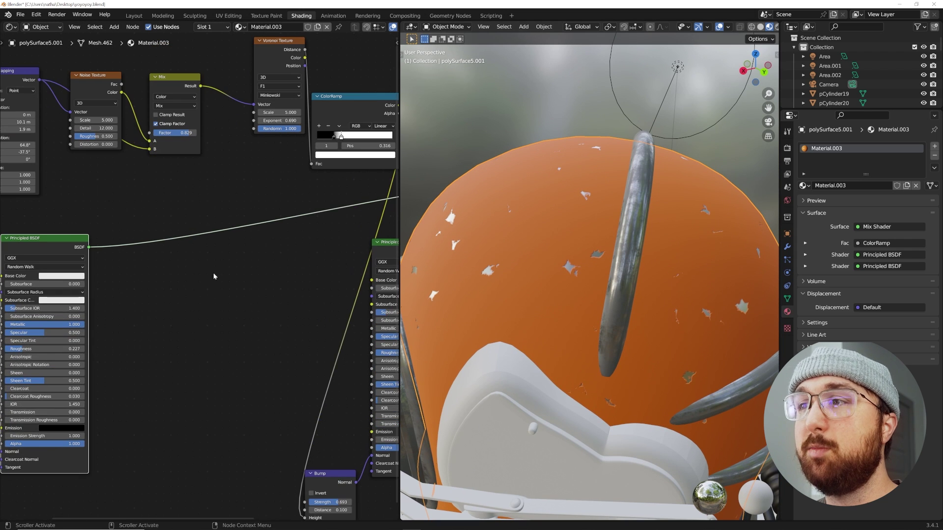
Step: Add a second ColorRamp node in the space between the two Principled BSDF nodes
key(shift+a)
click(232, 259)
text(color ramp)
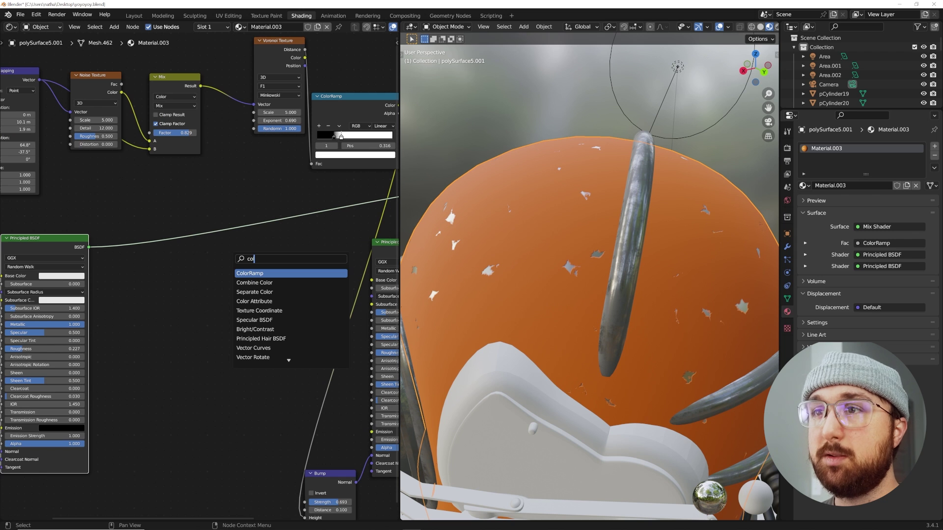
key(Return)
click(271, 306)
middle_drag(271, 306, 243, 302)
drag(209, 284, 229, 288)
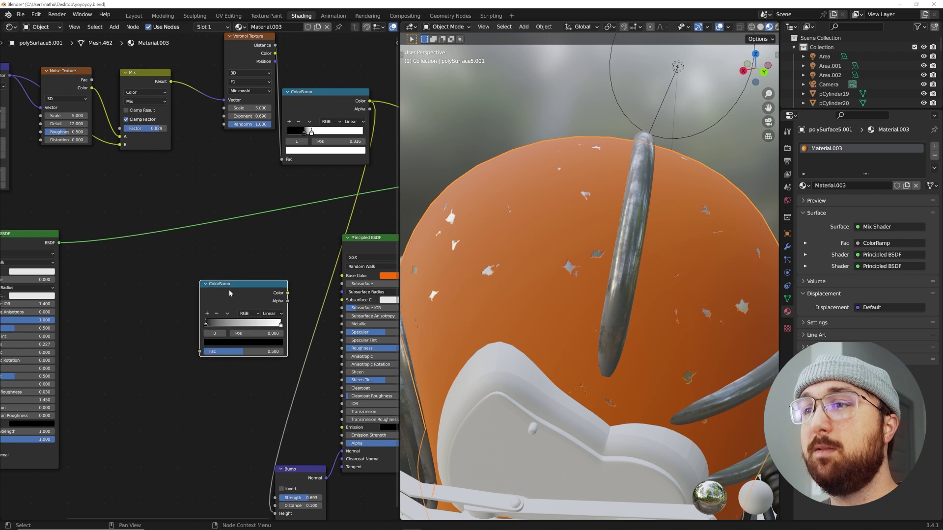
Step: Add a second Noise Texture node just left of the new ColorRamp
key(shift+a)
click(221, 269)
text(noi)
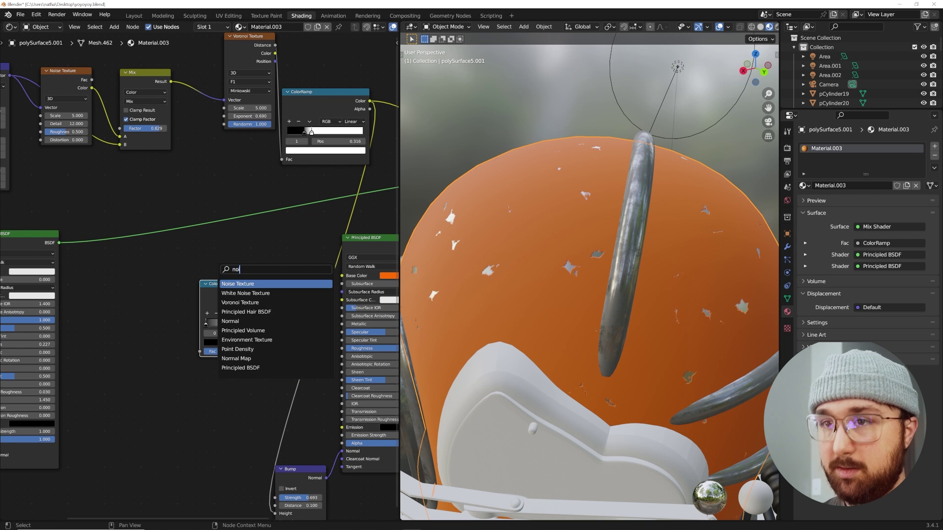
key(Return)
click(110, 271)
middle_drag(110, 272, 176, 295)
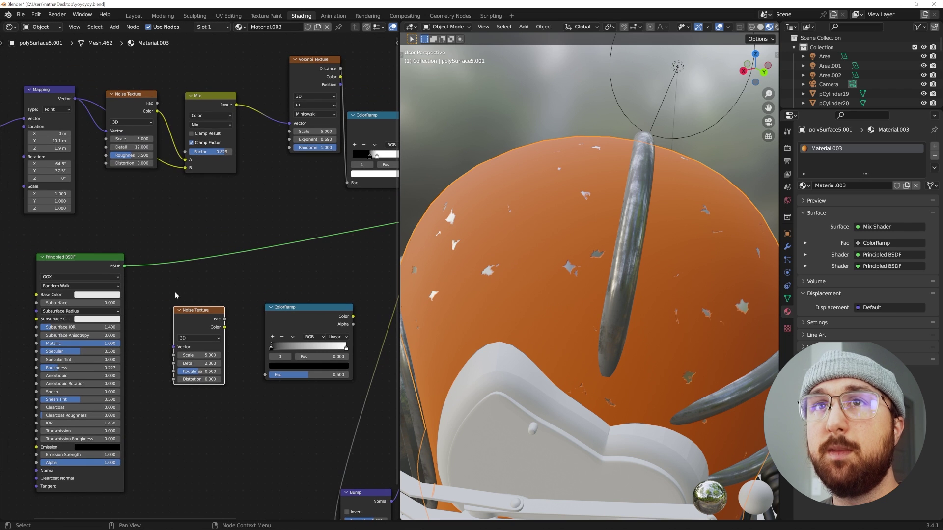
Step: Link the Mapping node's Vector output to the new Noise Texture, and its Fac output to the new ColorRamp's Fac
drag(74, 100, 174, 347)
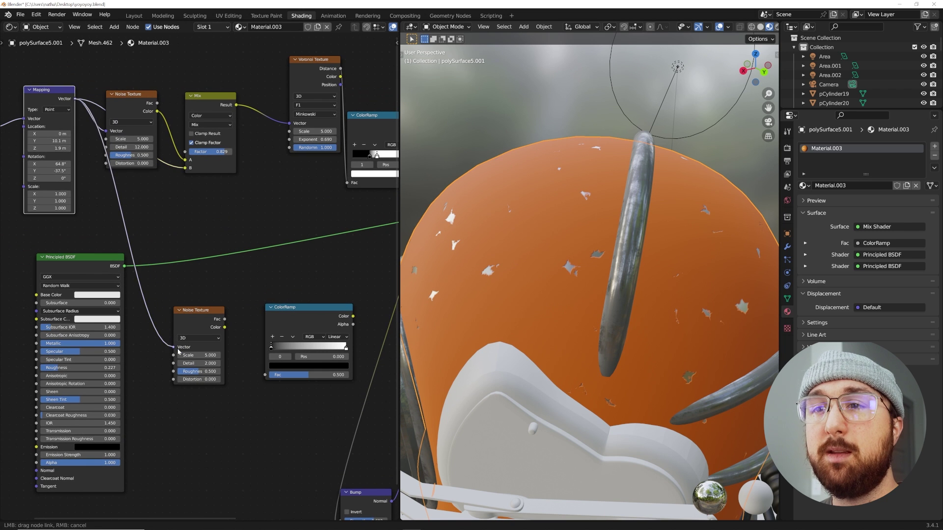
scroll(147, 320, up, 3)
drag(140, 312, 206, 396)
middle_drag(327, 342, 188, 334)
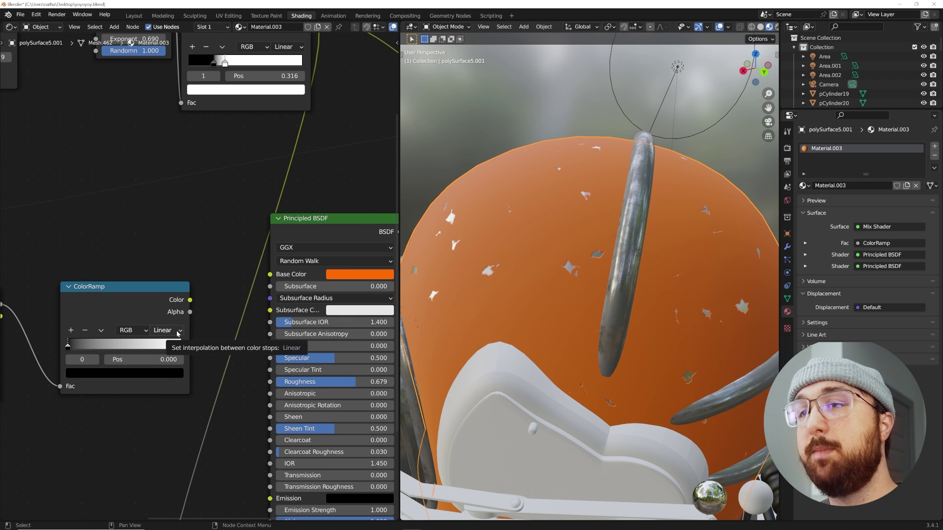
Step: Connect the new ColorRamp's Color output to the Roughness input of the orange Principled BSDF
scroll(202, 279, down, 3)
drag(191, 294, 255, 360)
scroll(198, 278, up, 4)
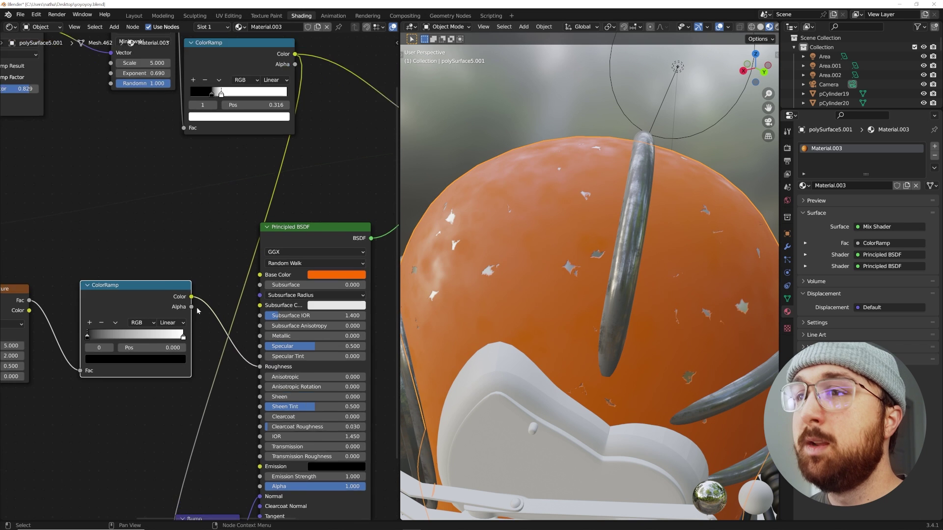
middle_drag(524, 261, 646, 316)
scroll(529, 246, up, 4)
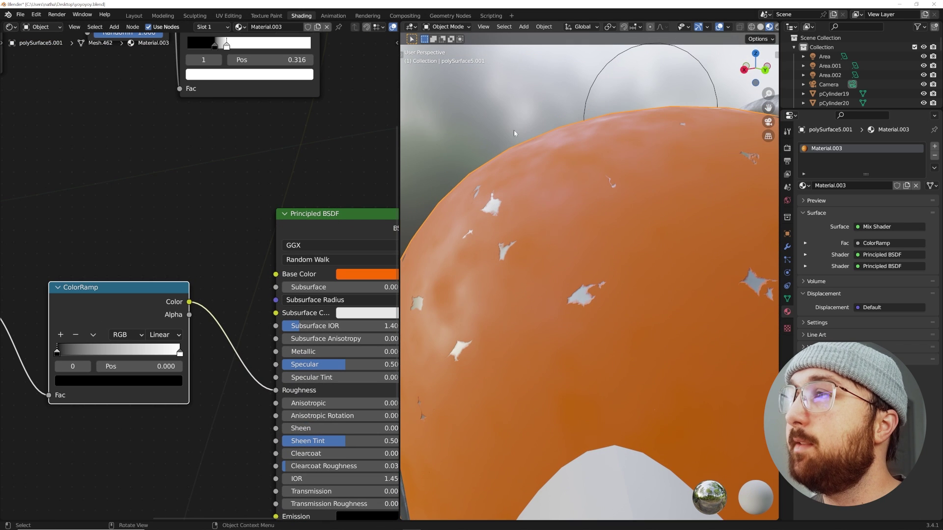
Step: Set the new Noise Texture's detail to 12 and its roughness to 0.908
middle_drag(187, 343, 452, 315)
double_click(210, 349)
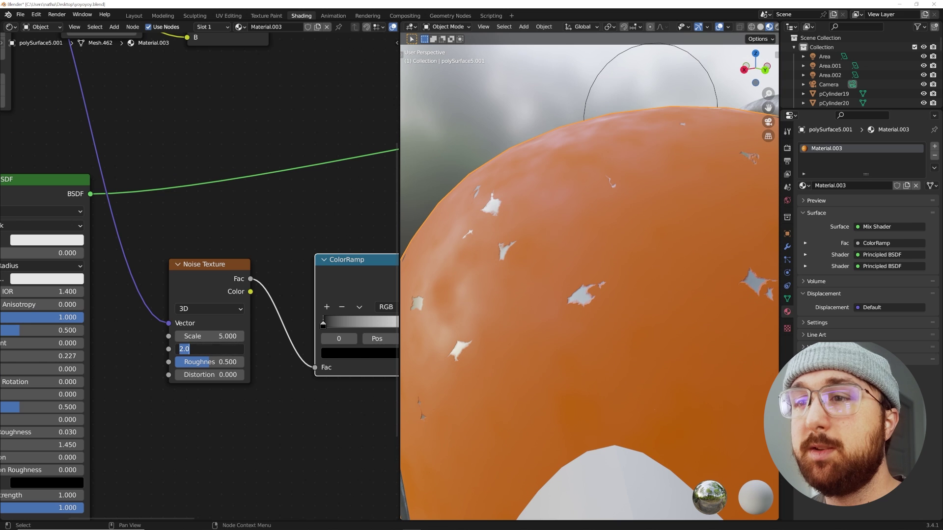
text(12)
key(Return)
drag(211, 362, 239, 362)
Step: Increase the roughness ColorRamp's contrast by moving the black stop to position 0.467 and the white stop inward
shift+middle_drag(324, 325, 212, 324)
drag(212, 324, 249, 324)
mouse_move(335, 324)
mouse_down()
mouse_move(299, 326)
mouse_move(309, 327)
mouse_up()
drag(250, 324, 275, 332)
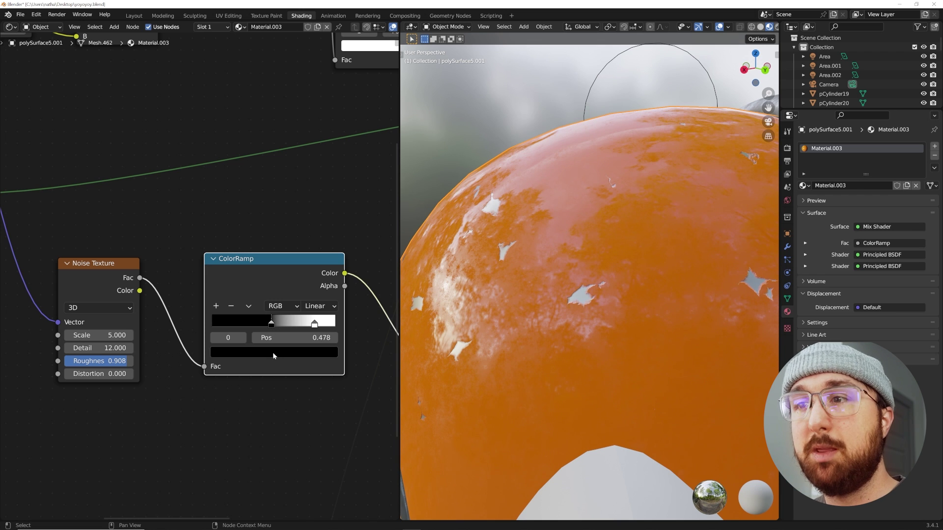
mouse_move(314, 325)
mouse_down()
mouse_move(208, 328)
mouse_move(316, 326)
mouse_up()
mouse_move(220, 321)
mouse_down()
mouse_move(299, 326)
mouse_move(270, 327)
mouse_up()
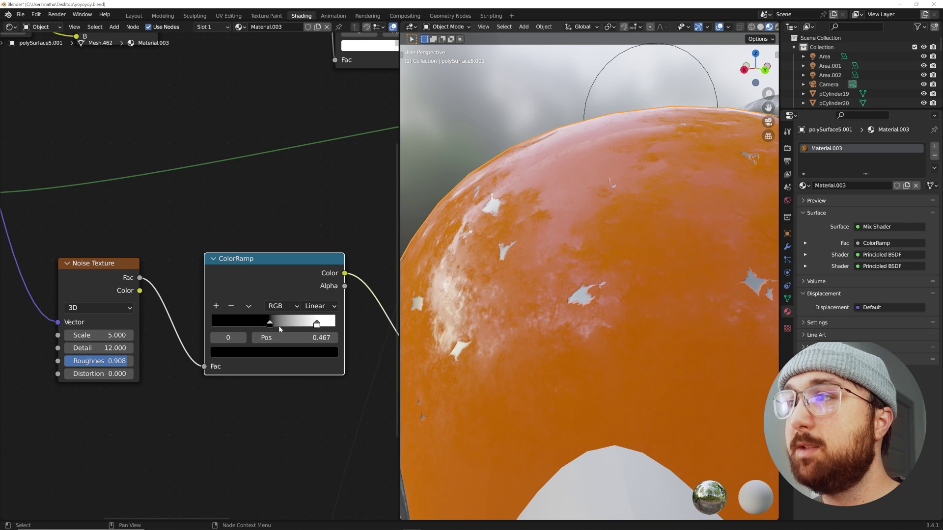
Step: Lighten the roughness ramp's black stop to dark grey and place the dark and white stops at positions 0.395 and 0.701
click(301, 352)
drag(312, 272, 312, 250)
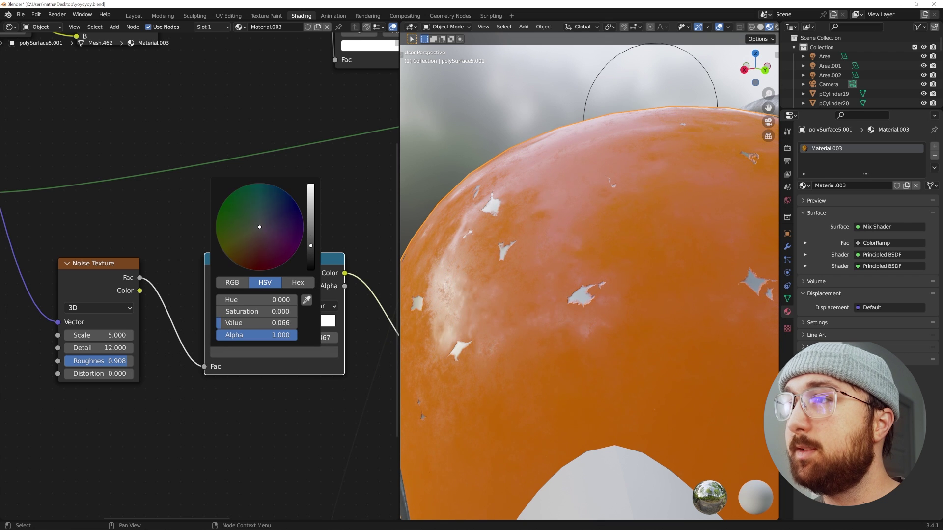
mouse_move(271, 324)
mouse_down()
mouse_move(262, 324)
mouse_move(302, 326)
mouse_move(273, 326)
mouse_up()
Step: Switch the viewport to Rendered shading with scene lights and scene world enabled
scroll(462, 314, down, 6)
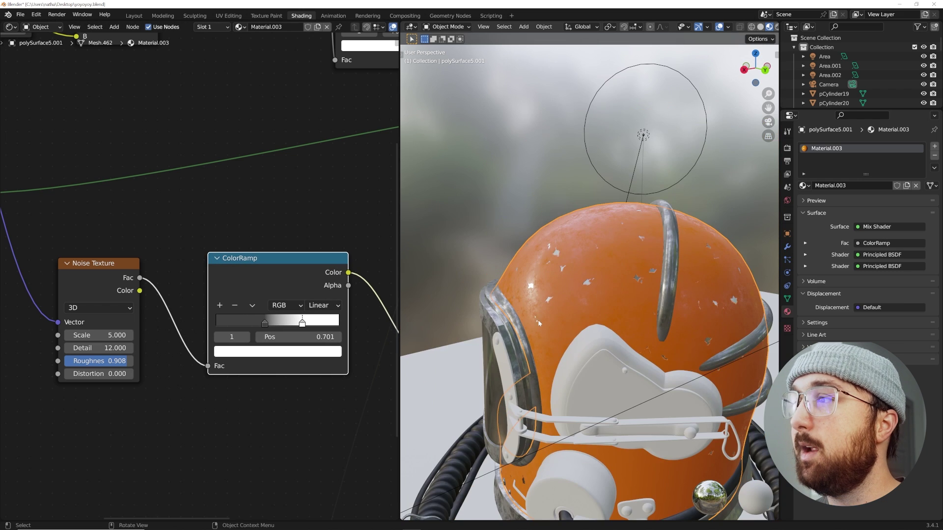
middle_drag(459, 314, 634, 330)
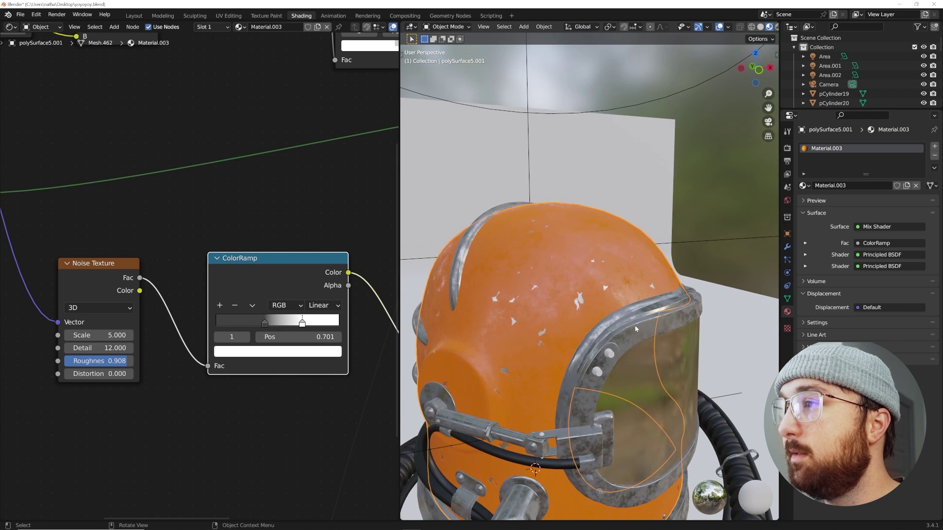
click(766, 29)
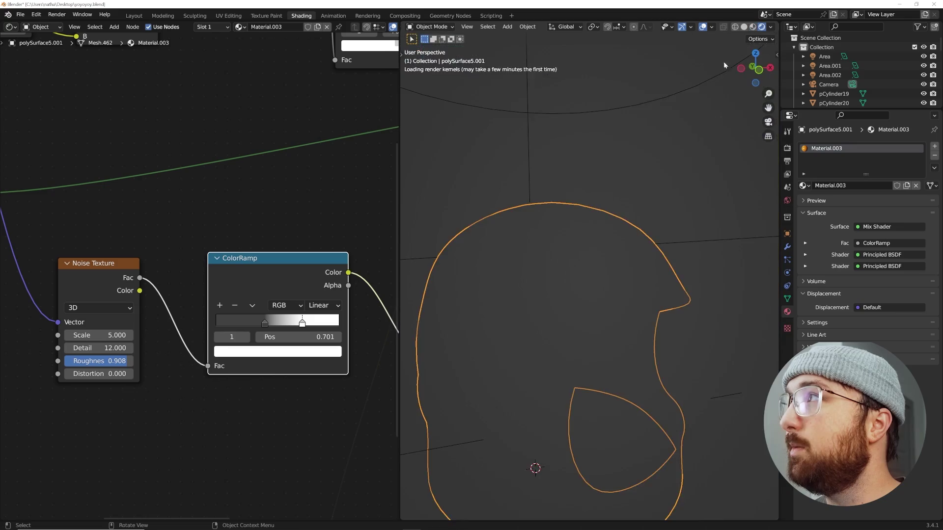
scroll(614, 281, down, 2)
middle_drag(614, 278, 647, 261)
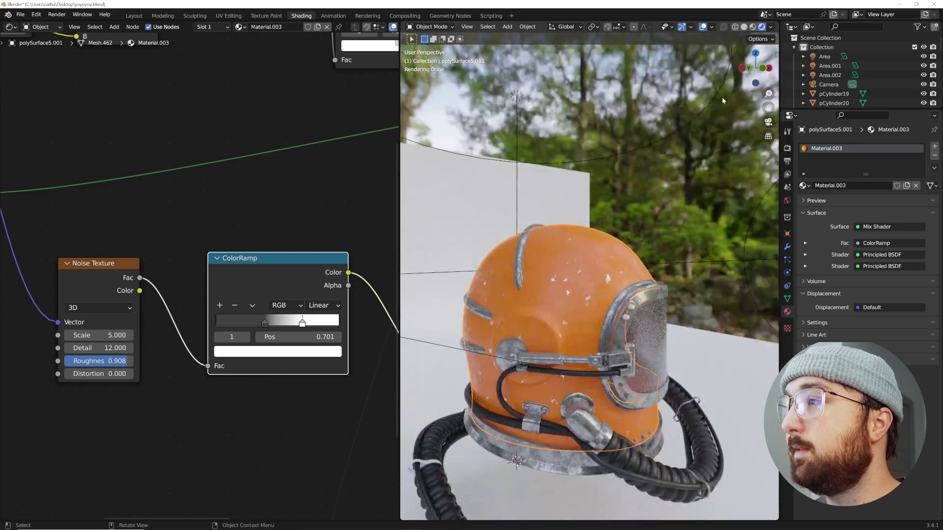
click(770, 27)
click(718, 72)
click(718, 82)
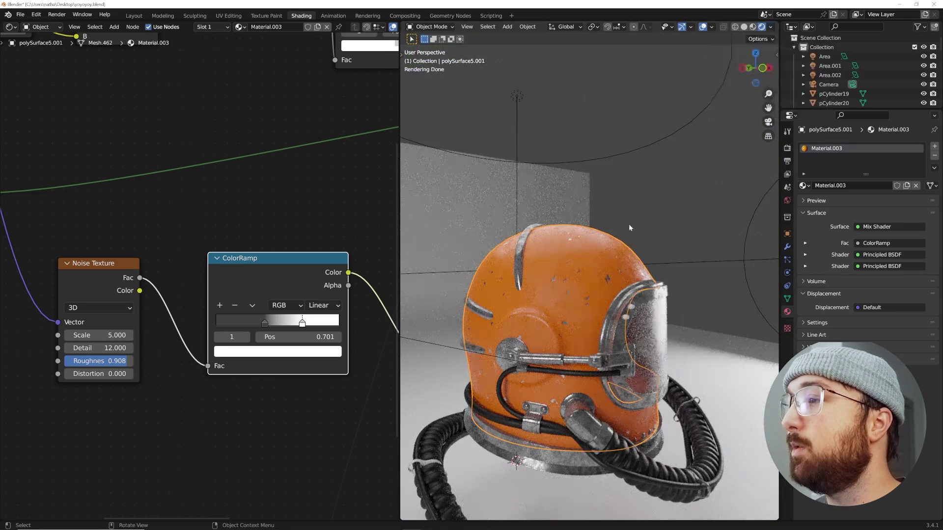
Step: Lighten the roughness ramp's dark stop to a grey with a value of 0.313
middle_drag(627, 236, 484, 251)
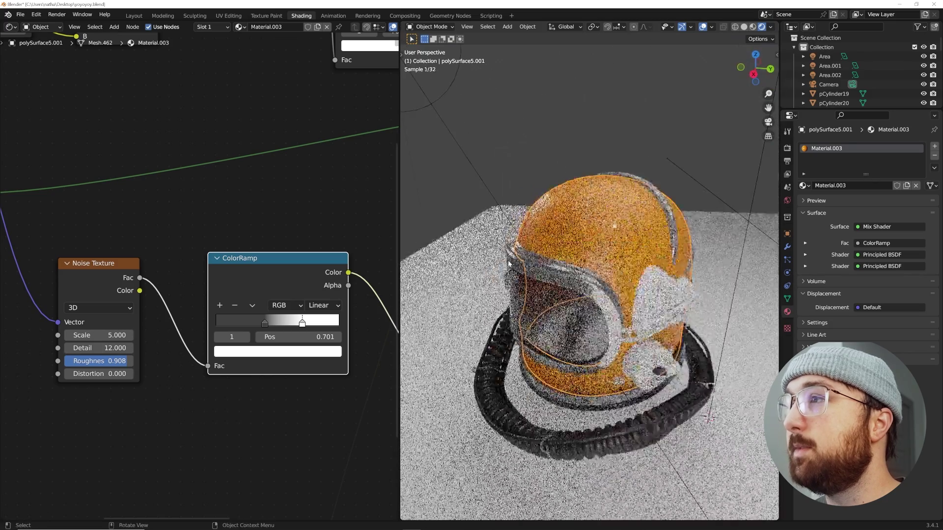
scroll(484, 250, up, 3)
click(264, 323)
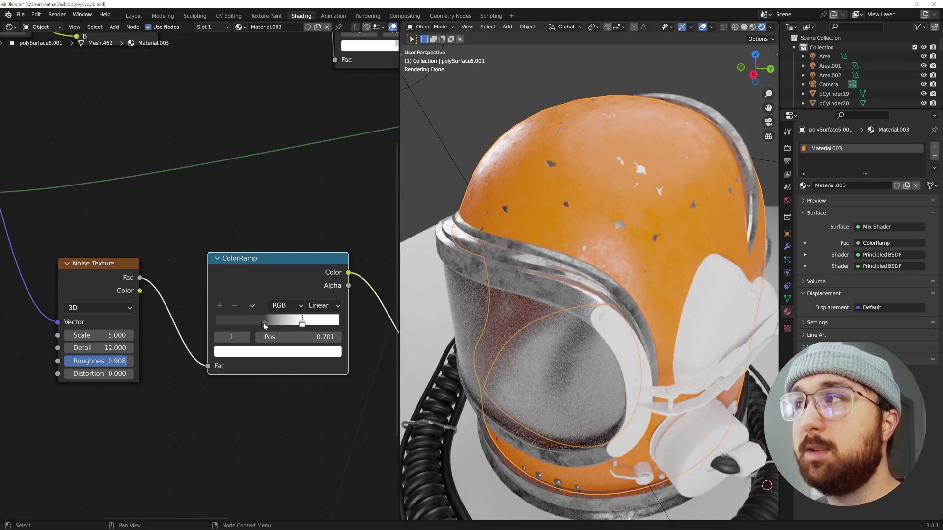
click(306, 352)
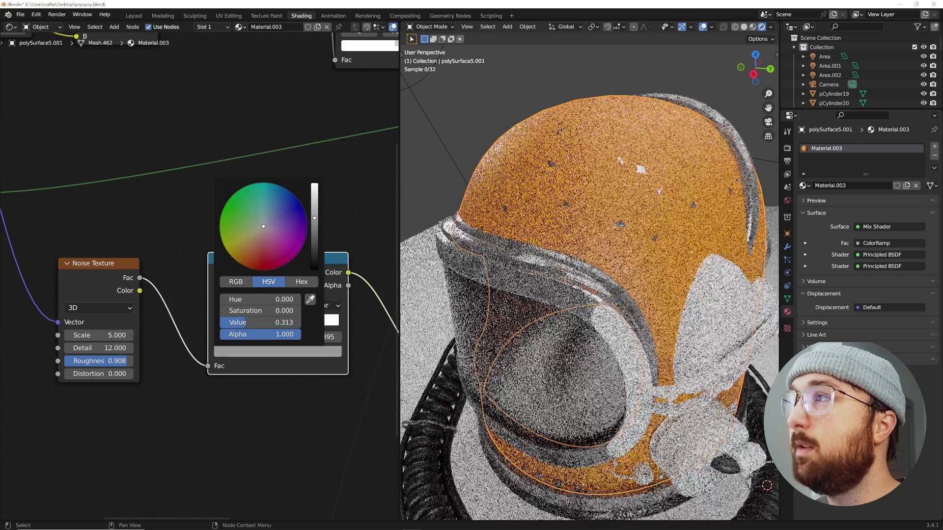
click(443, 147)
Step: Check the rendered paint finish from other angles and reselect the orange helmet shell
middle_drag(494, 215, 664, 229)
scroll(637, 188, down, 3)
scroll(568, 224, up, 2)
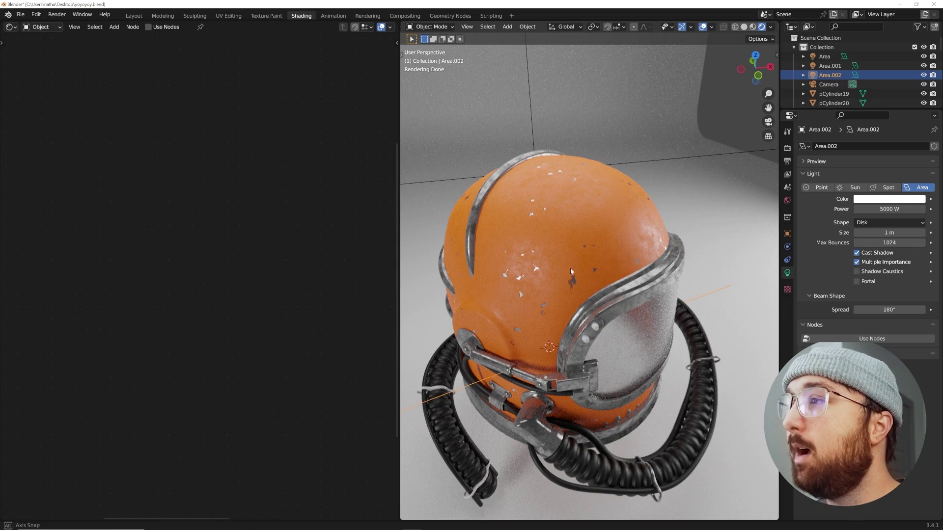
mouse_move(570, 267)
middle_down()
mouse_move(574, 252)
mouse_move(606, 237)
mouse_move(569, 251)
middle_up()
click(574, 253)
scroll(594, 241, up, 3)
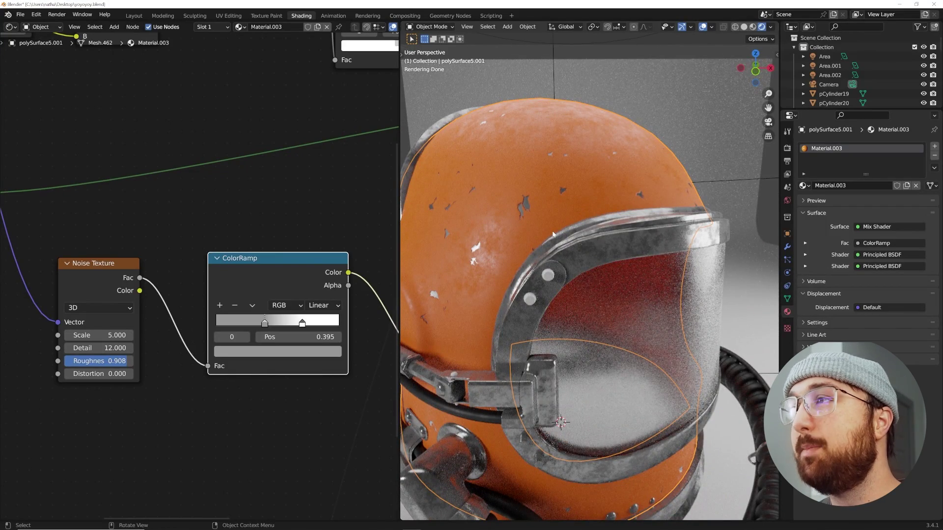
Step: Tidy the node layout by repositioning the roughness Noise Texture and the orange paint's Principled BSDF
middle_drag(579, 226, 592, 229)
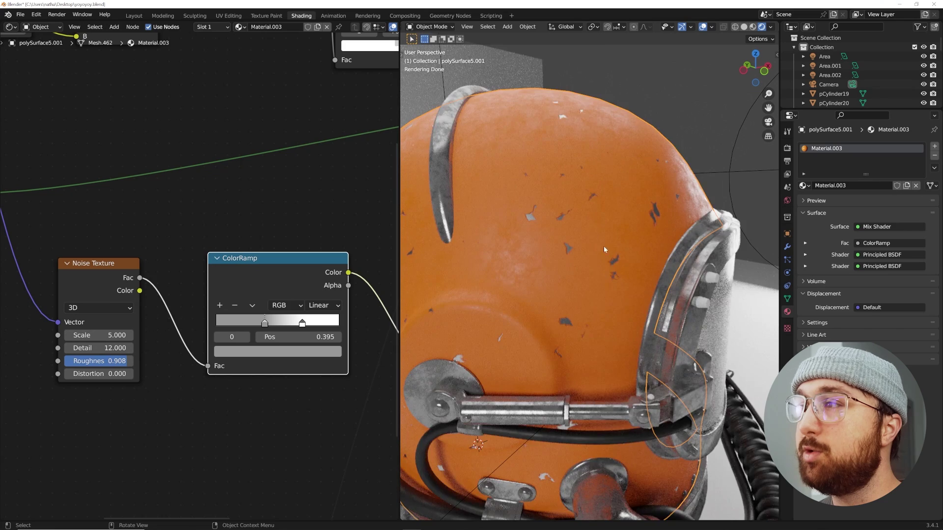
scroll(603, 246, up, 2)
scroll(173, 199, down, 5)
middle_drag(172, 199, 227, 242)
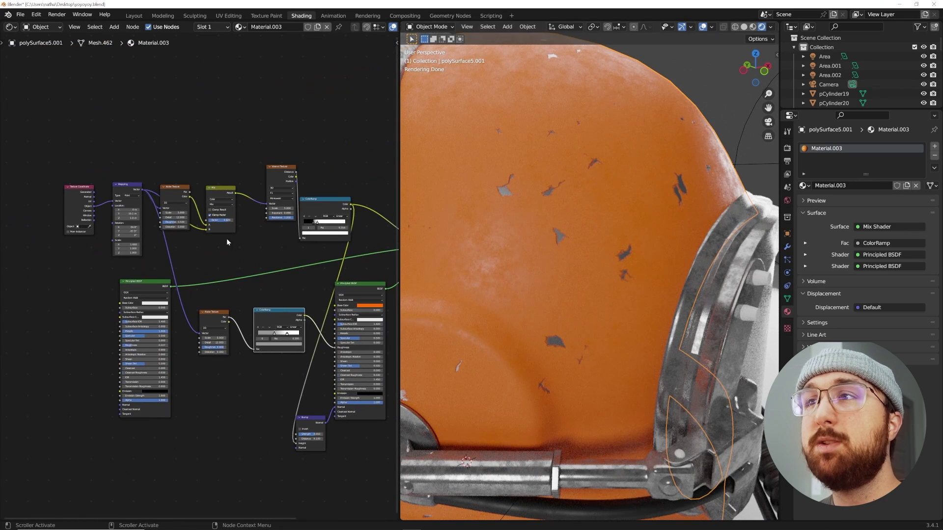
scroll(295, 268, up, 3)
middle_drag(295, 269, 212, 269)
drag(124, 325, 143, 333)
scroll(175, 330, up, 4)
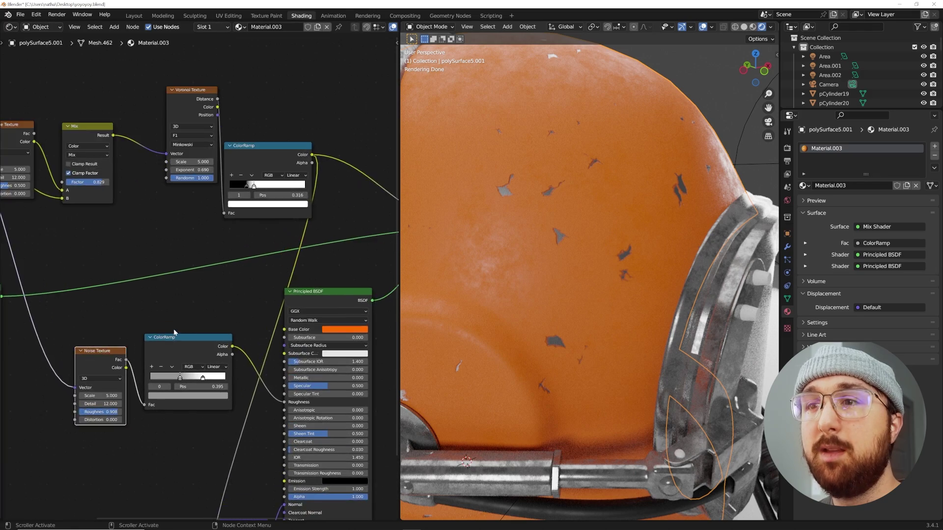
middle_drag(130, 299, 5, 216)
drag(182, 225, 202, 177)
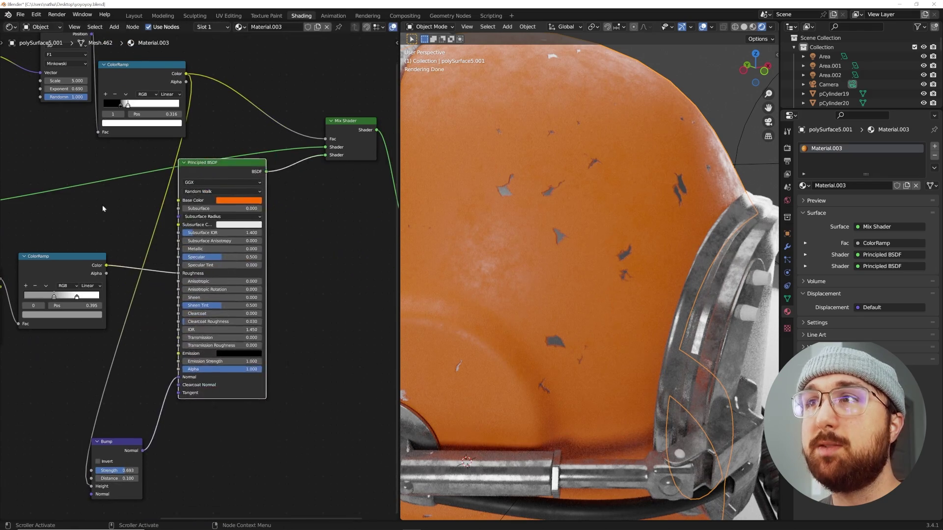
Step: Move the metallic Principled BSDF beside the orange one and reposition the Mix Shader
middle_drag(63, 216, 220, 222)
scroll(39, 250, down, 1)
middle_drag(57, 241, 87, 242)
drag(46, 220, 305, 183)
middle_drag(307, 184, 183, 233)
middle_drag(372, 192, 294, 213)
mouse_move(299, 208)
mouse_down()
mouse_move(300, 181)
mouse_move(304, 200)
mouse_up()
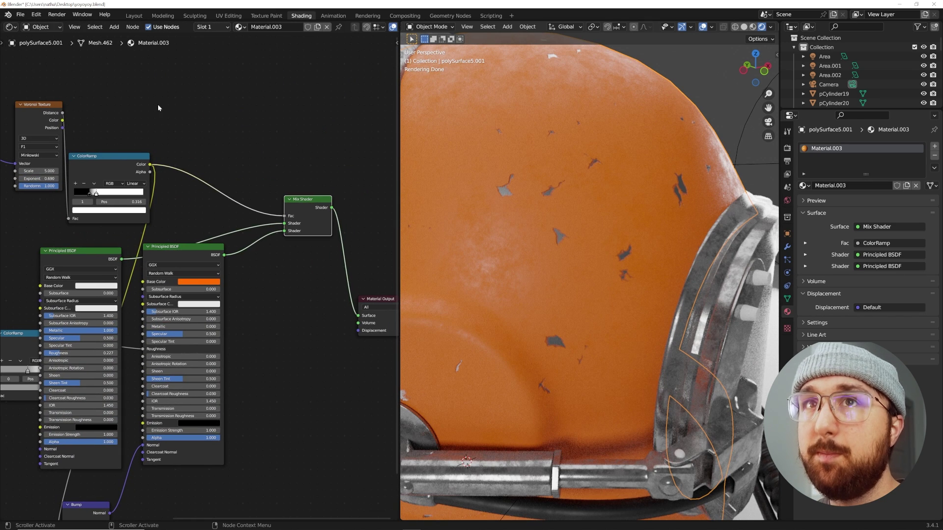
Step: Move the Voronoi ColorRamp slightly within the node tree and inspect the paint chips on the helmet shell
middle_drag(158, 104, 231, 148)
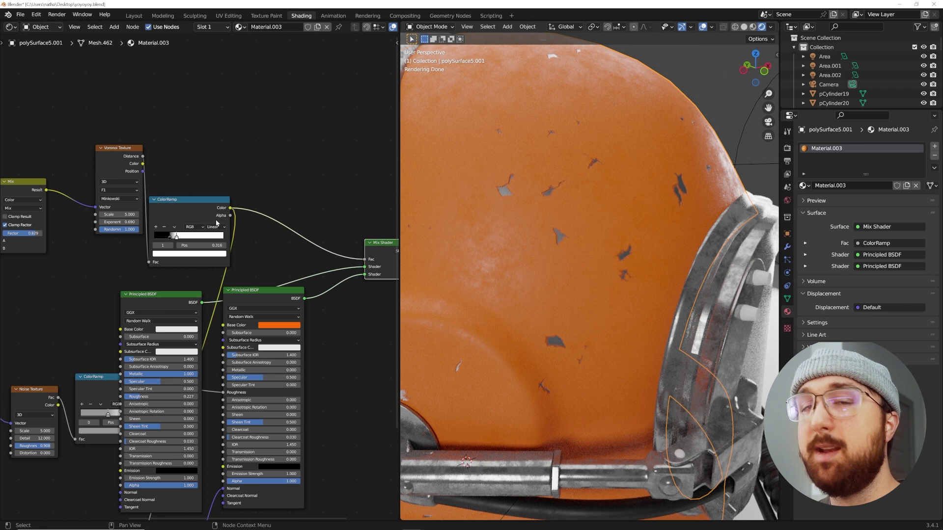
middle_drag(318, 227, 288, 227)
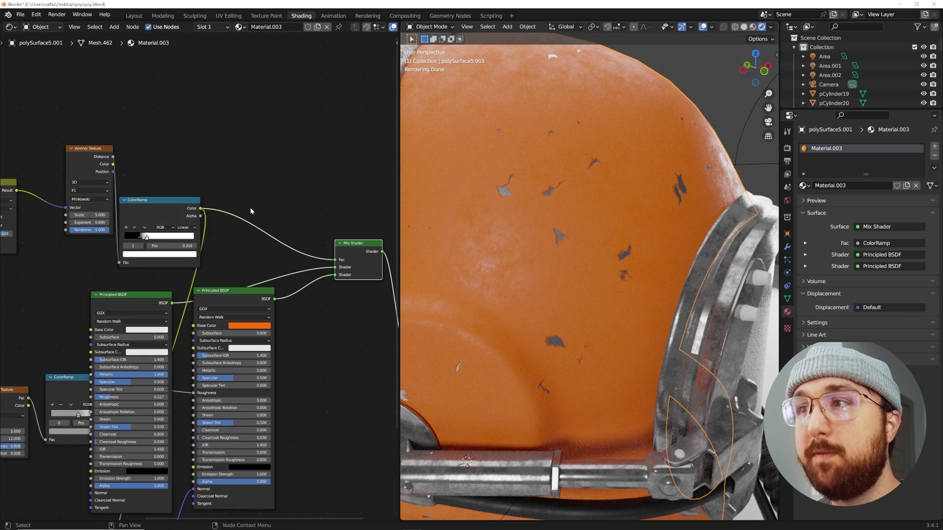
scroll(249, 208, down, 3)
drag(300, 225, 289, 206)
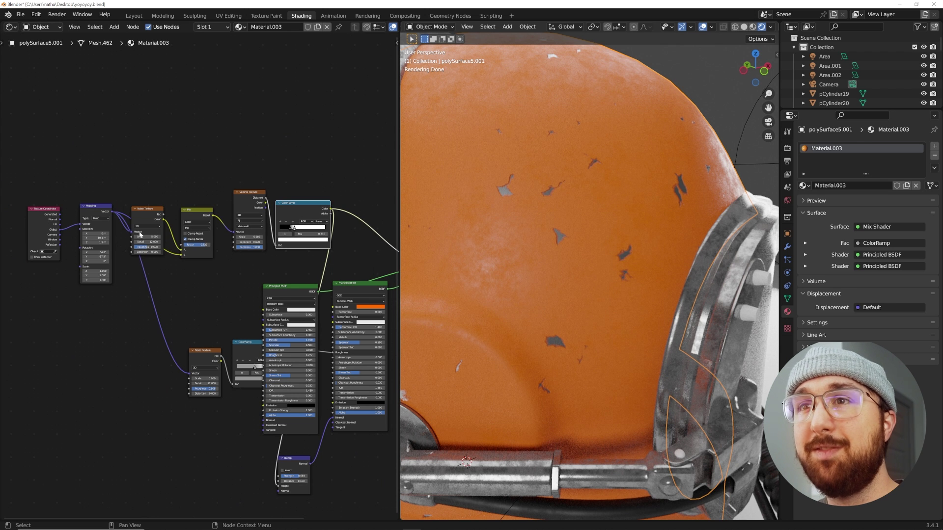
scroll(547, 240, up, 5)
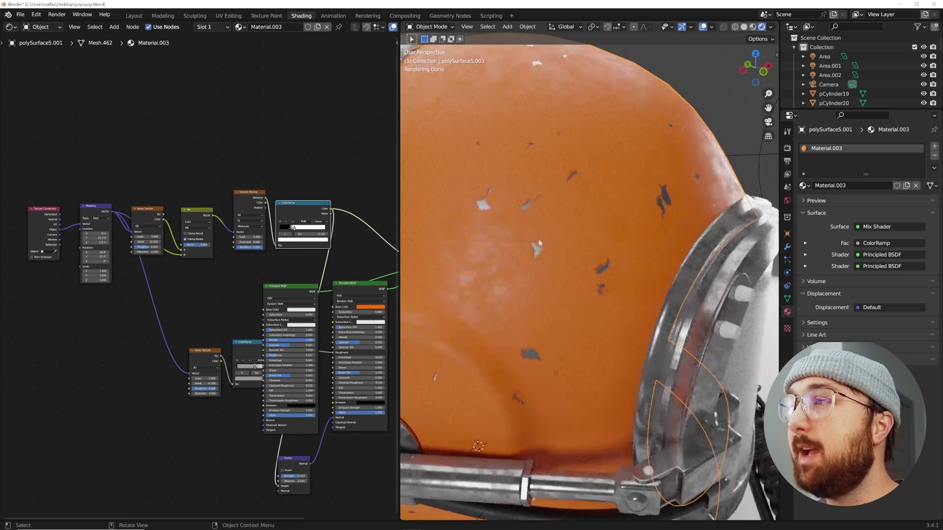
scroll(538, 243, down, 4)
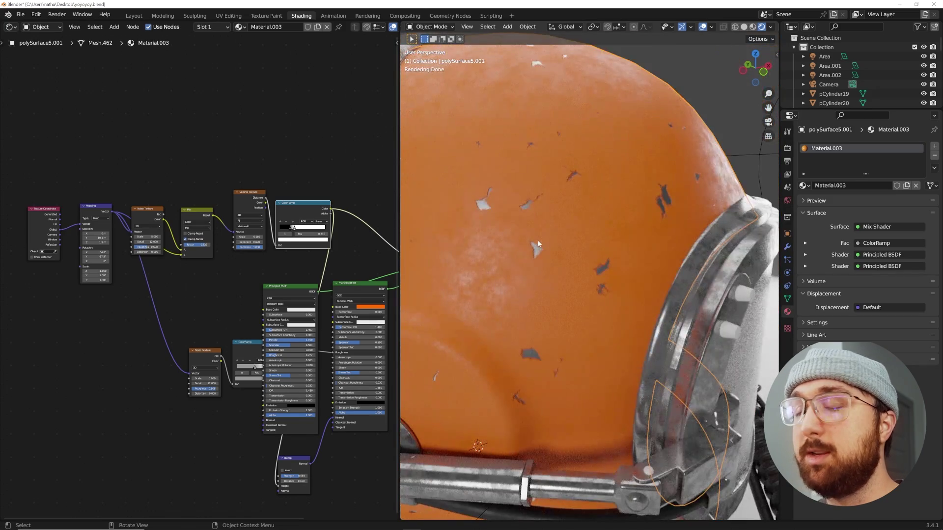
scroll(538, 244, down, 2)
Step: Move the metallic Principled BSDF beyond the roughness noise node and place the Bump node just before the orange shader
drag(273, 292, 119, 320)
scroll(258, 344, up, 1)
scroll(258, 341, up, 2)
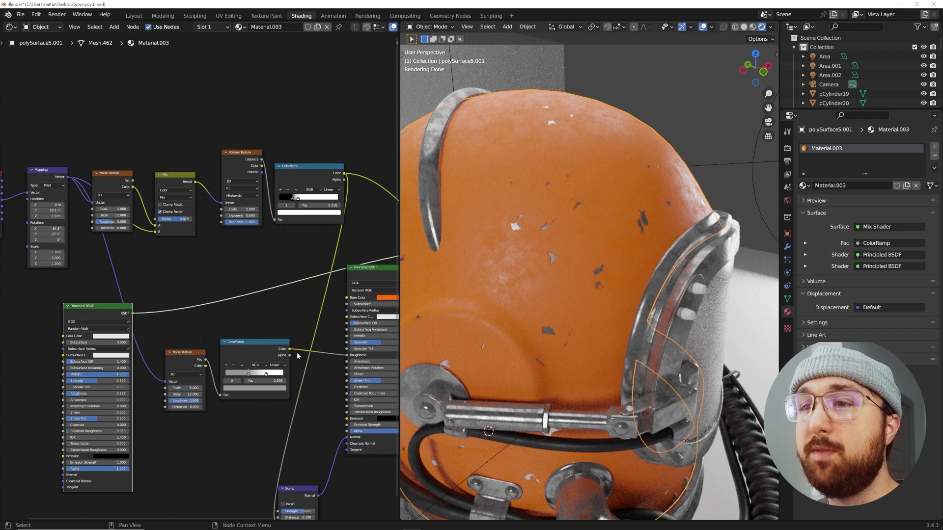
drag(341, 355, 346, 356)
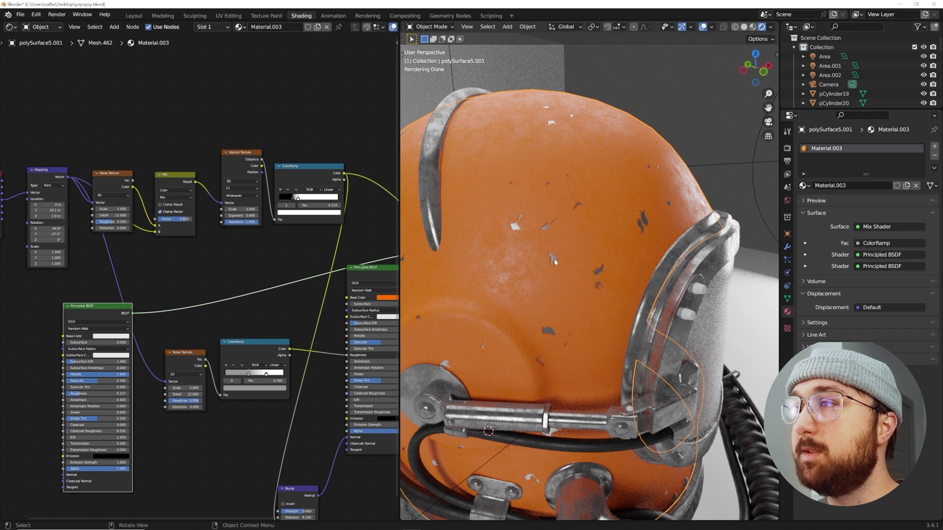
middle_drag(319, 493, 284, 416)
drag(265, 413, 278, 340)
scroll(536, 321, up, 4)
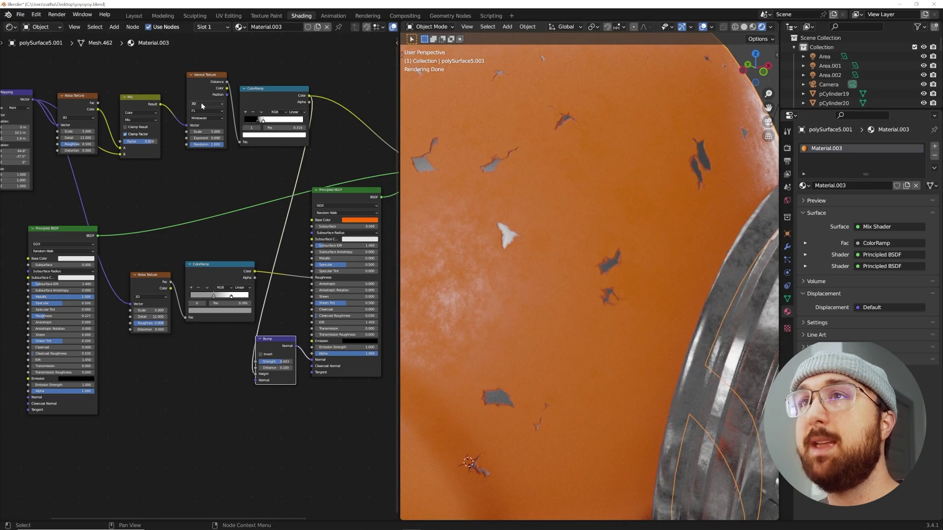
Step: Add the yellow chipped Fast Paint material from the Realtime Materials add-on's Paint category to the helmet shell
scroll(604, 285, down, 5)
middle_drag(603, 281, 536, 281)
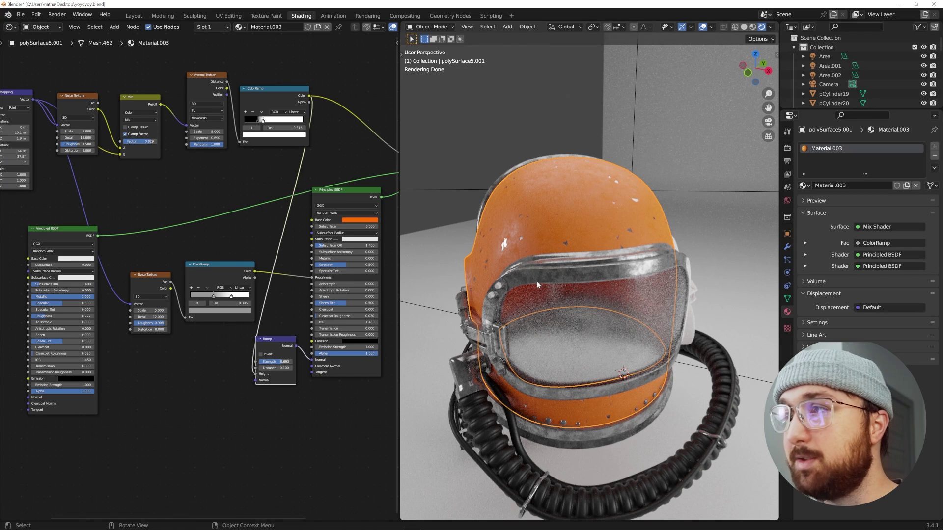
middle_drag(538, 281, 496, 228)
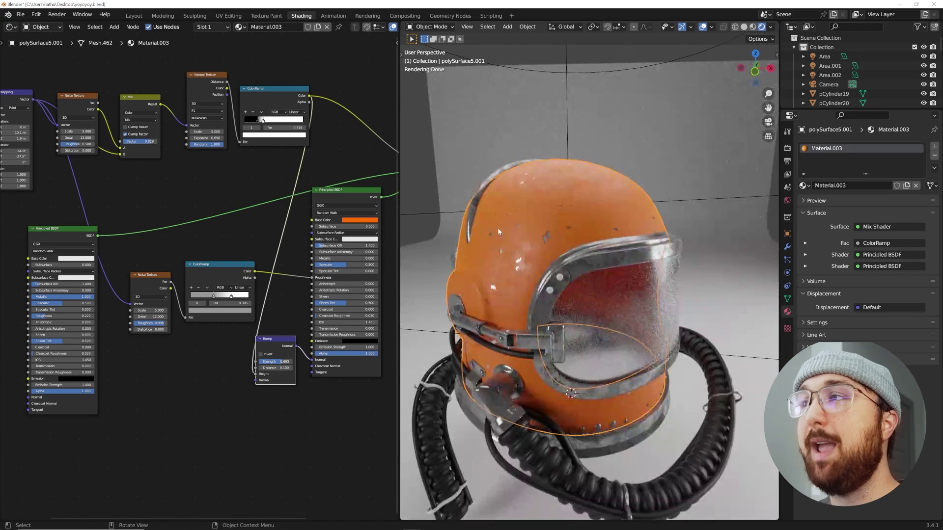
key(n)
click(697, 64)
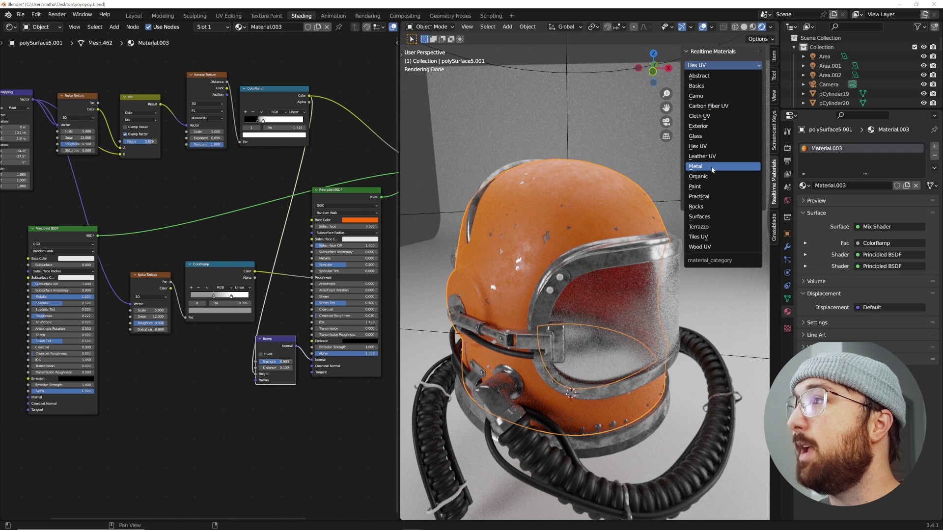
click(700, 187)
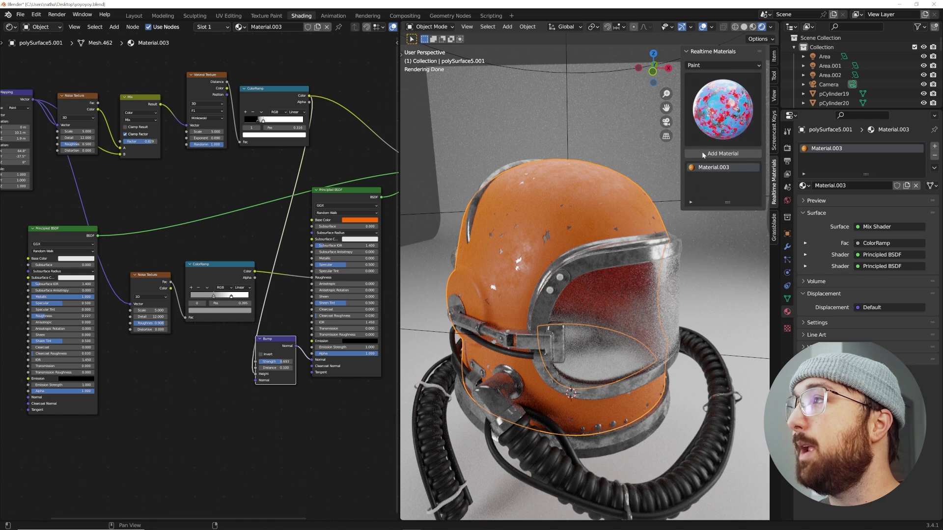
click(723, 109)
click(609, 189)
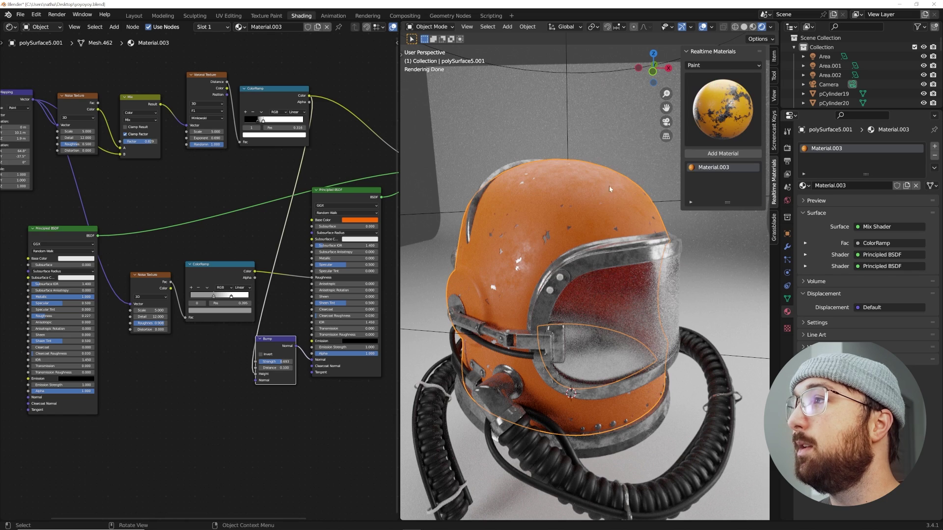
click(705, 155)
middle_drag(638, 177, 562, 176)
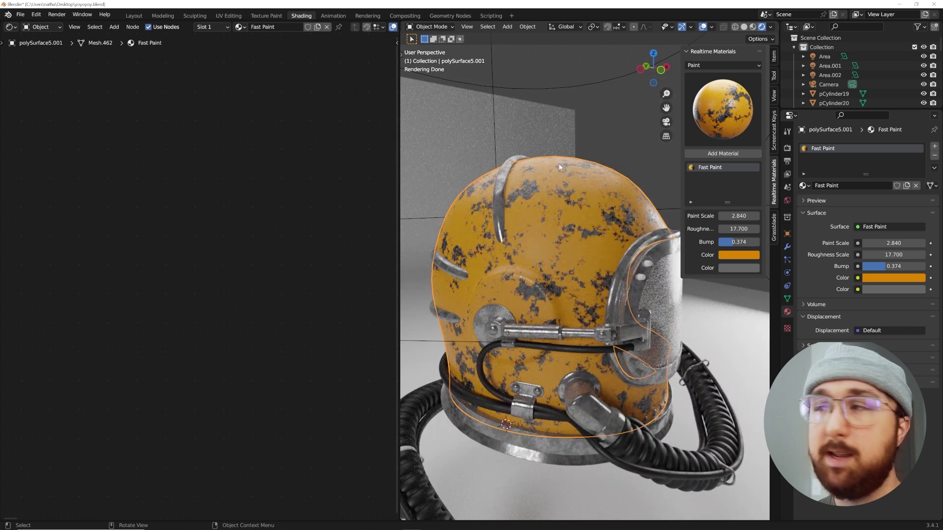